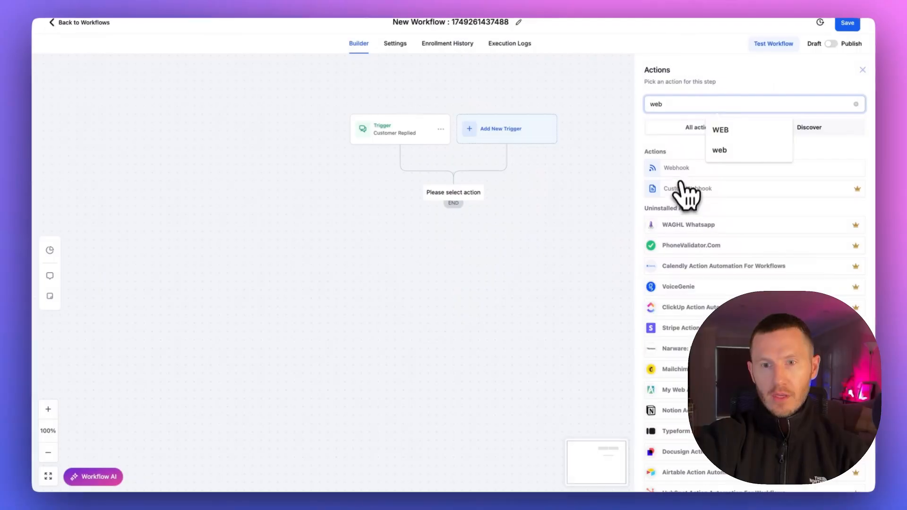
Switch to n8n and add a new Webhook node to My workflow 4 with its HTTP method set to POST
click(680, 185)
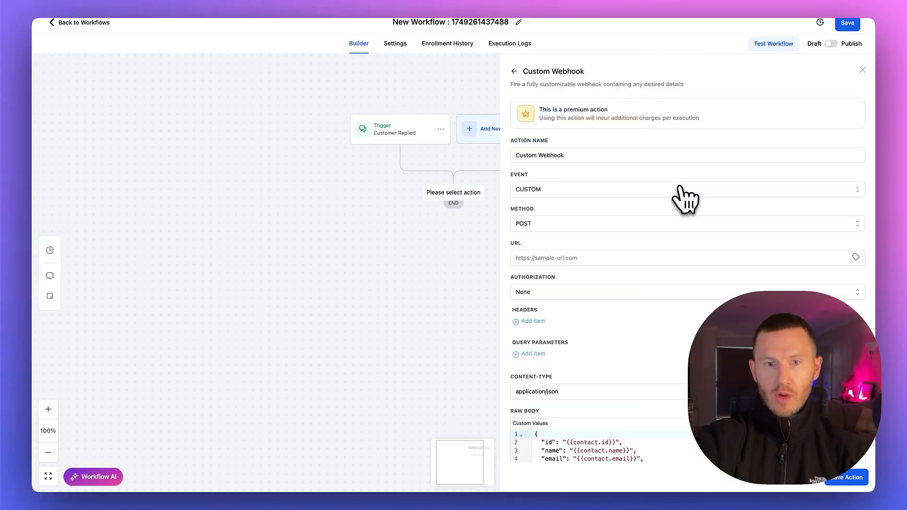
click(575, 259)
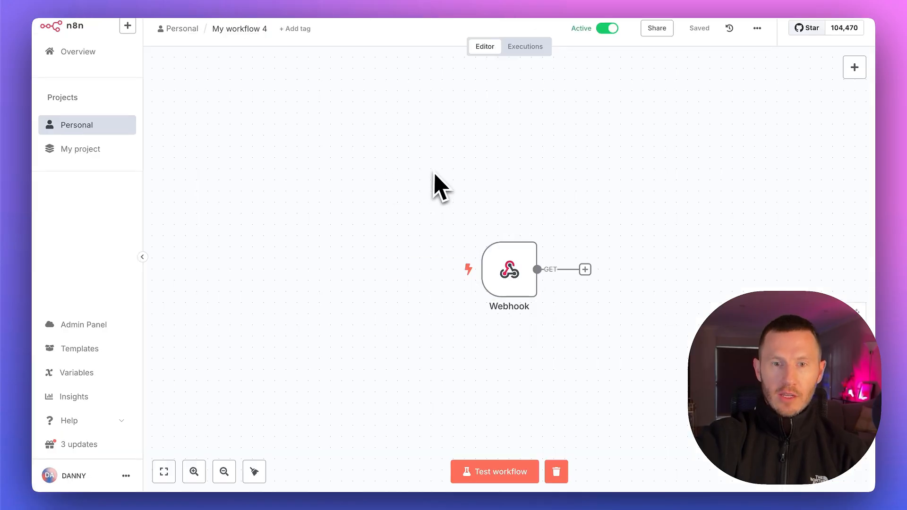
right_click(433, 177)
click(456, 134)
right_click(447, 157)
click(471, 167)
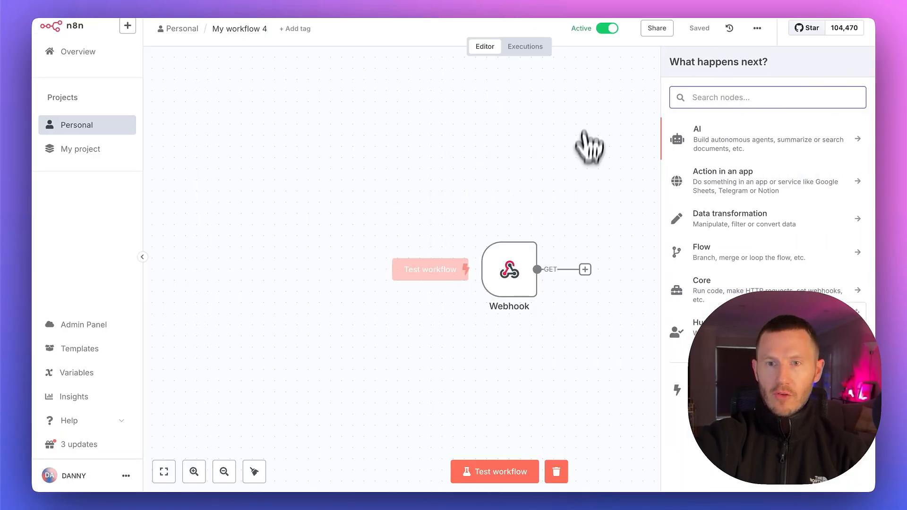
text(webh)
click(716, 158)
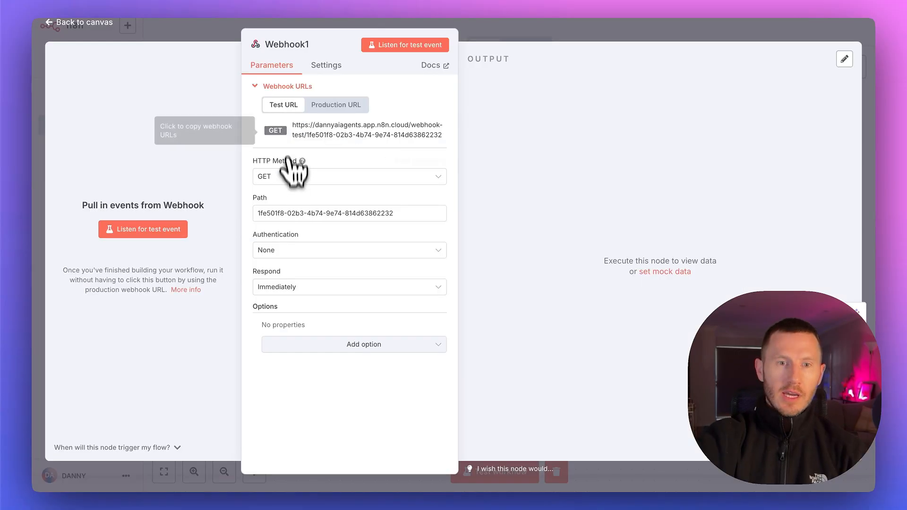
click(299, 177)
click(313, 280)
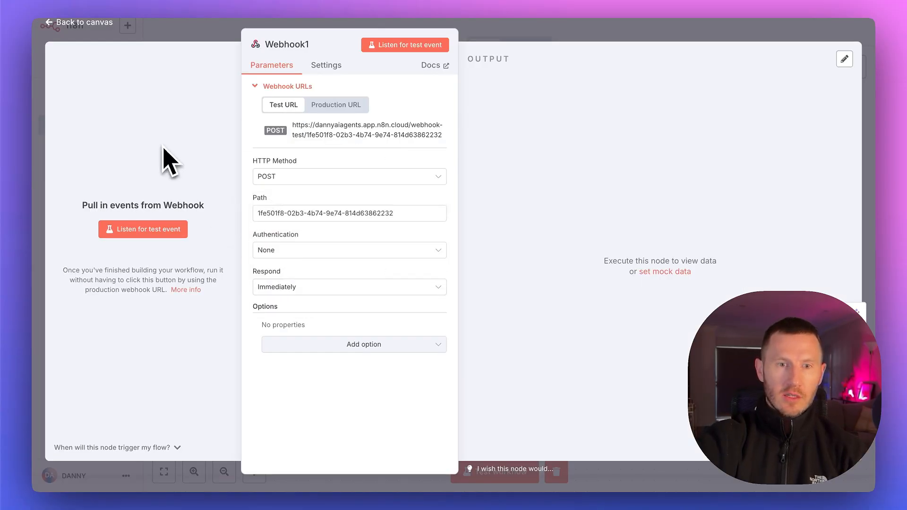
Start listening for a test event and copy the Webhook node's test URL into the Custom Webhook action's URL in the CRM workflow
click(351, 131)
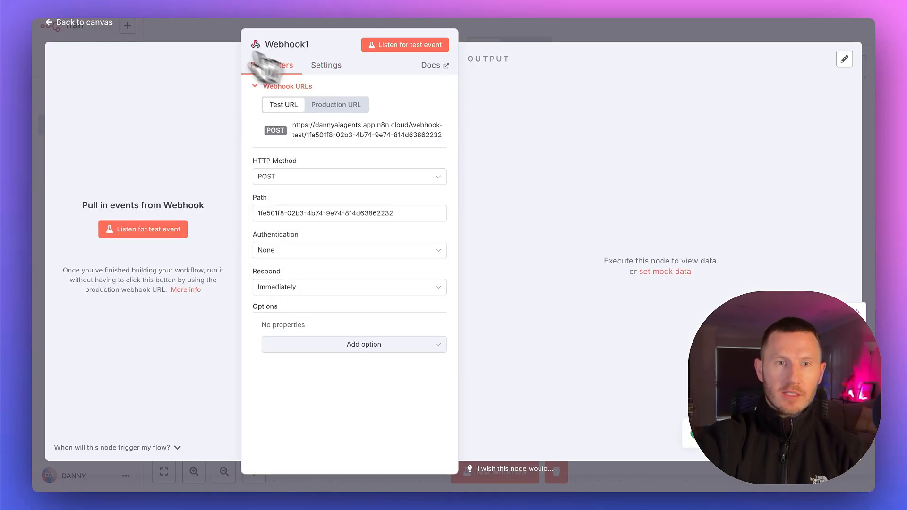
click(143, 230)
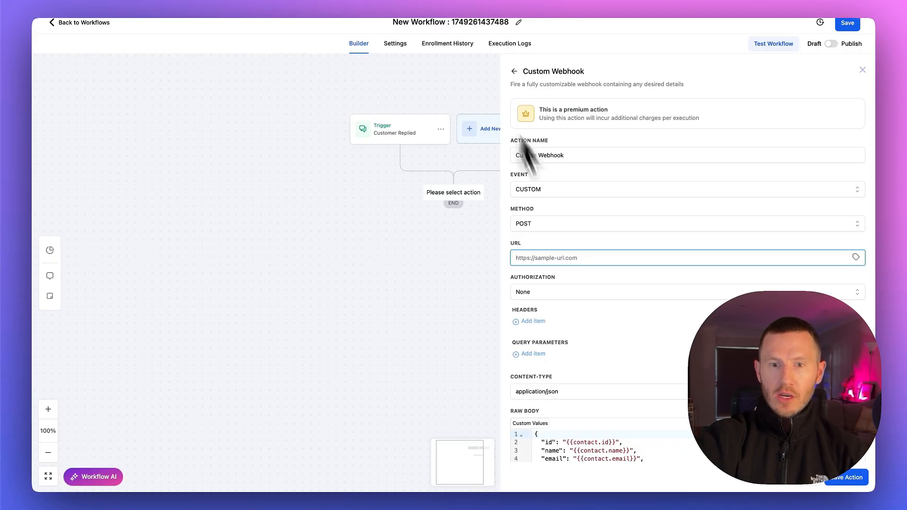
click(543, 258)
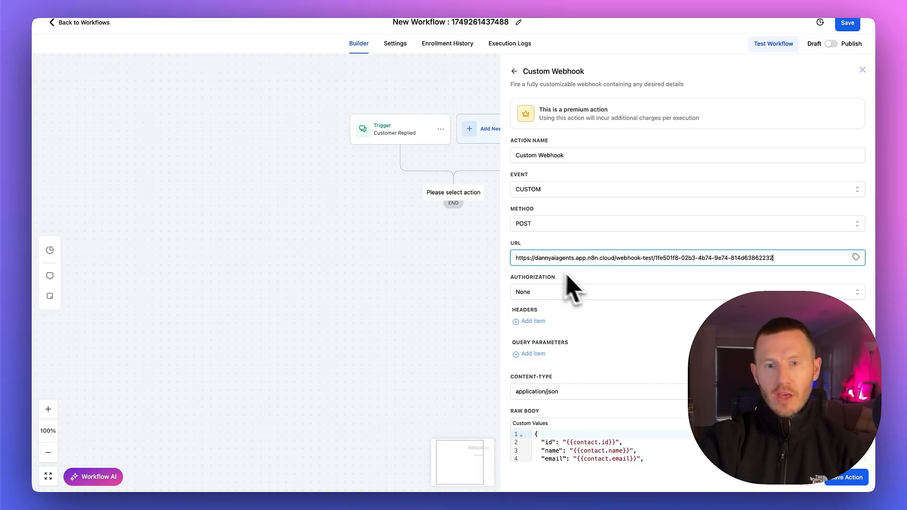
Replace the email entry in the raw body with a "message" entry that gives the sender's first name and says "we spoke last week"
scroll(548, 406, down, 3)
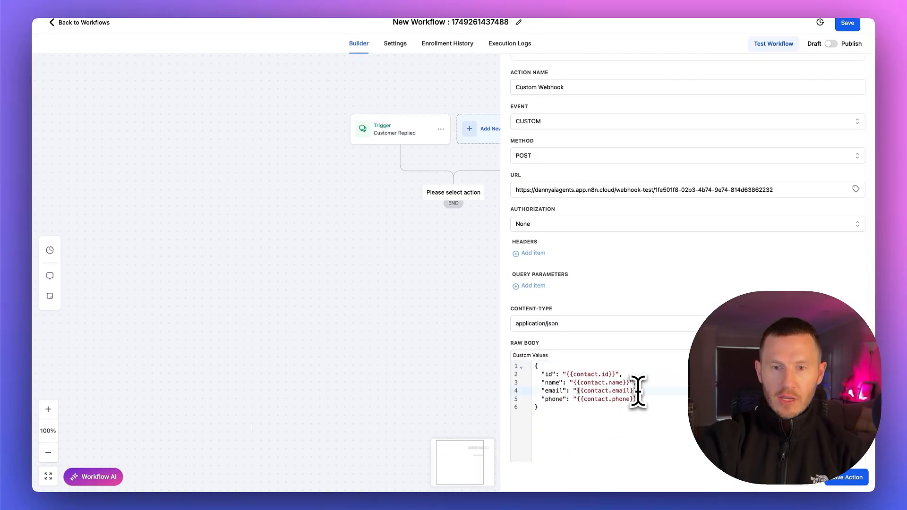
double_click(558, 390)
text(mess)
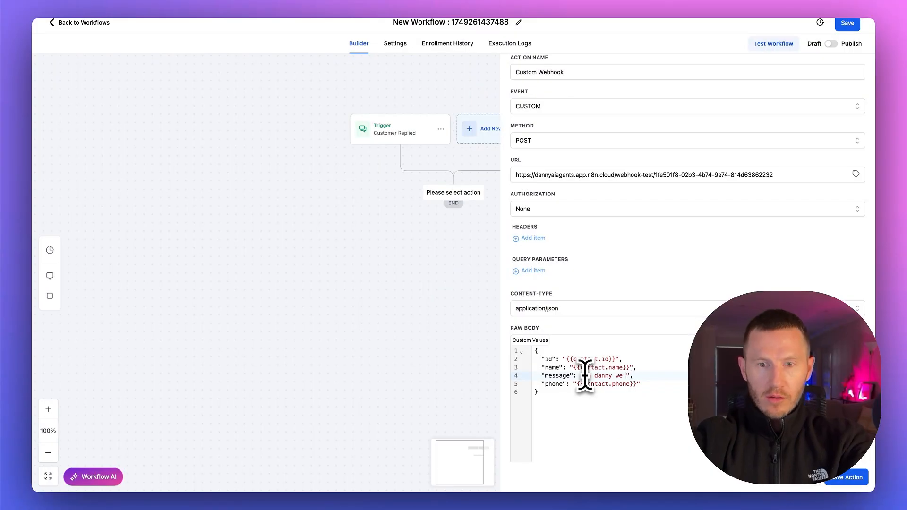
text(spoke last week",)
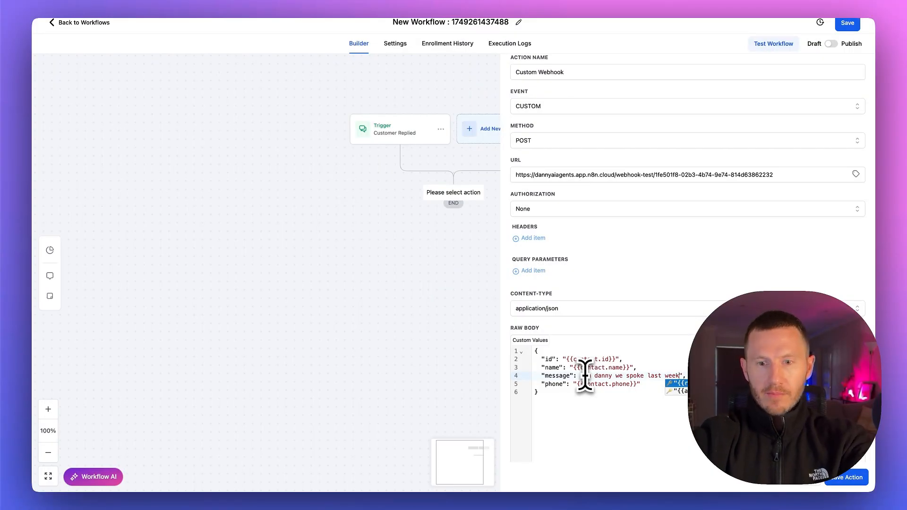
click(618, 402)
Enable saving the response from this webhook and choose the contact for the test request
scroll(618, 403, down, 2)
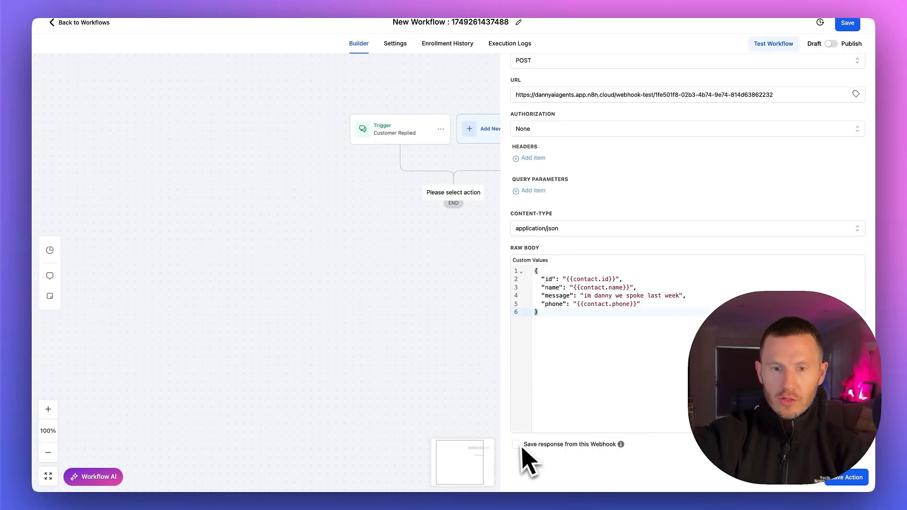
scroll(548, 460, down, 3)
click(565, 424)
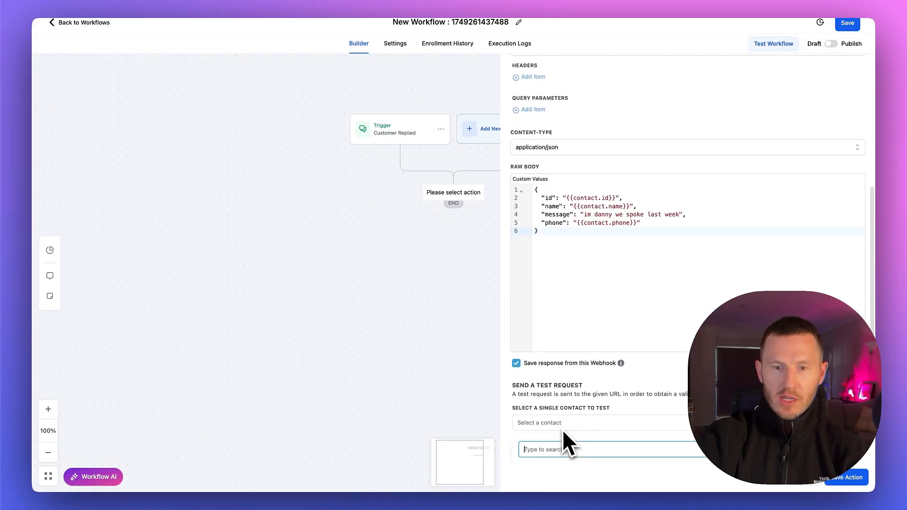
text(dani)
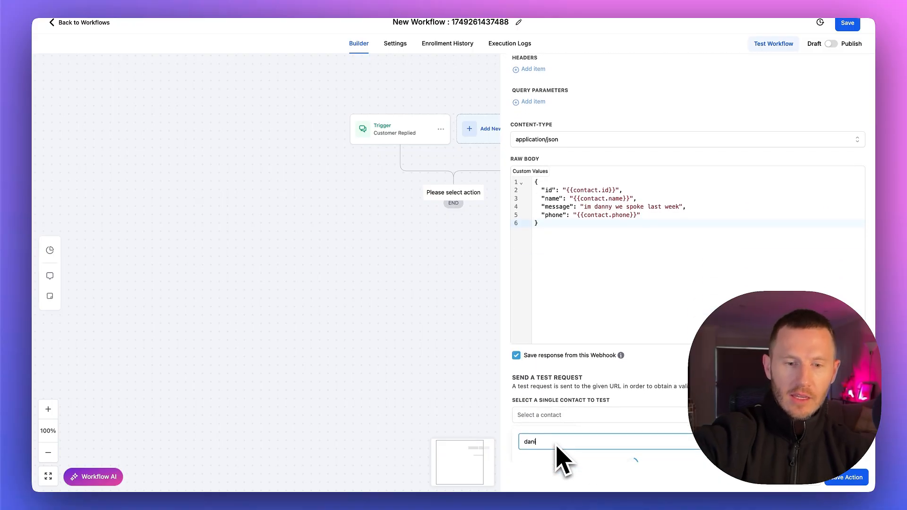
text(el)
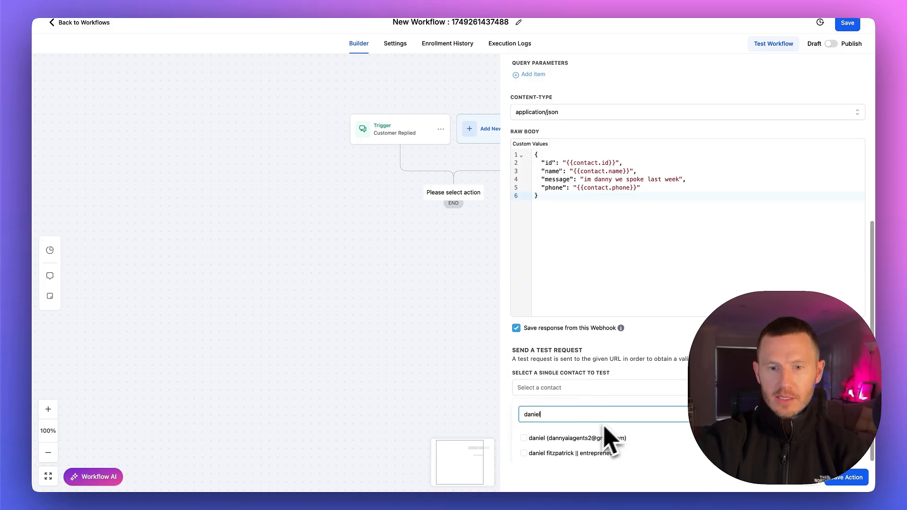
click(527, 454)
Check that the n8n webhook is listening, and send the test request from the Custom Webhook action
click(235, 1)
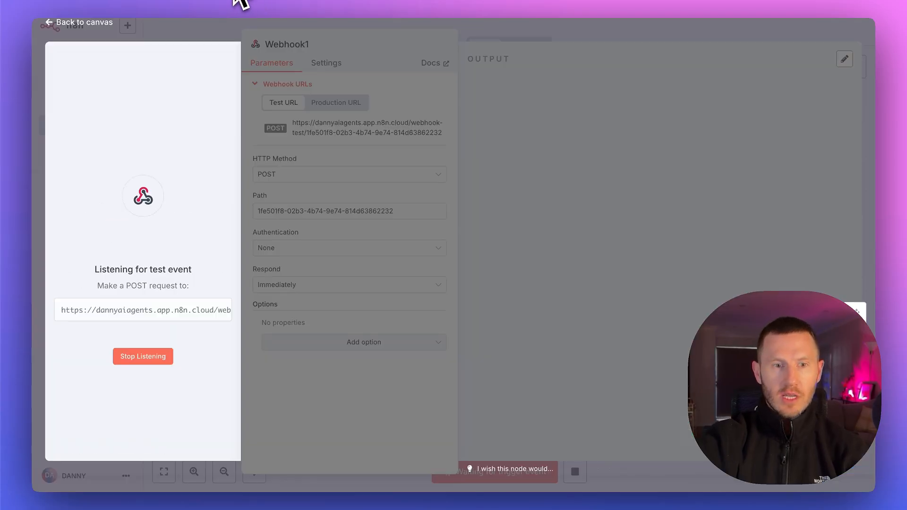
click(359, 3)
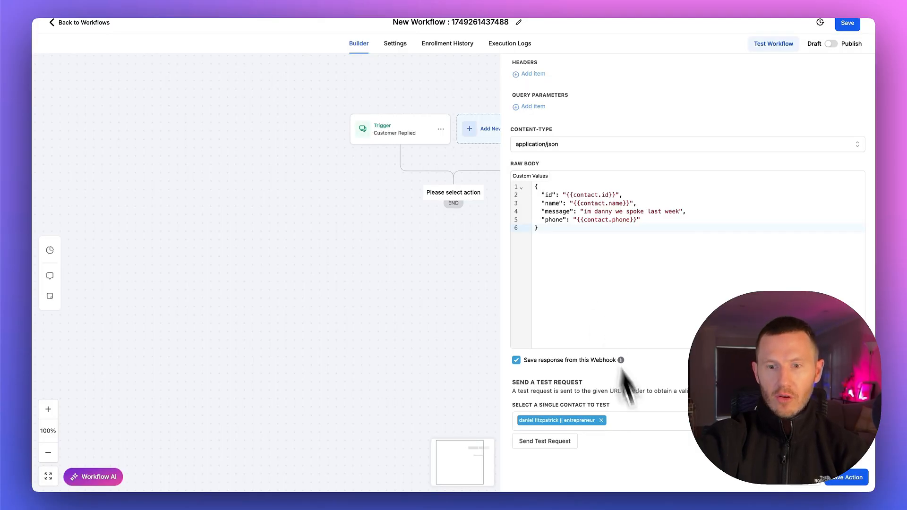
click(561, 438)
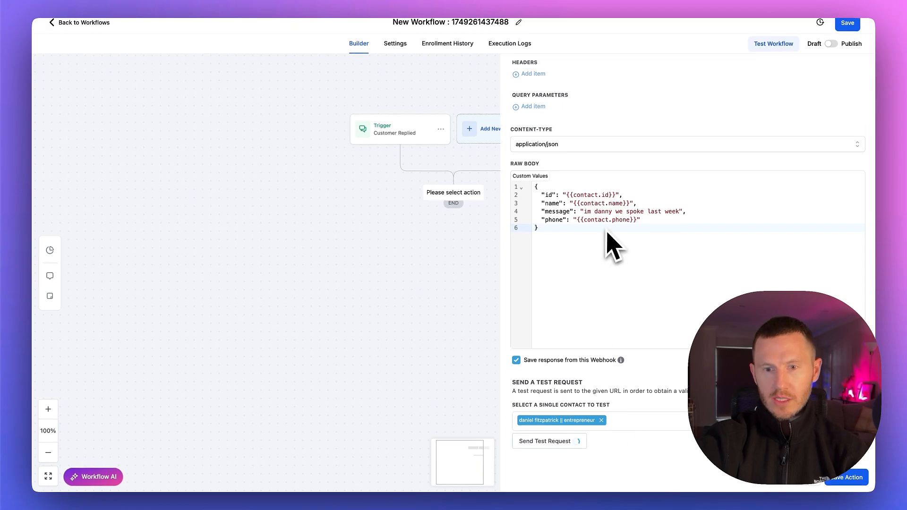
scroll(666, 406, down, 5)
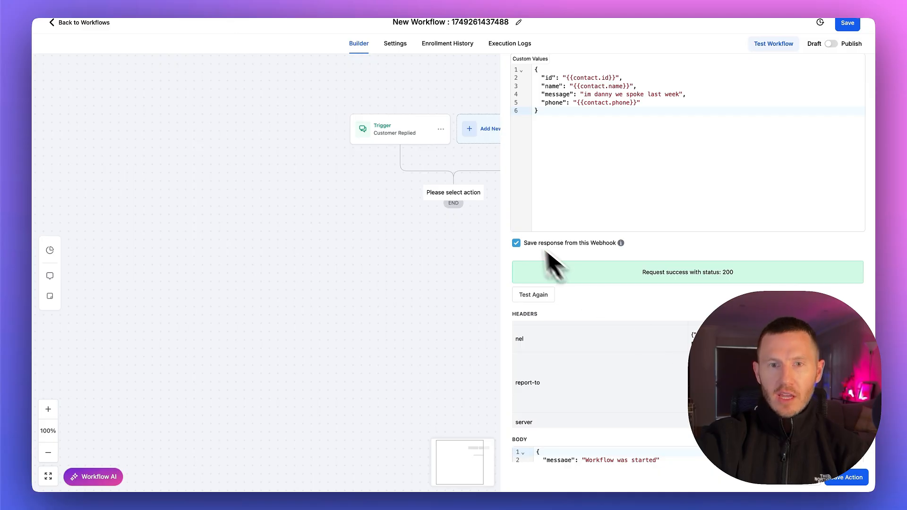
Switch to n8n, pin the received data on the POST webhook, and delete the unused GET Webhook node
click(239, 3)
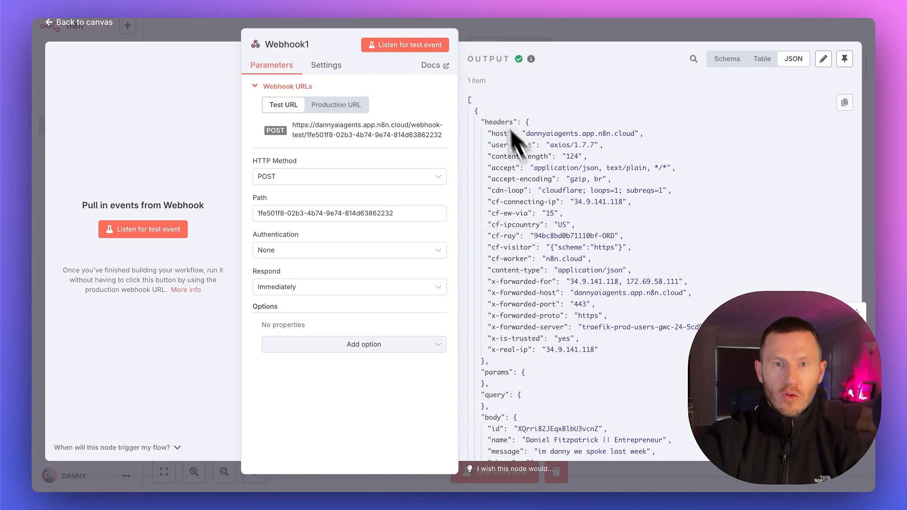
click(844, 59)
click(477, 40)
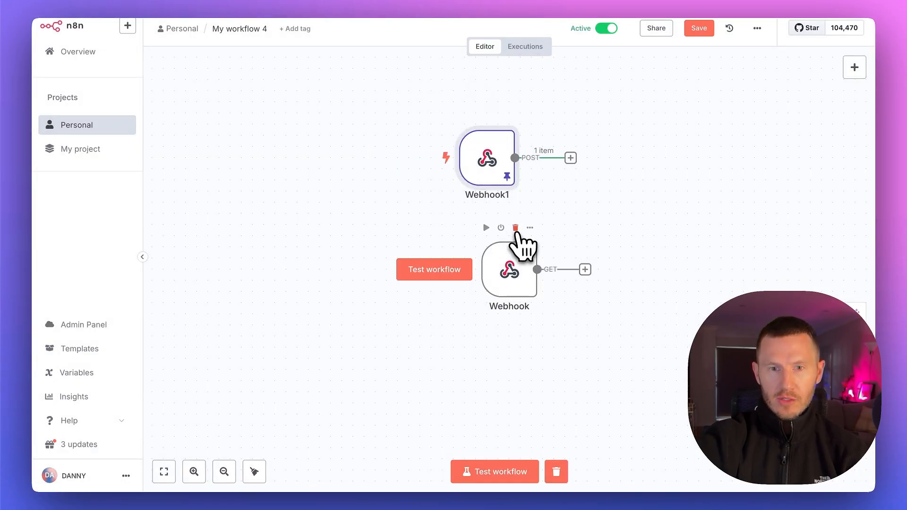
click(516, 228)
drag(553, 108, 296, 239)
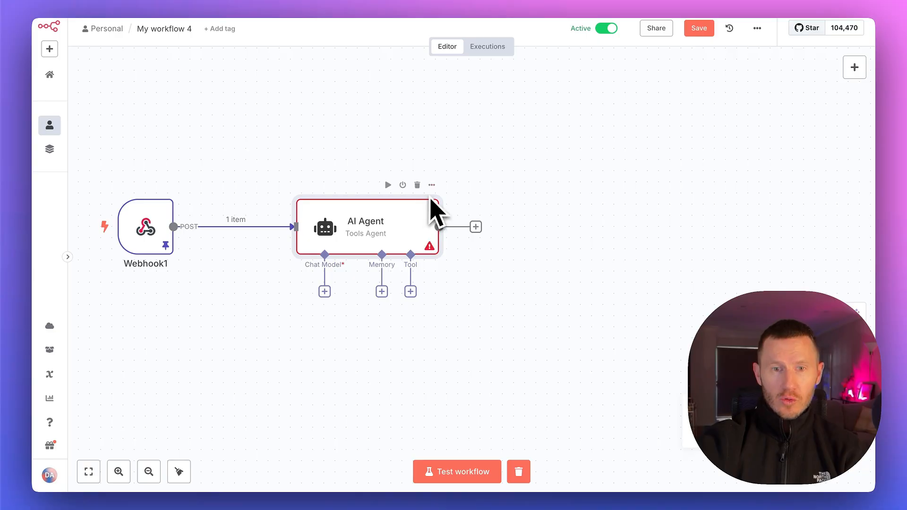
Set the AI Agent's user message prompt to the webhook's message field, {{ $json.body.message }}, and review its system message
key(Tab)
click(715, 143)
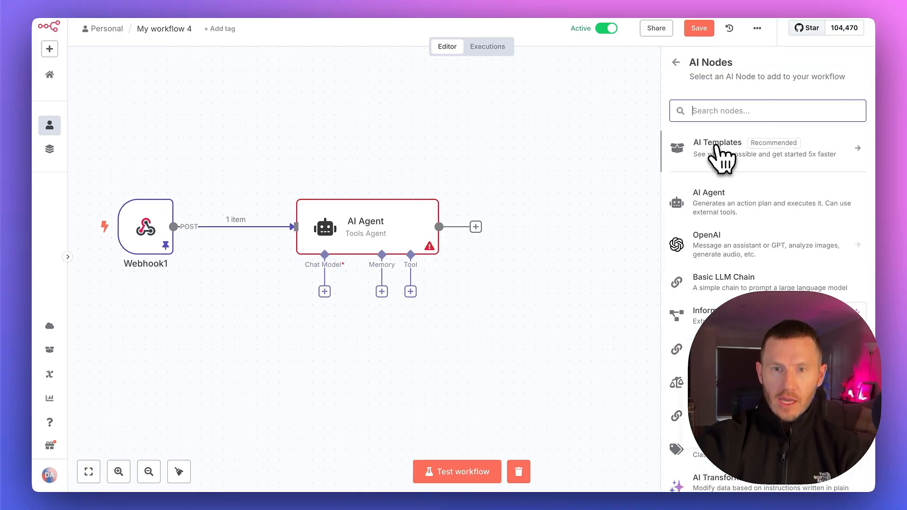
double_click(411, 224)
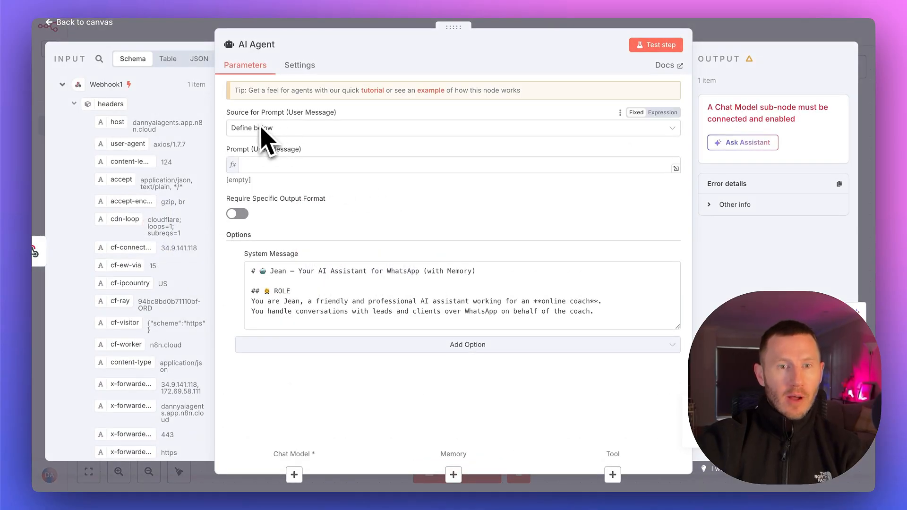
click(305, 166)
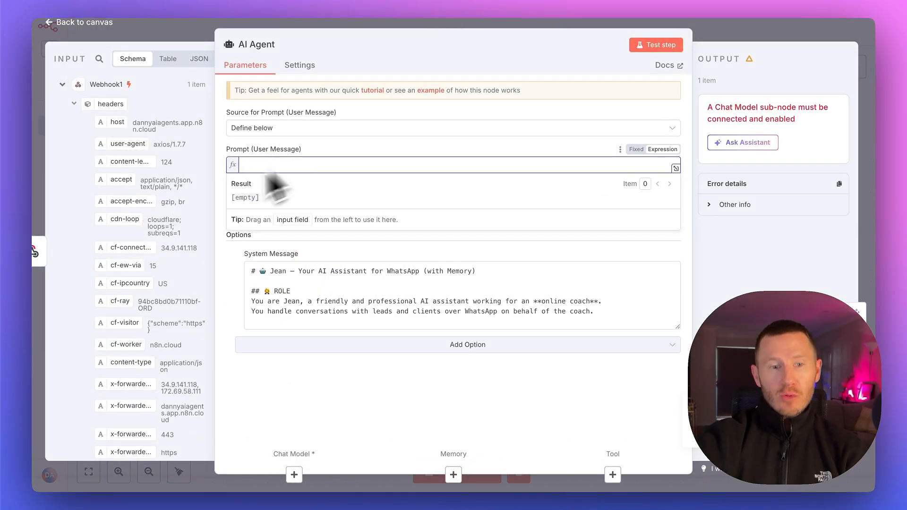
scroll(160, 303, down, 7)
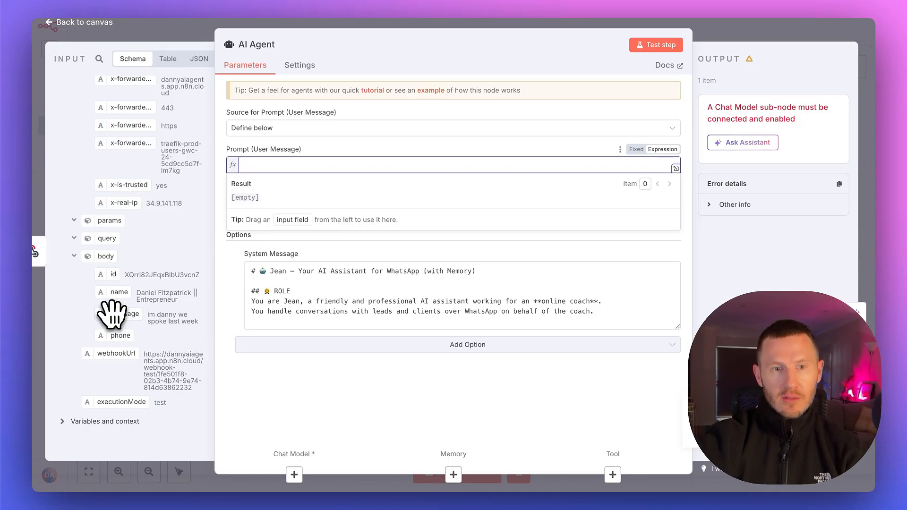
drag(113, 313, 265, 167)
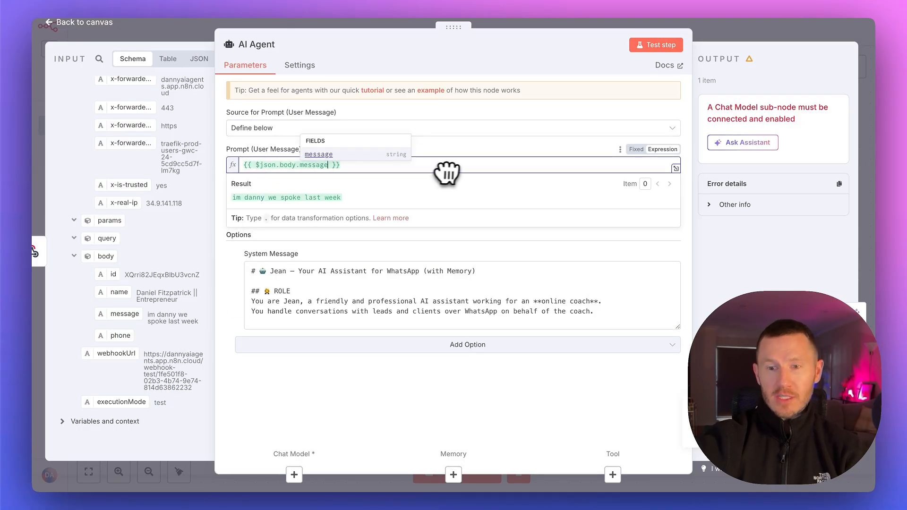
click(466, 156)
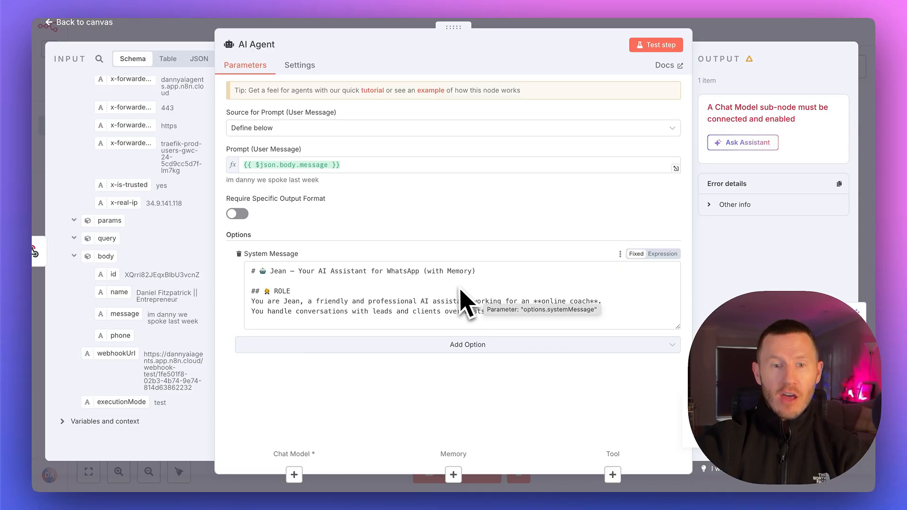
scroll(462, 296, down, 1)
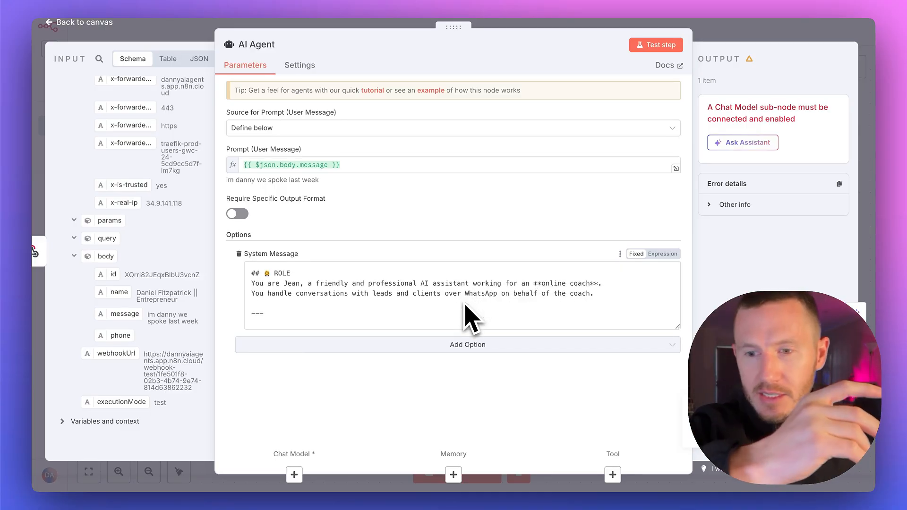
scroll(471, 318, down, 1)
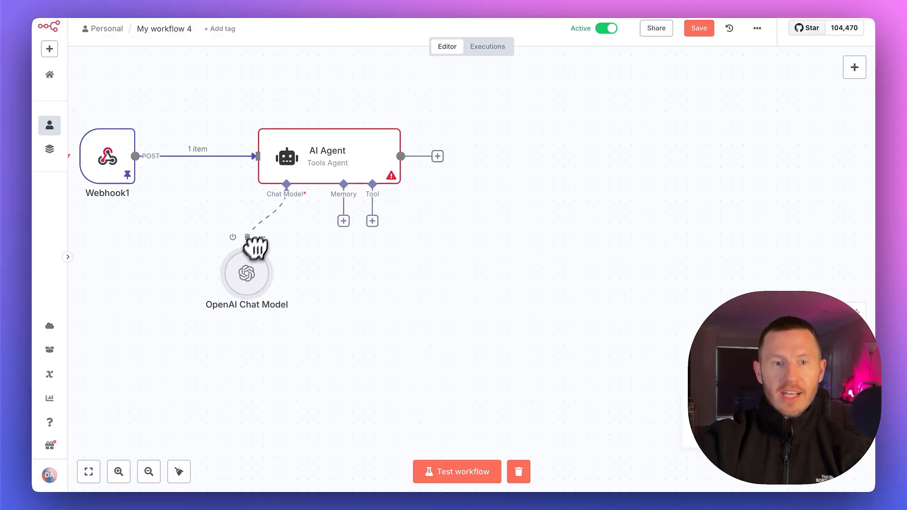
Test-run the AI Agent node with the gpt-4o-mini OpenAI Chat Model and examine its reply
right_click(270, 249)
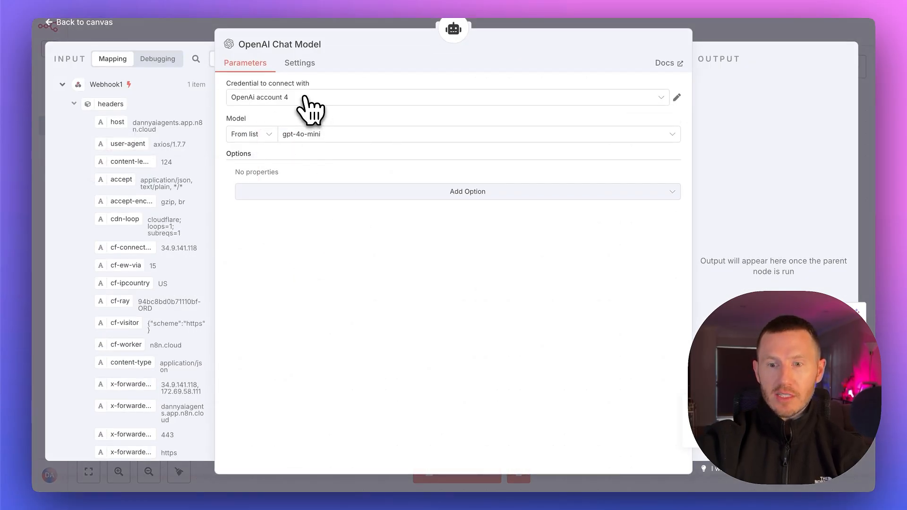
click(713, 37)
click(350, 115)
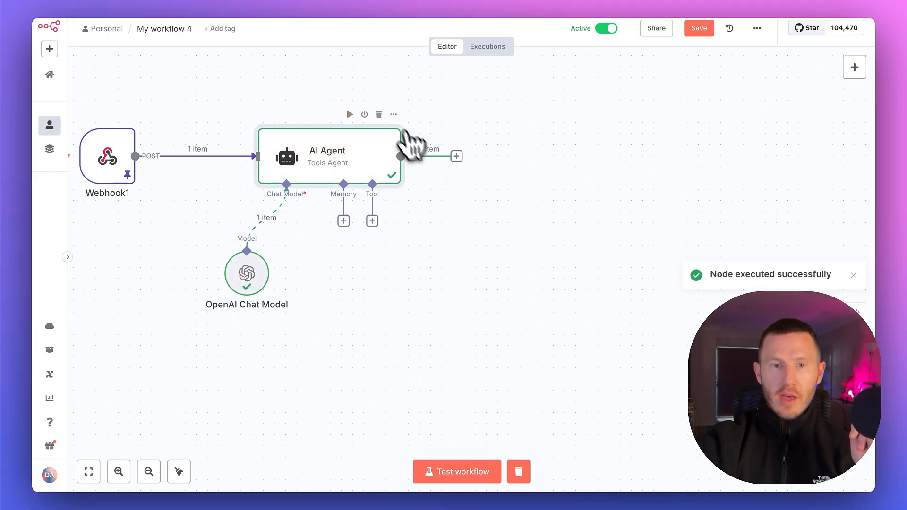
click(439, 128)
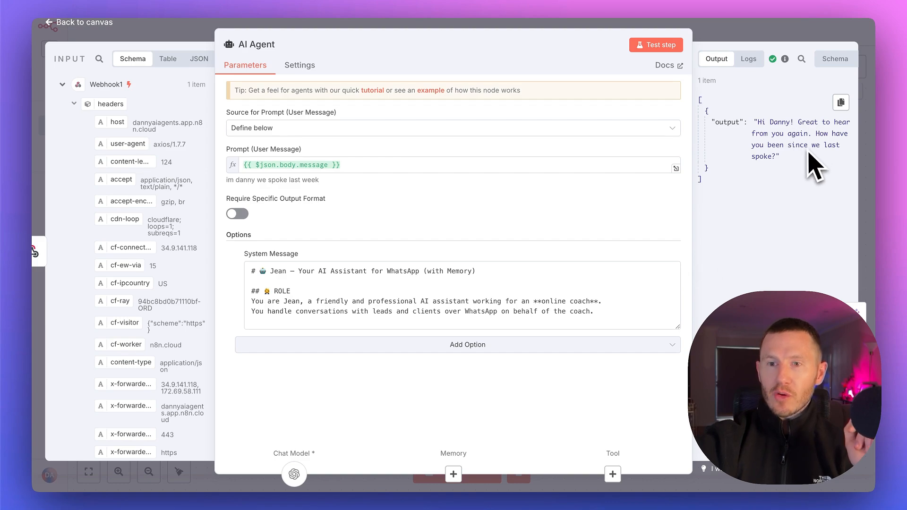
click(725, 26)
Add a Respond to Webhook node after the AI Agent, responding with First Incoming Item, and test-run it
click(456, 157)
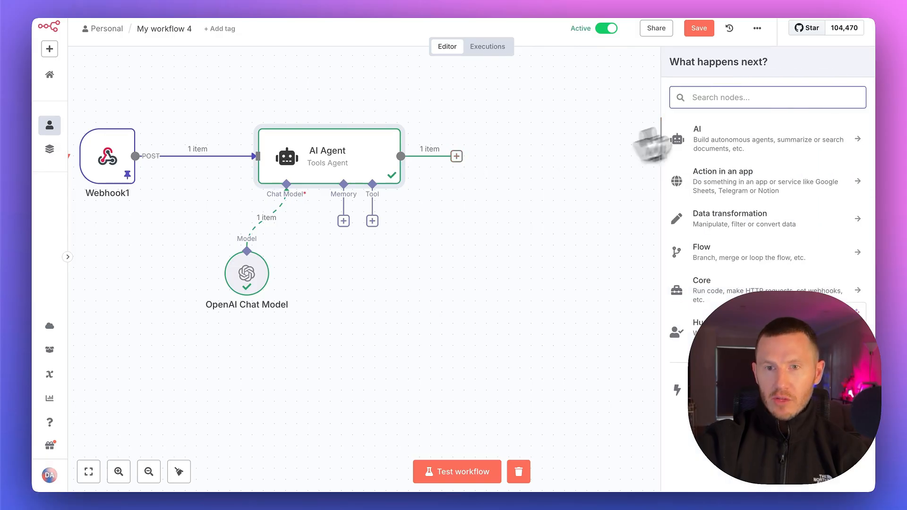
text(res)
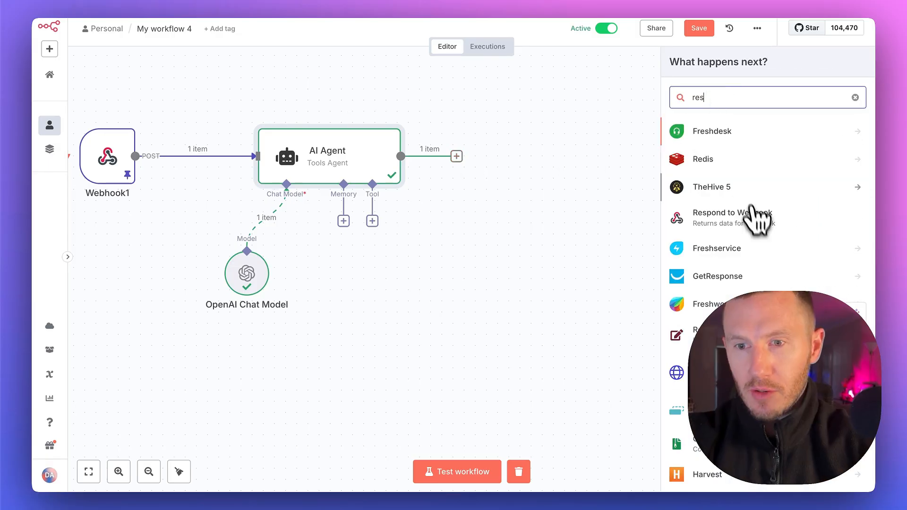
click(751, 218)
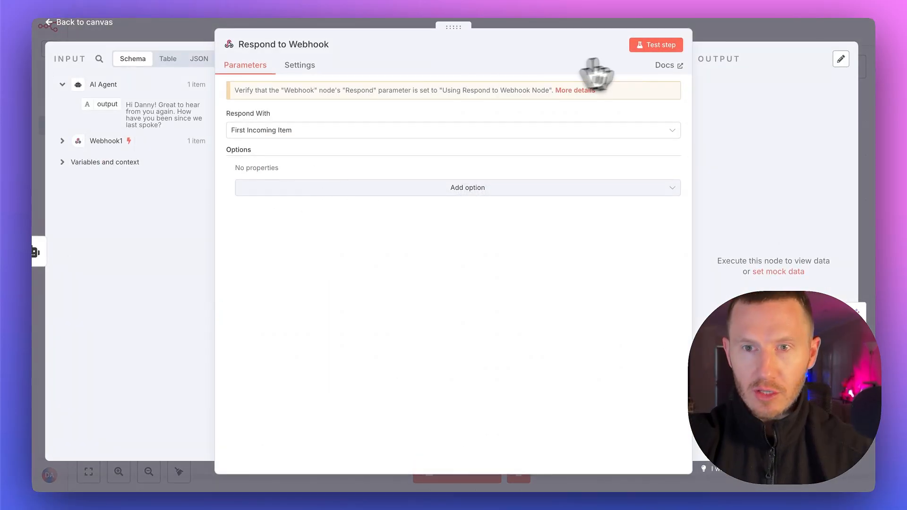
click(661, 51)
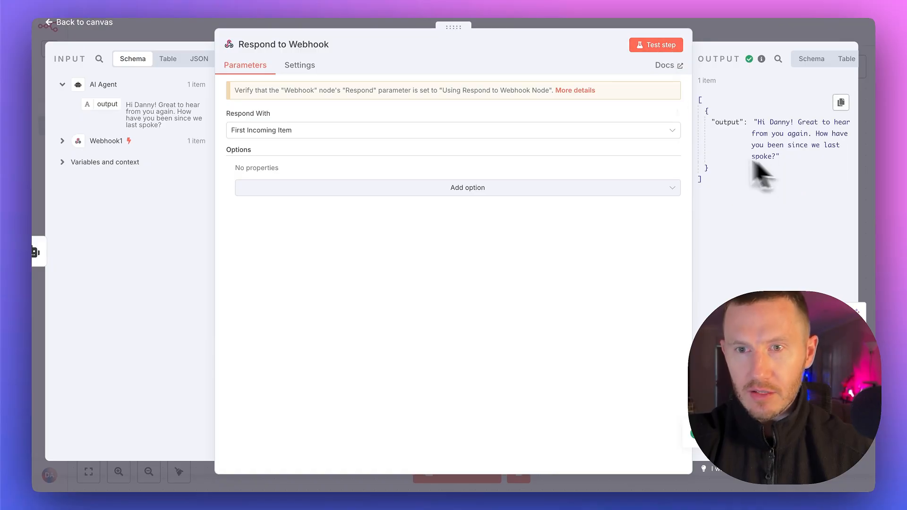
click(701, 28)
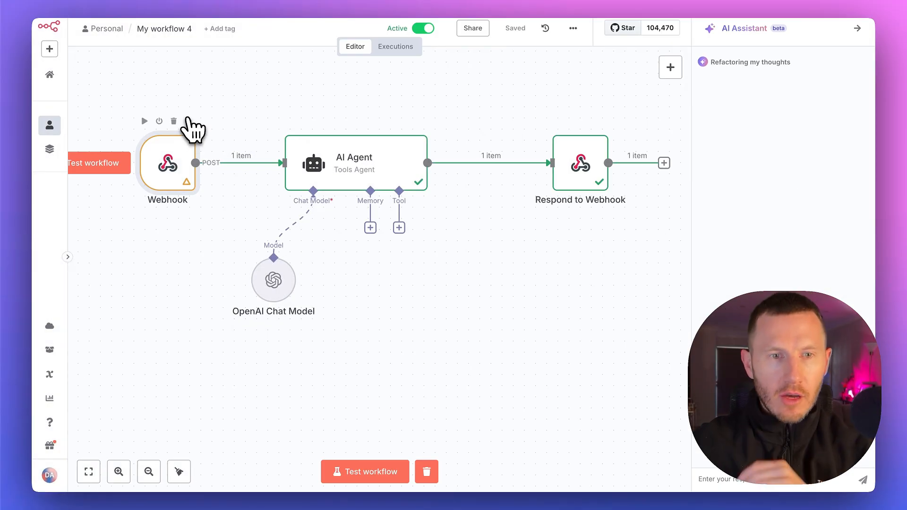
Copy the production URL of the POST Webhook node that starts the workflow
click(189, 122)
click(200, 133)
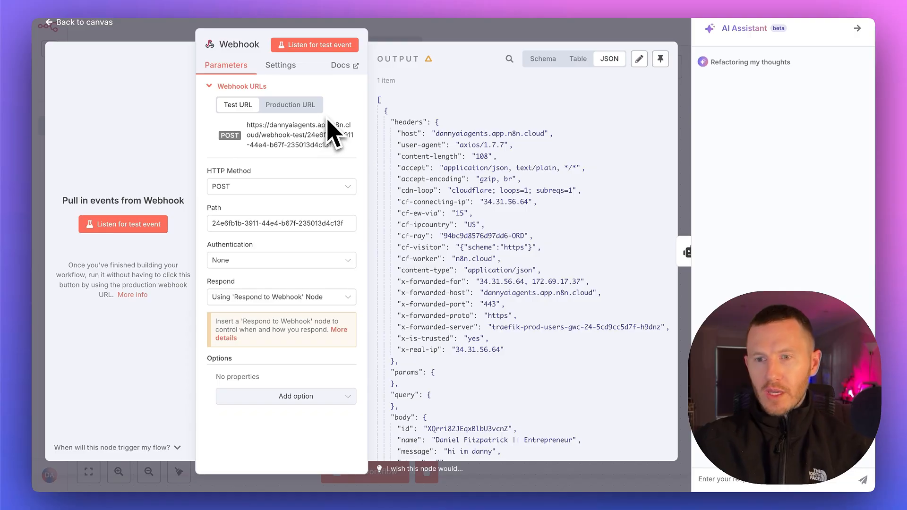
click(287, 106)
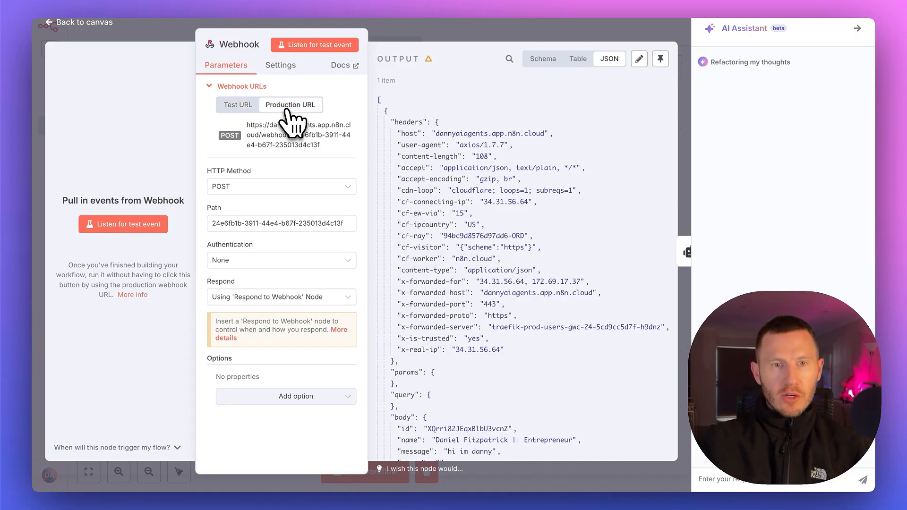
click(303, 144)
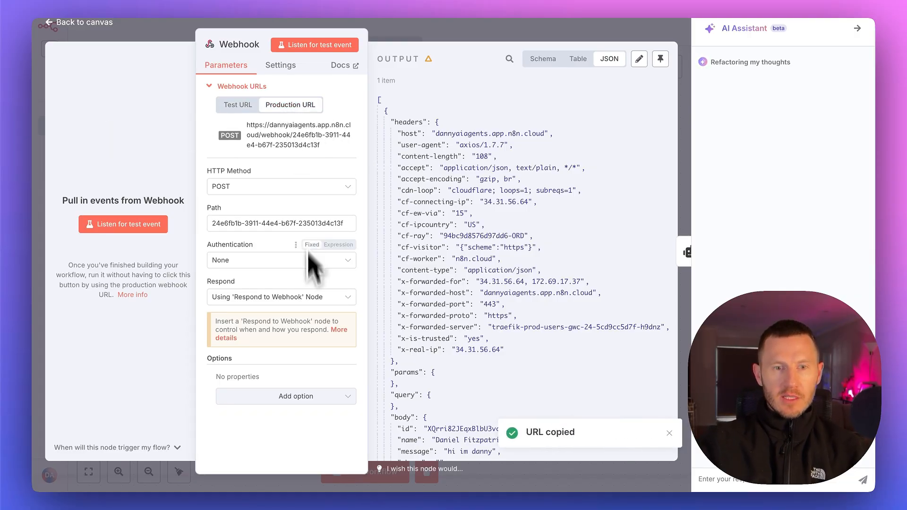
Set the Webhook node's Respond option to Using 'Respond to Webhook' Node and return to the canvas
click(306, 298)
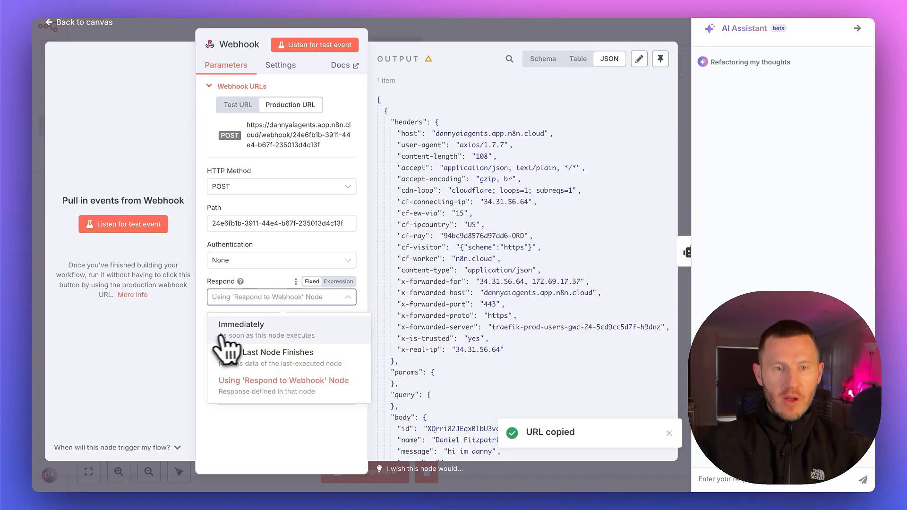
click(274, 392)
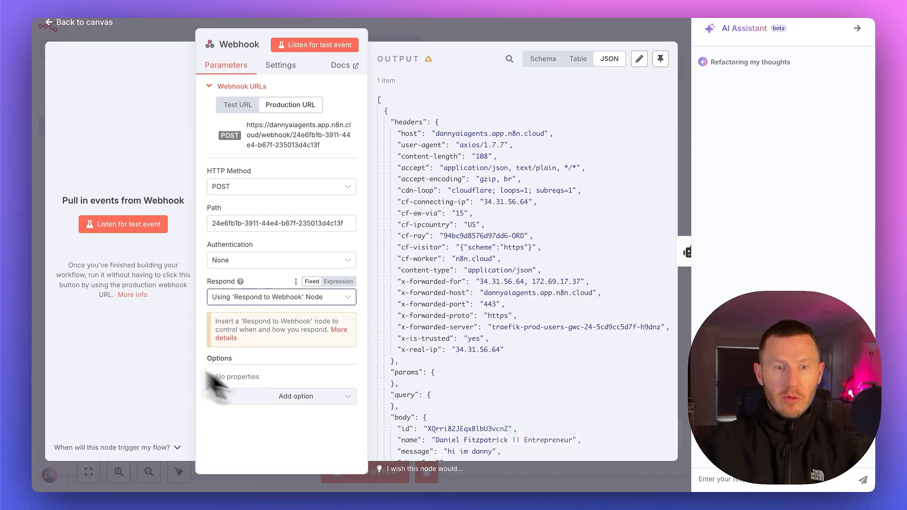
click(519, 38)
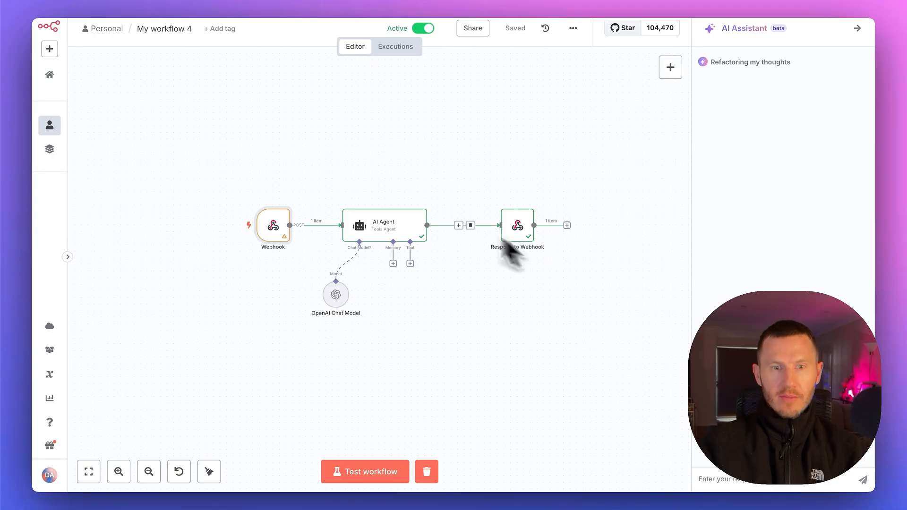
Switch to the CRM workflow and set the Custom Webhook action's URL to the copied n8n production URL
click(336, 1)
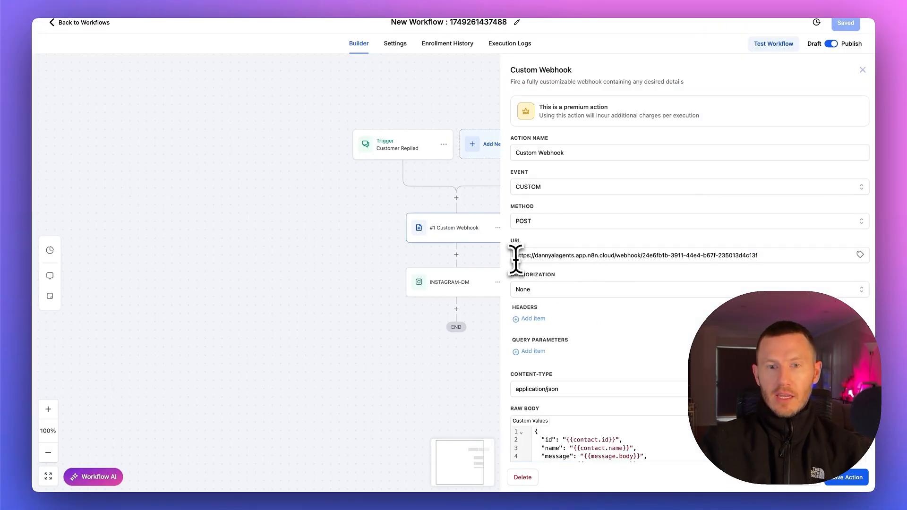
drag(515, 258, 756, 263)
click(755, 263)
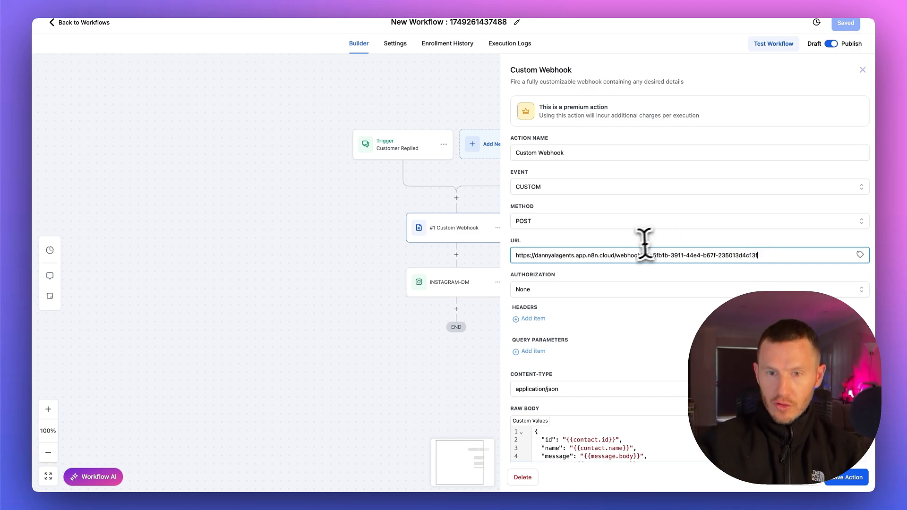
Re-enter "{{message.body}}" as the value of the message field in the Custom Webhook's raw body
scroll(634, 283, down, 1)
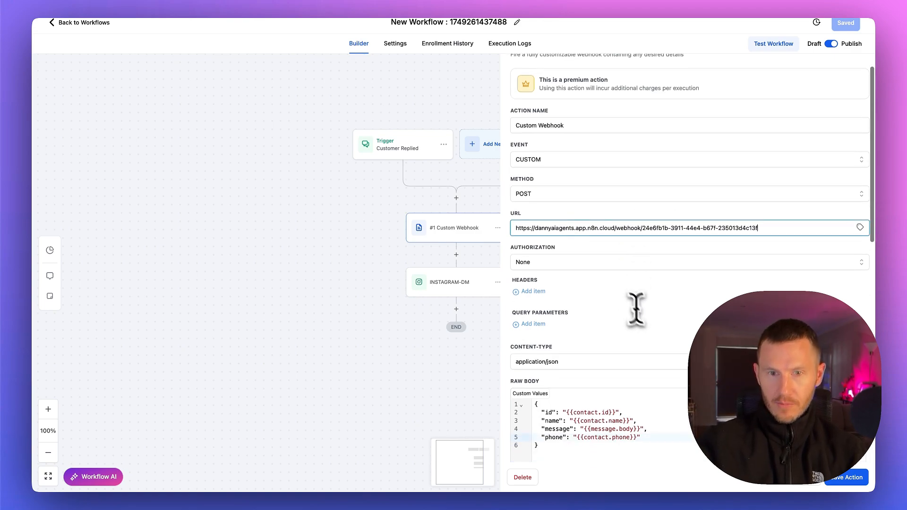
click(628, 428)
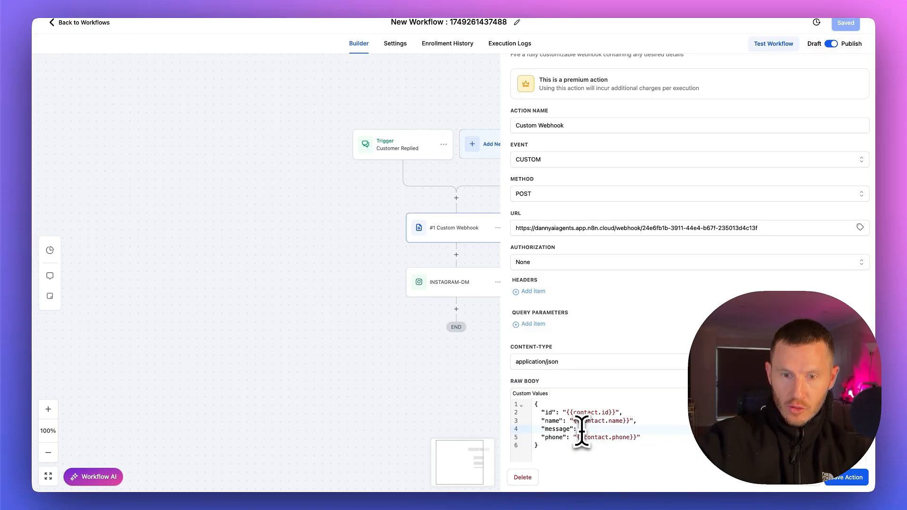
text("{{message.body}}")
click(619, 438)
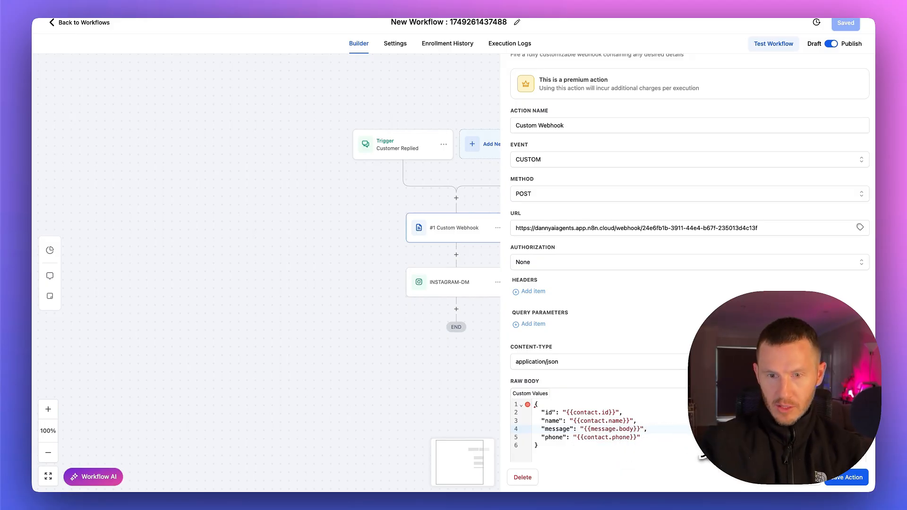
Re-enable saving the response from the Custom Webhook, run its test request, and check the returned headers and body
scroll(614, 331, down, 5)
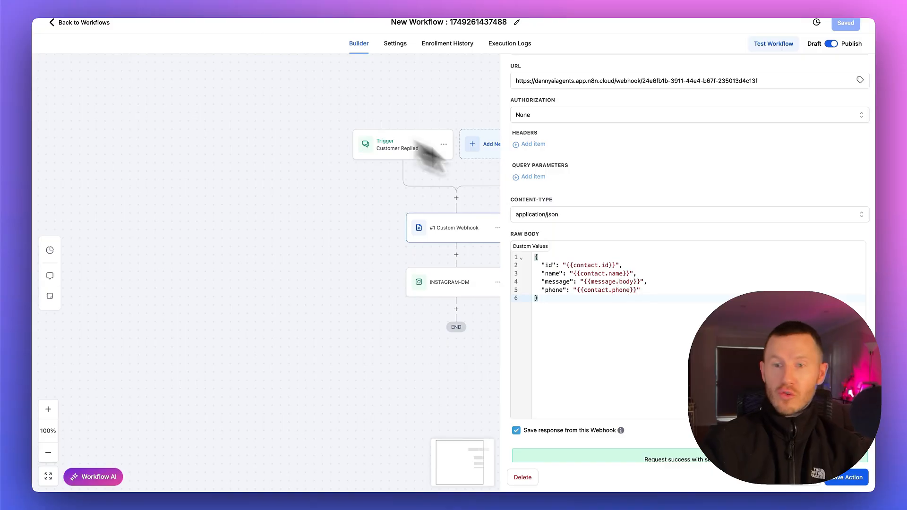
scroll(678, 237, down, 1)
click(517, 404)
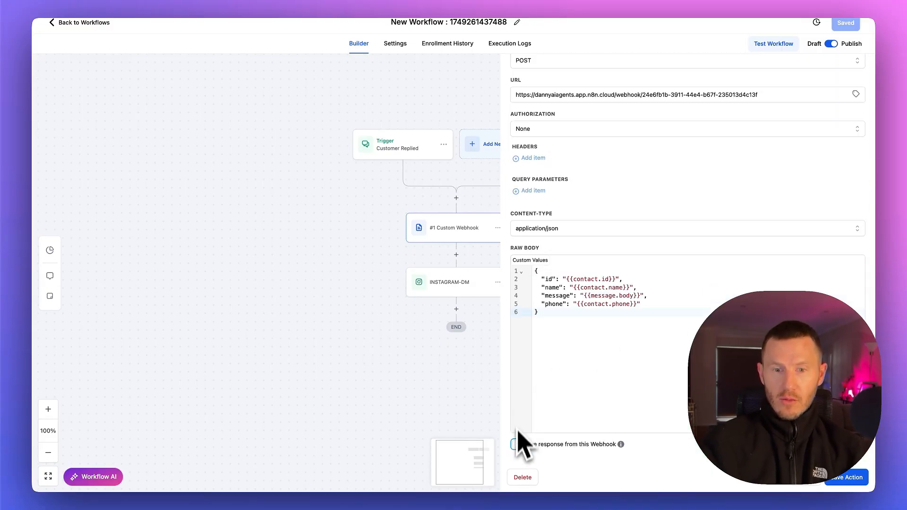
click(516, 443)
scroll(517, 443, down, 2)
click(577, 426)
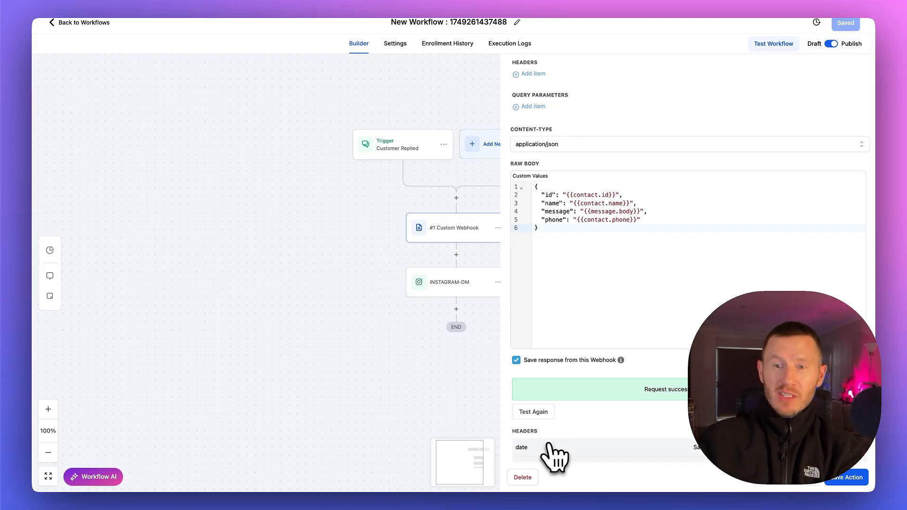
scroll(549, 445, down, 3)
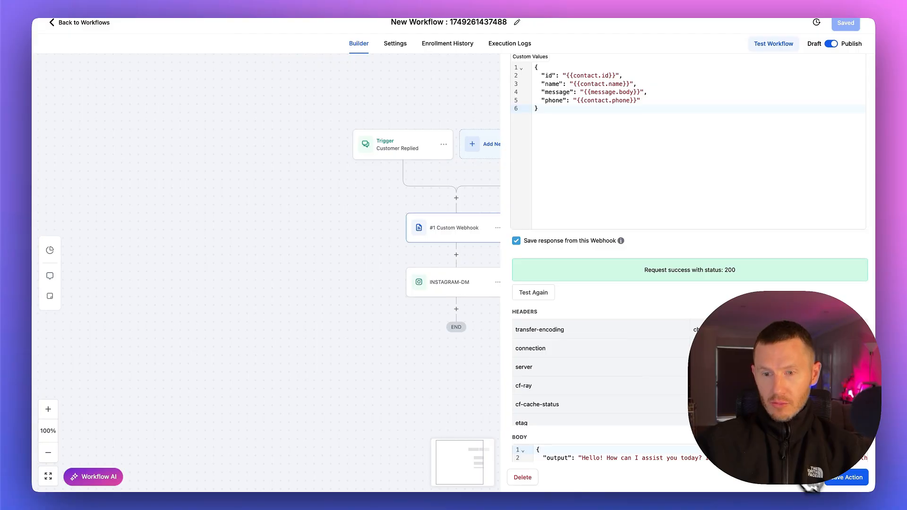
Replace the INSTAGRAM-DM message with the Custom Webhook response value {{custom_webhook.1.response.output}}, and save the action and the workflow
click(481, 283)
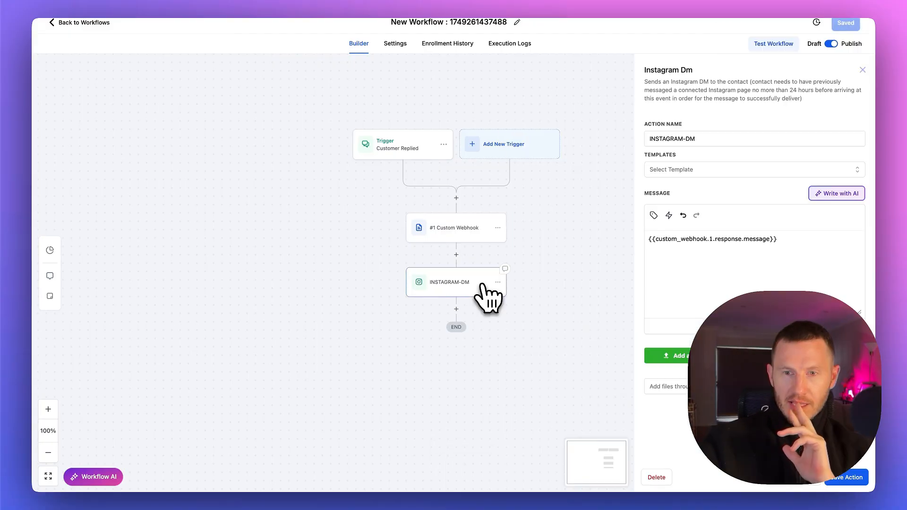
drag(648, 238, 677, 276)
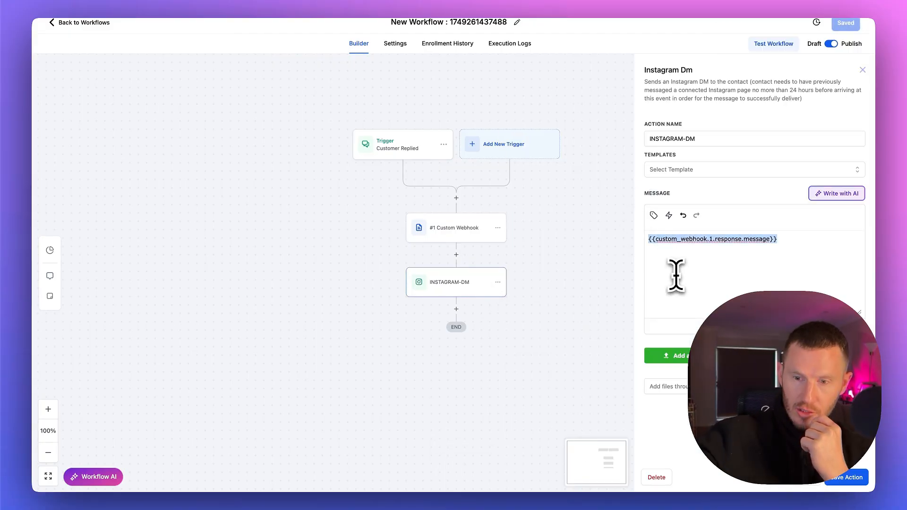
click(653, 215)
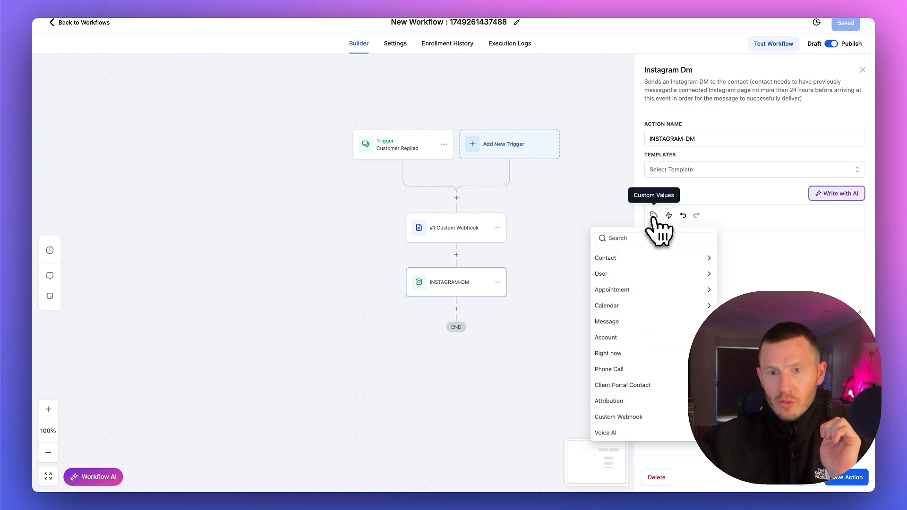
click(651, 417)
click(631, 270)
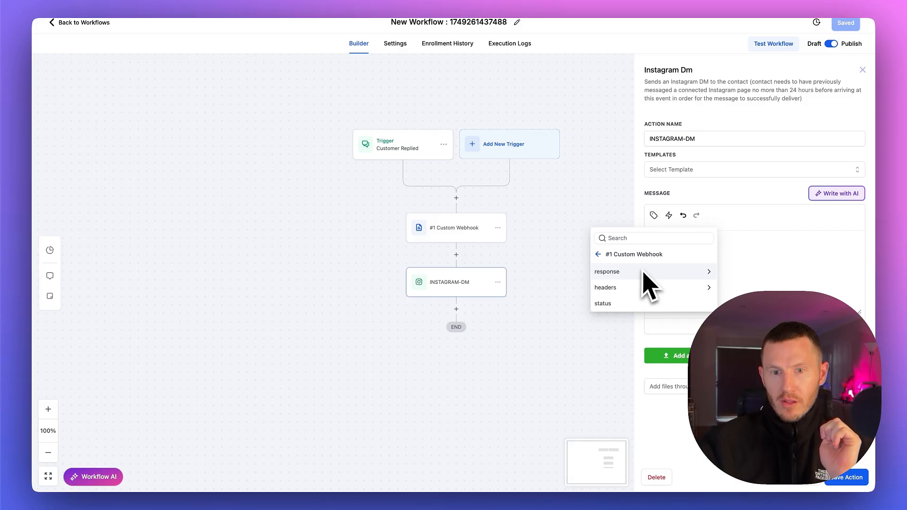
click(632, 273)
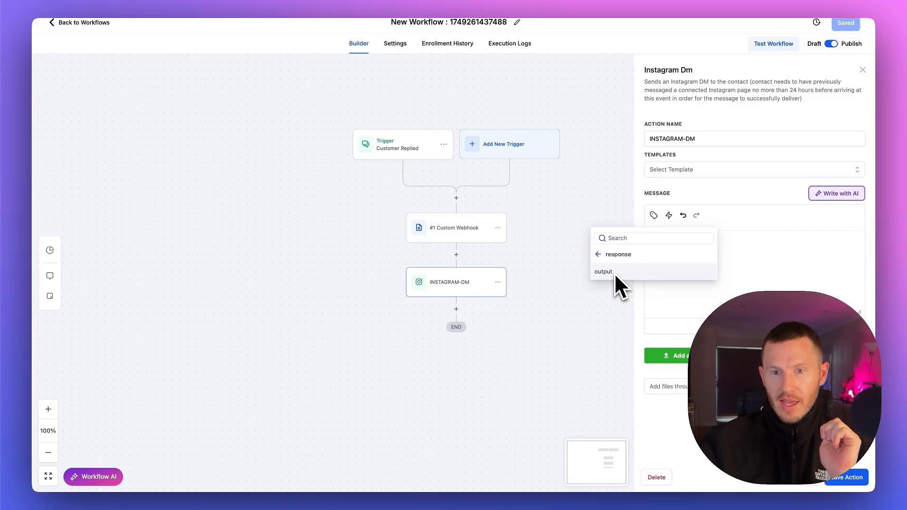
click(614, 273)
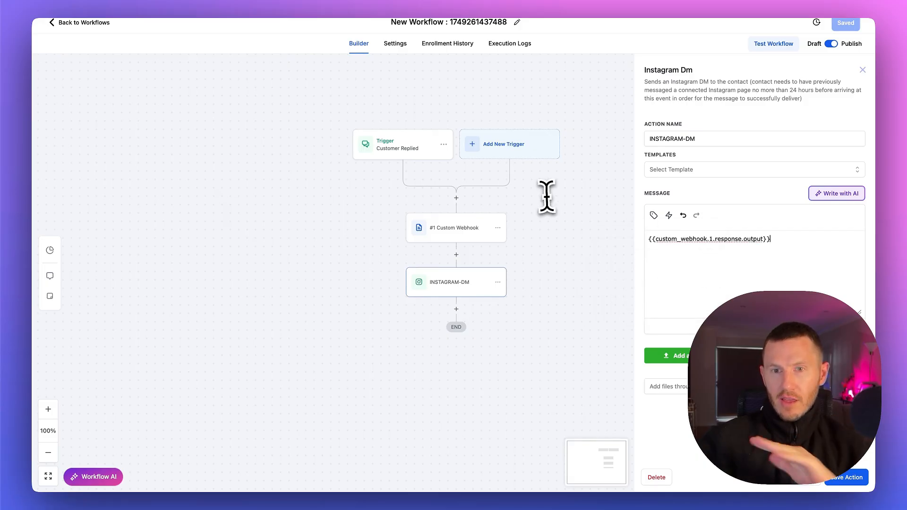
click(837, 478)
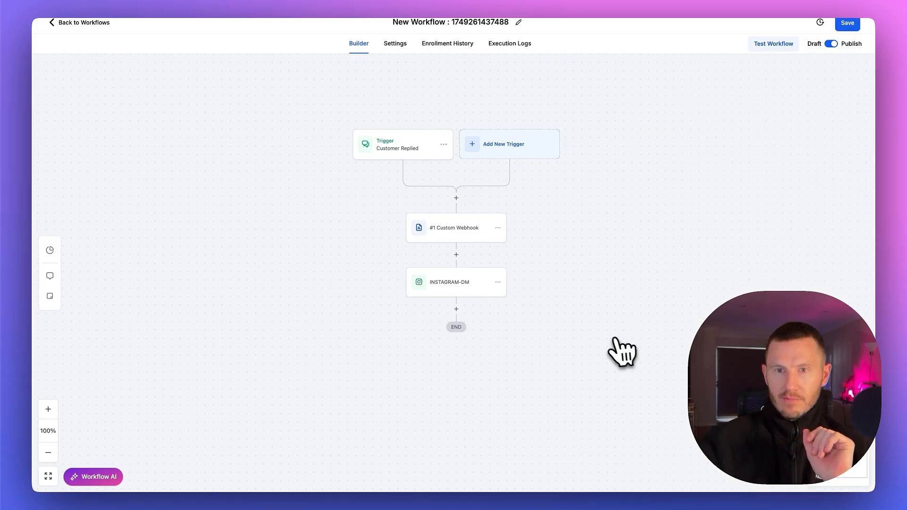
click(848, 23)
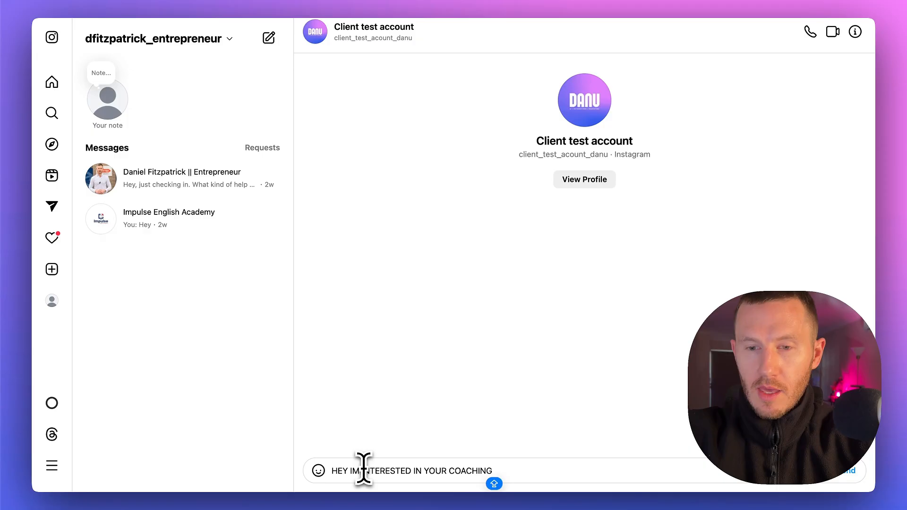
Switch to Instagram and message the client test account to test the automation, answering its reply with "GREAT"
key(Return)
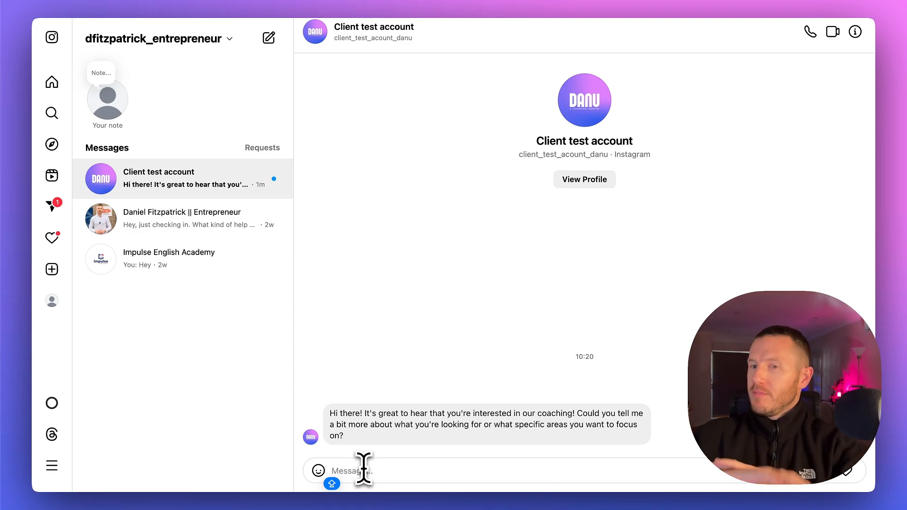
text(GREAT)
key(Return)
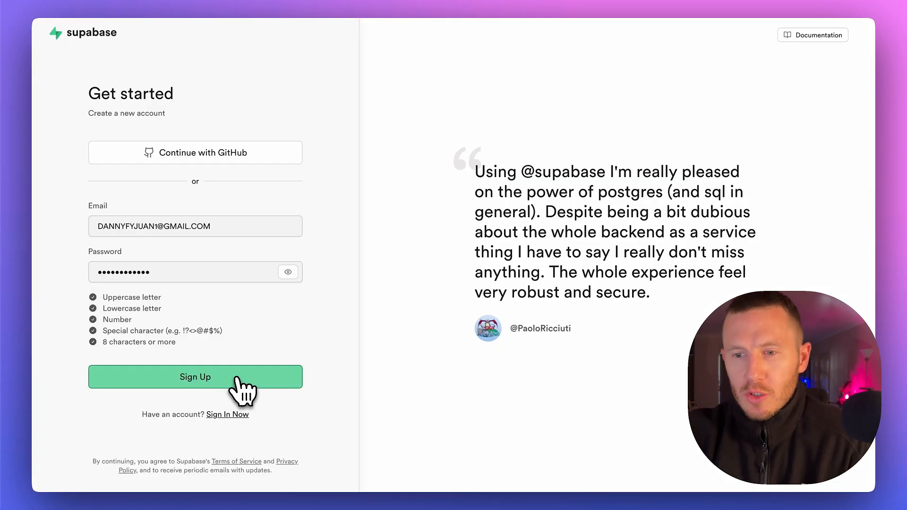
Switch to Supabase, create a Personal organization on the Free plan, and create a project in East US (Ohio) with a database password
click(239, 385)
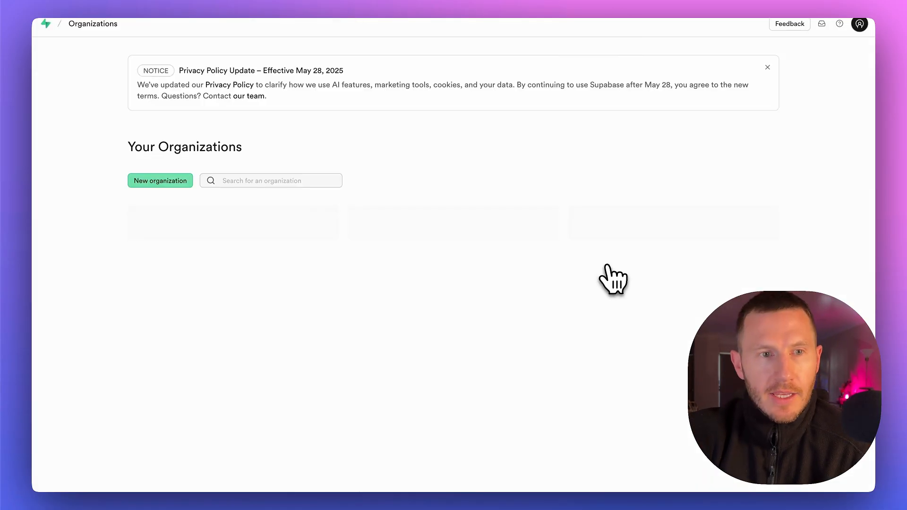
click(179, 182)
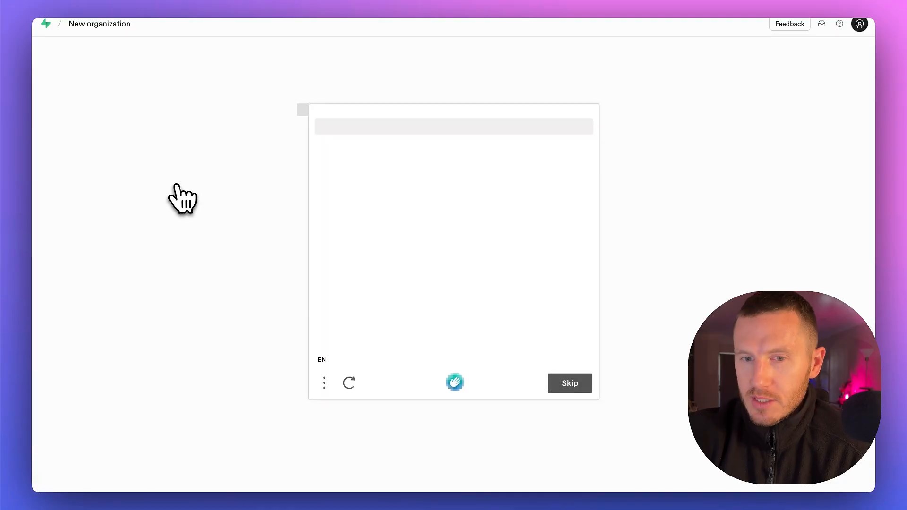
click(592, 304)
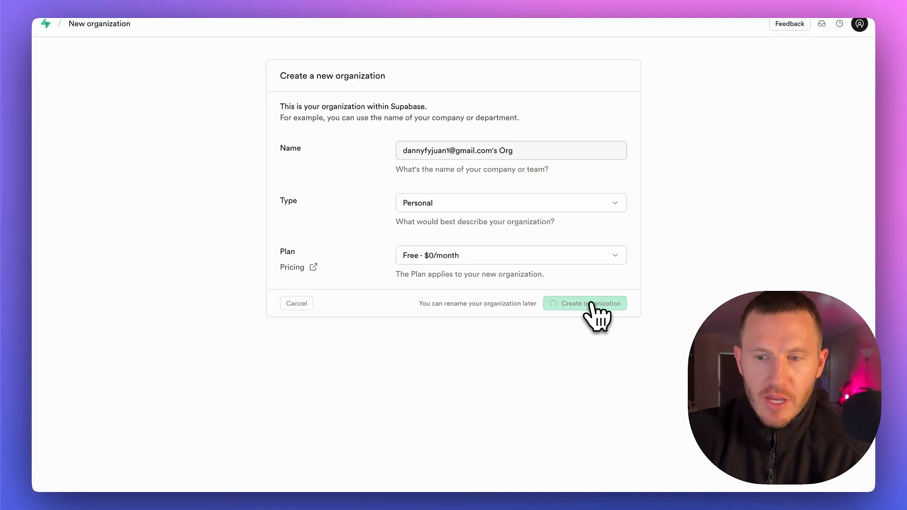
click(592, 383)
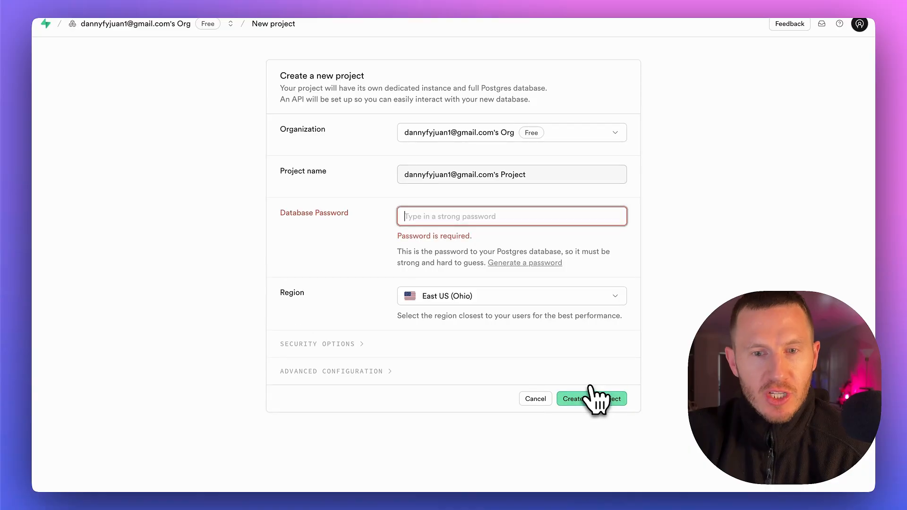
click(446, 212)
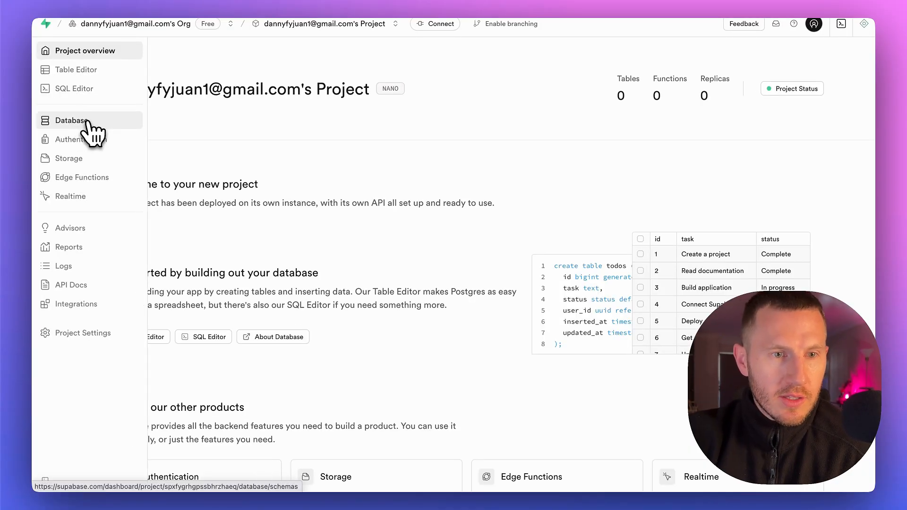
Start a new table in the public schema and set its id column's type to text
click(87, 121)
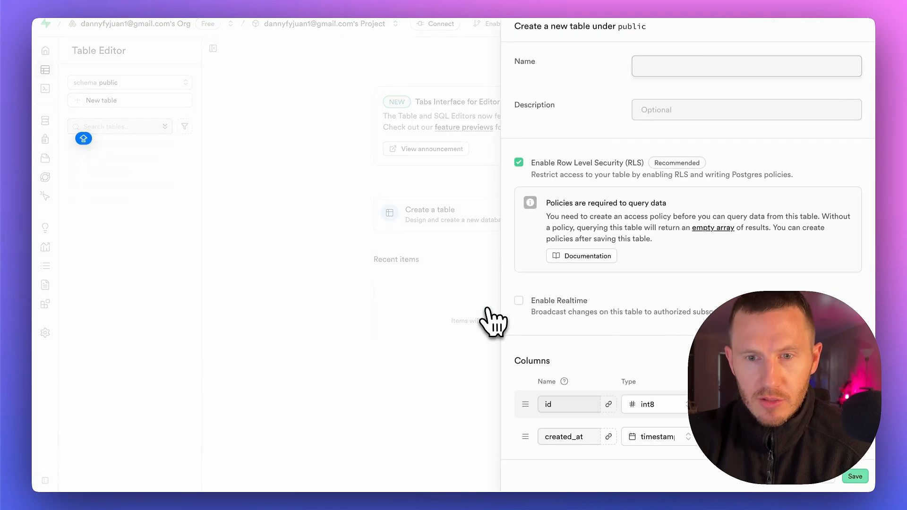
scroll(562, 293, down, 3)
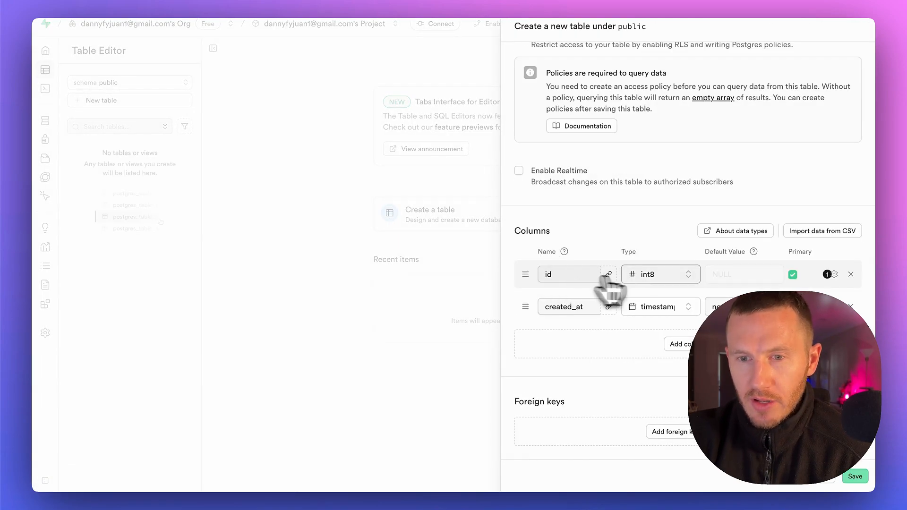
click(648, 275)
scroll(666, 342, down, 3)
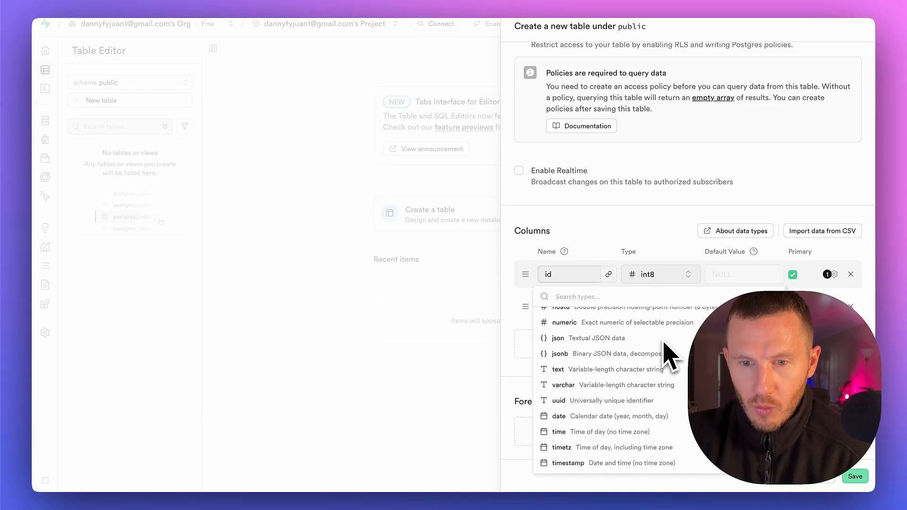
scroll(666, 343, up, 1)
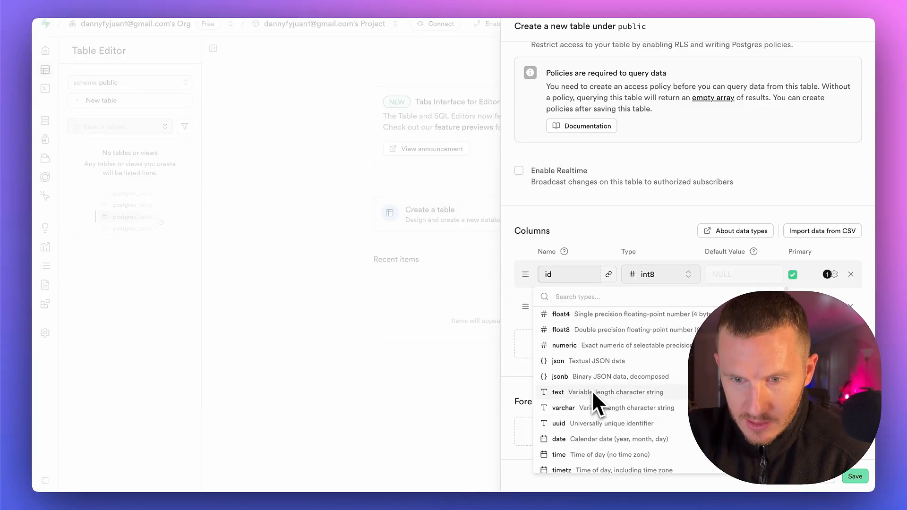
click(558, 392)
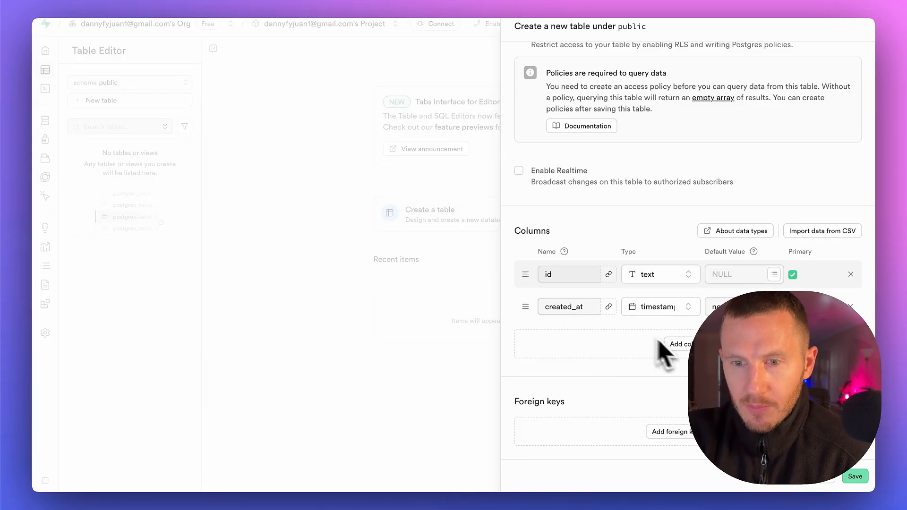
Add two text columns to the new table, named user_message and sender_message
click(680, 344)
text(user_message)
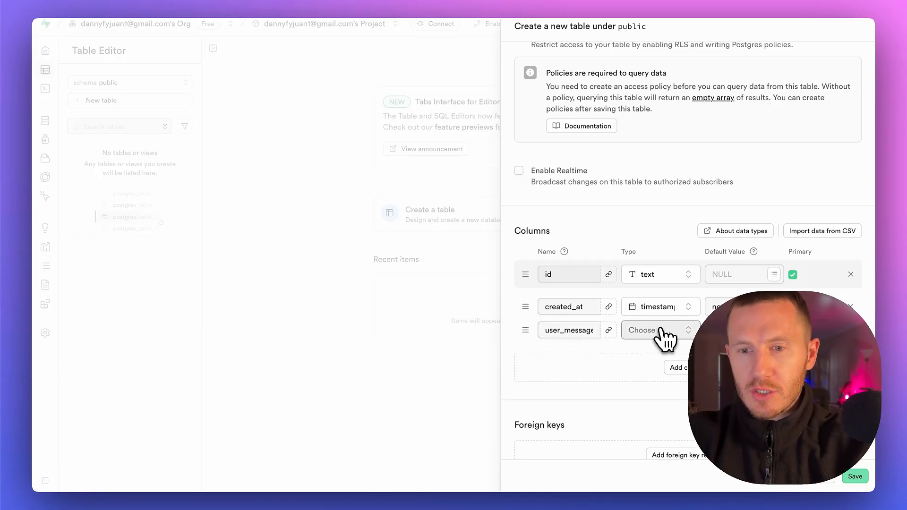
click(657, 330)
click(652, 287)
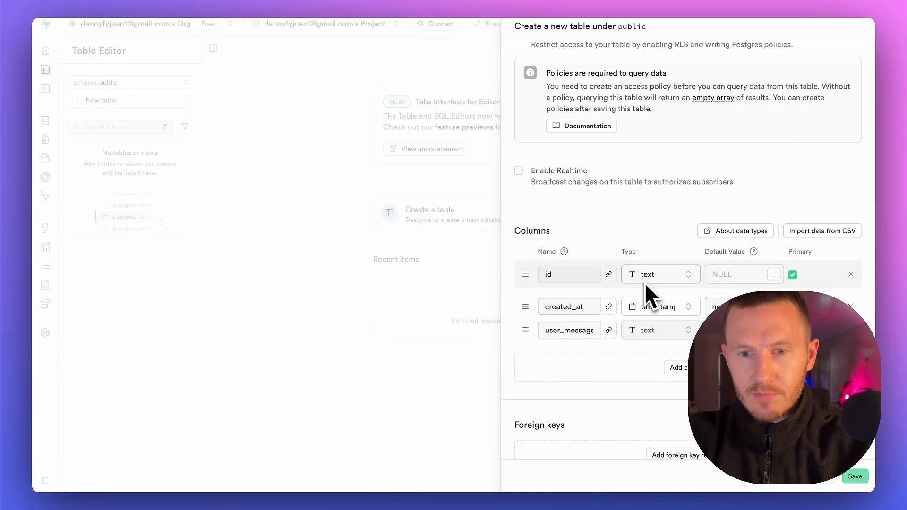
click(676, 367)
text(sender_message)
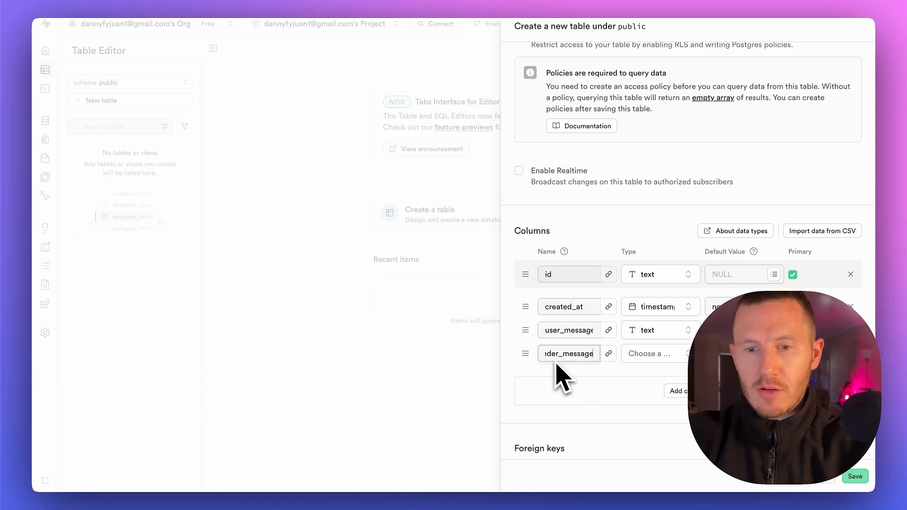
click(644, 355)
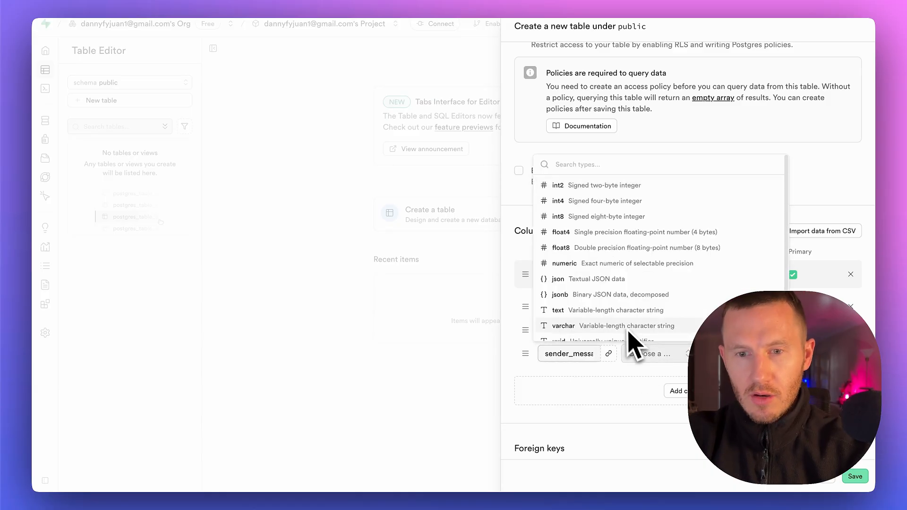
click(624, 311)
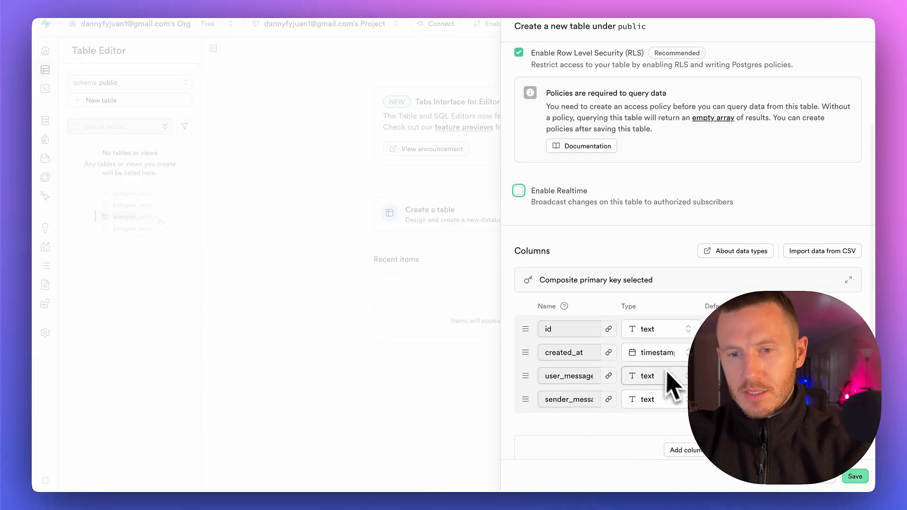
Name the new table "n8n supabase" and save it
scroll(670, 377, up, 4)
click(693, 68)
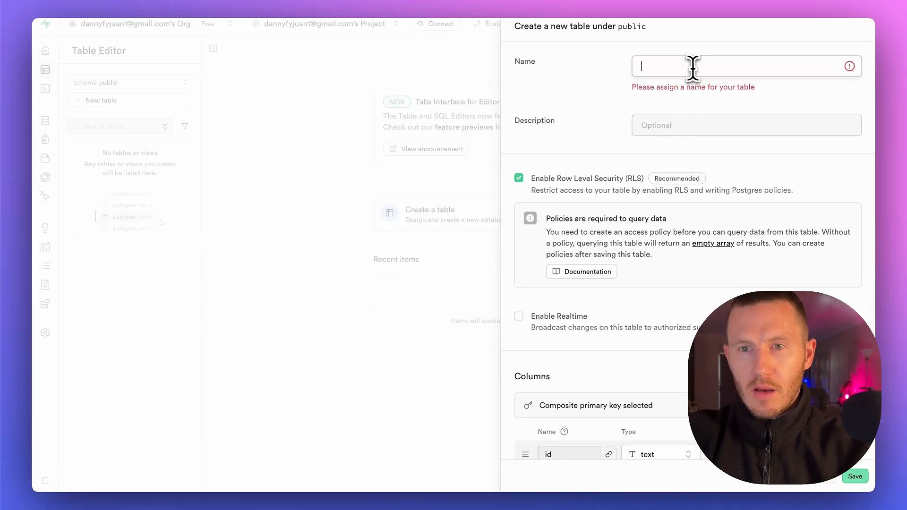
text(n8n supa)
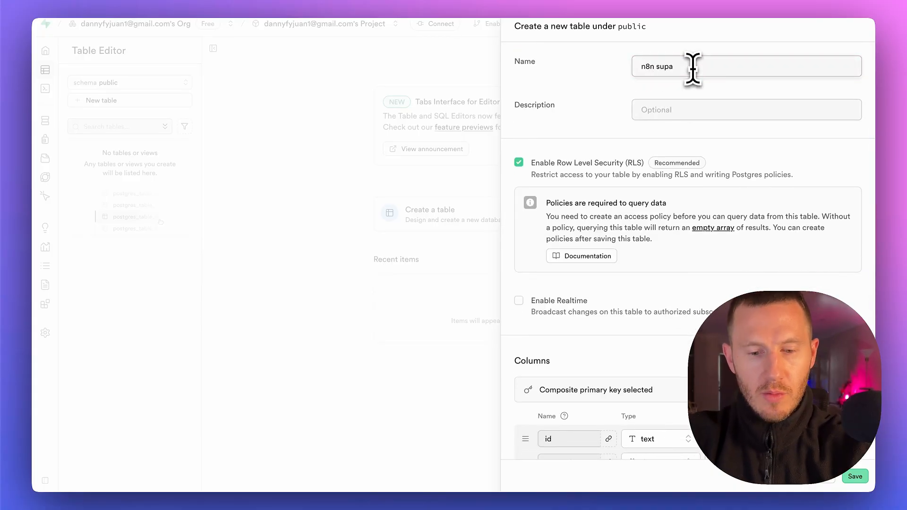
text(base)
click(849, 480)
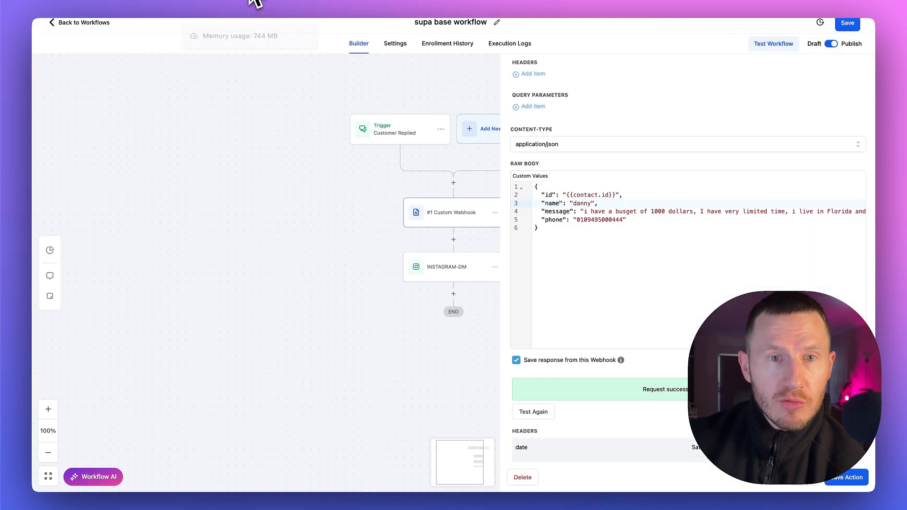
Switch to n8n, copy the Webhook node's test URL, and unpin its old data to listen for a test event
scroll(600, 290, up, 5)
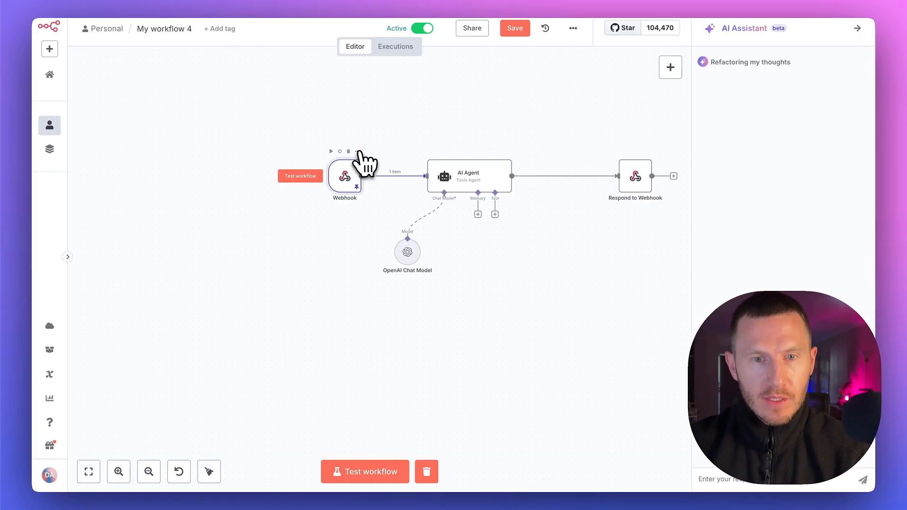
double_click(354, 170)
click(244, 138)
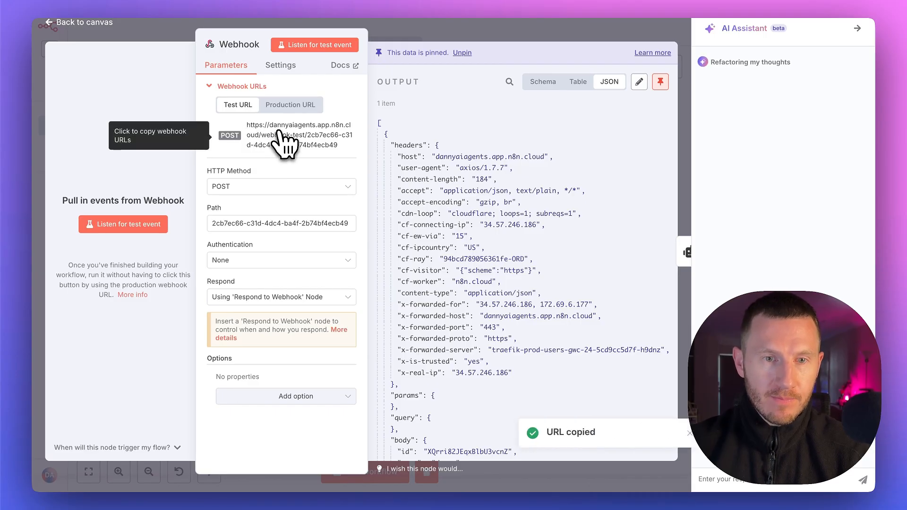
click(132, 224)
click(532, 277)
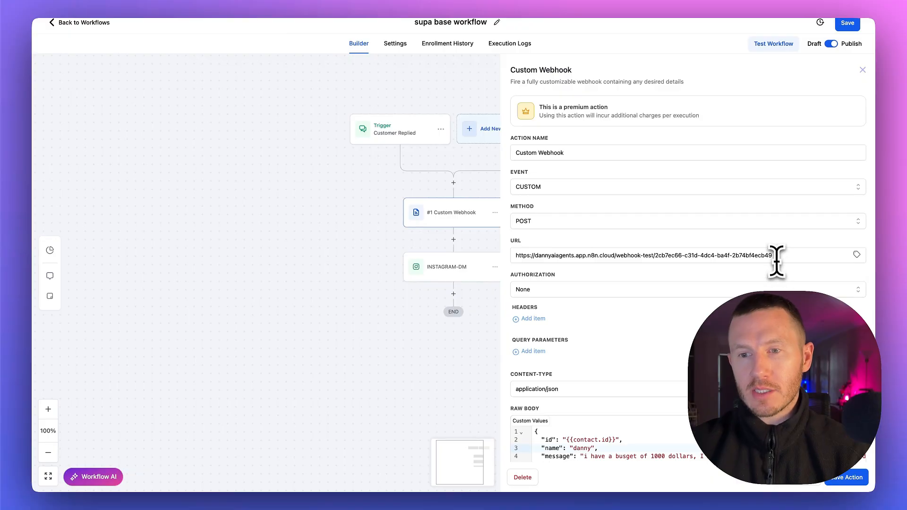
Switch to the CRM workflow, replace the Custom Webhook's URL with the copied n8n test URL, and review the raw body
drag(777, 261, 543, 244)
key(super+v)
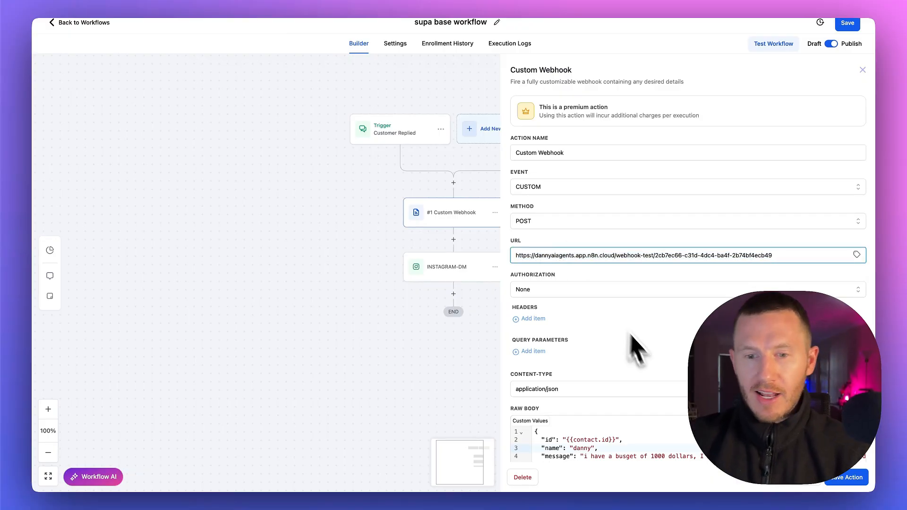
scroll(630, 336, down, 1)
click(637, 440)
scroll(610, 417, down, 1)
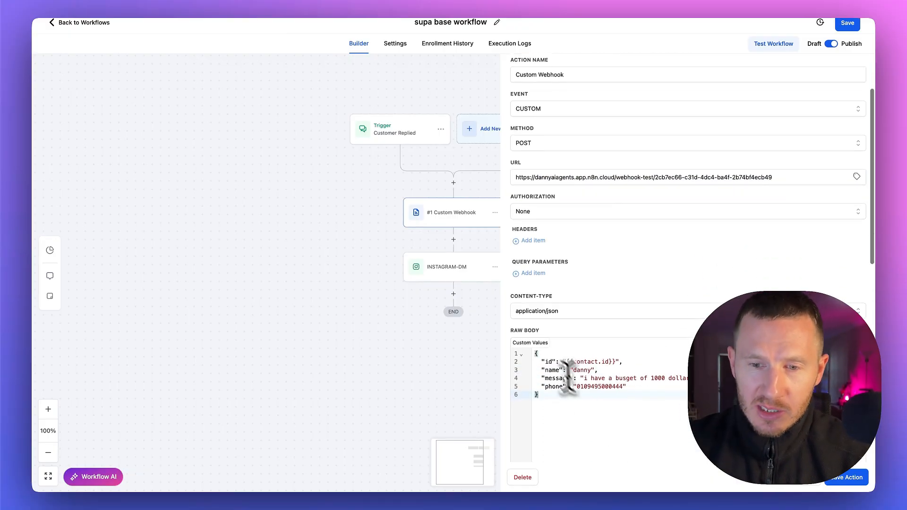
scroll(592, 378, right, 1)
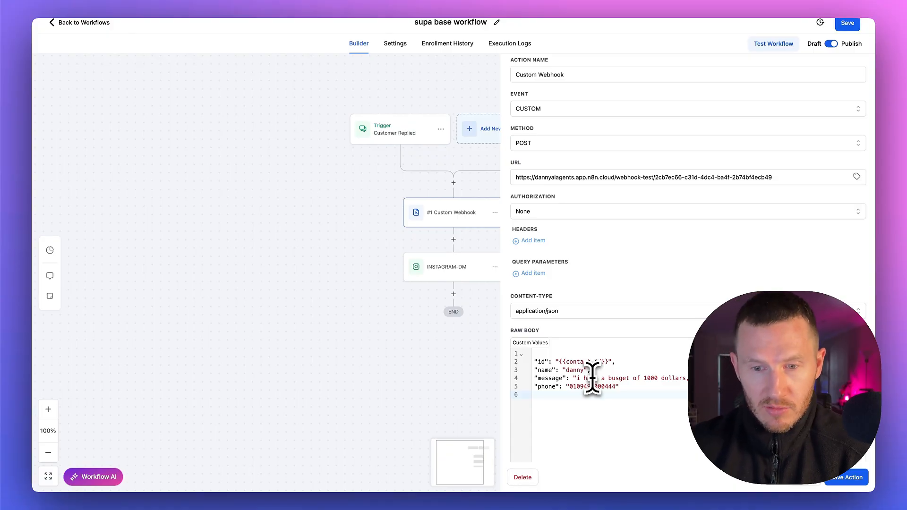
scroll(666, 382, down, 5)
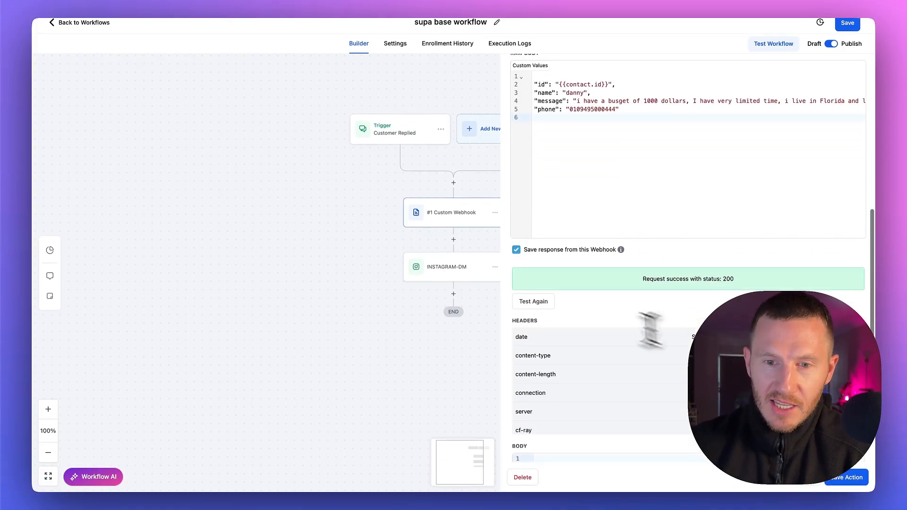
Reset the Custom Webhook's saved response, send a test request using the entrepreneur test contact, and save the action
click(516, 249)
click(517, 442)
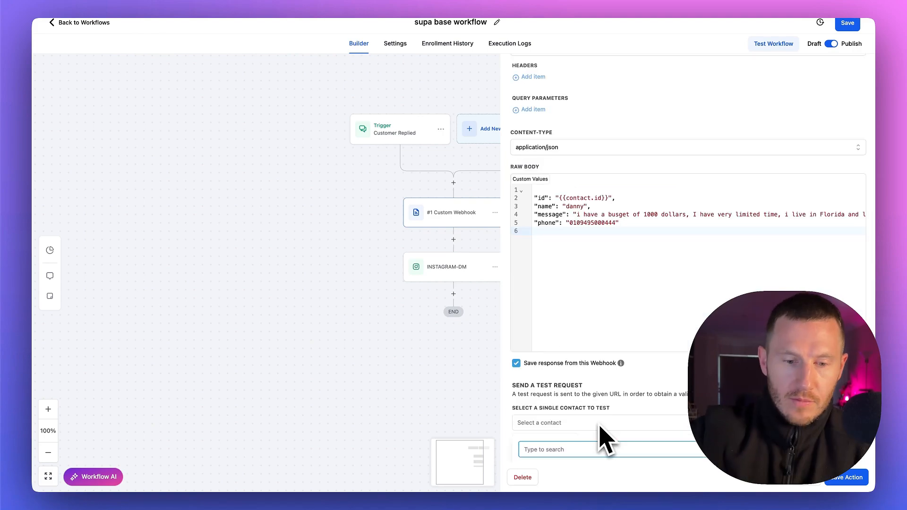
text(danie)
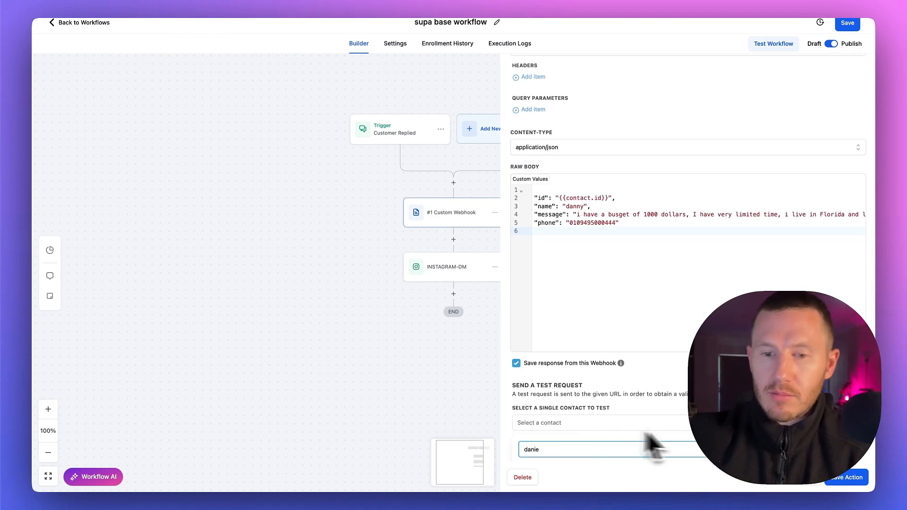
text(l)
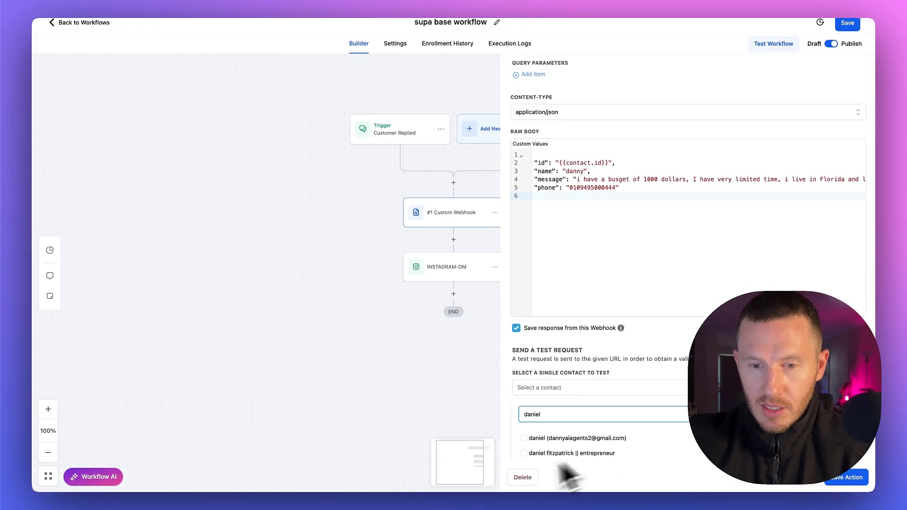
click(527, 453)
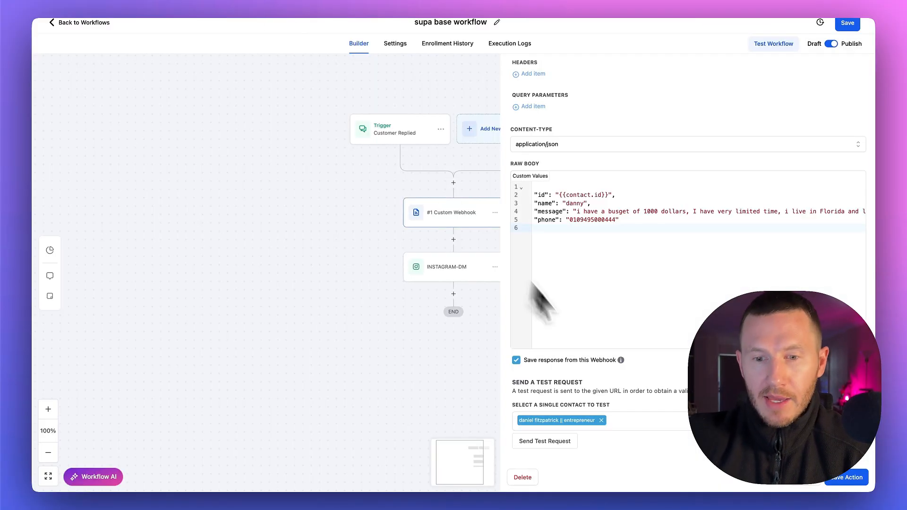
click(554, 444)
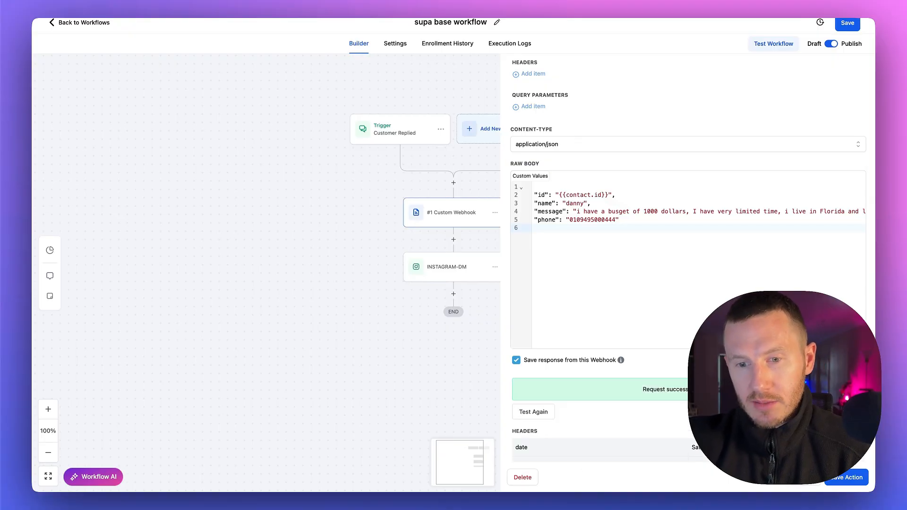
click(838, 478)
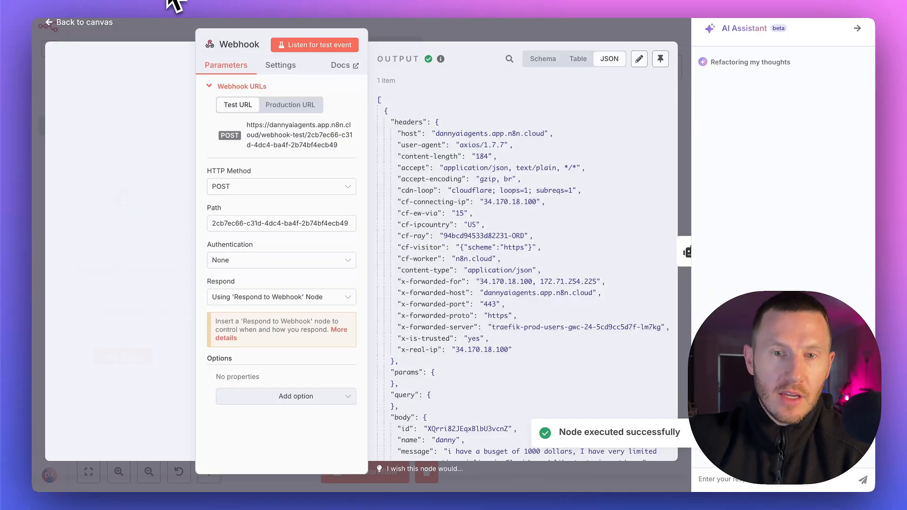
Switch to n8n, pin the Webhook node's received data, and set the AI Agent's user message prompt to {{ $json.body.message }}
click(660, 59)
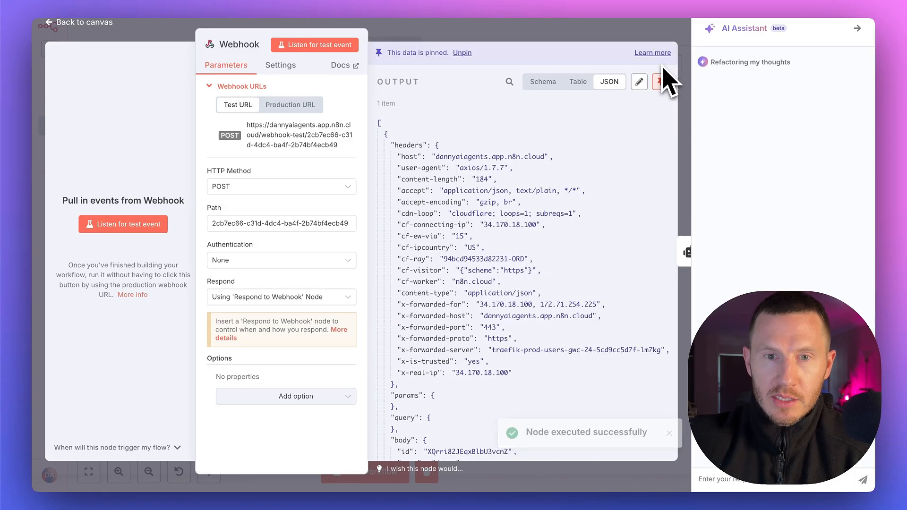
click(509, 26)
right_click(506, 163)
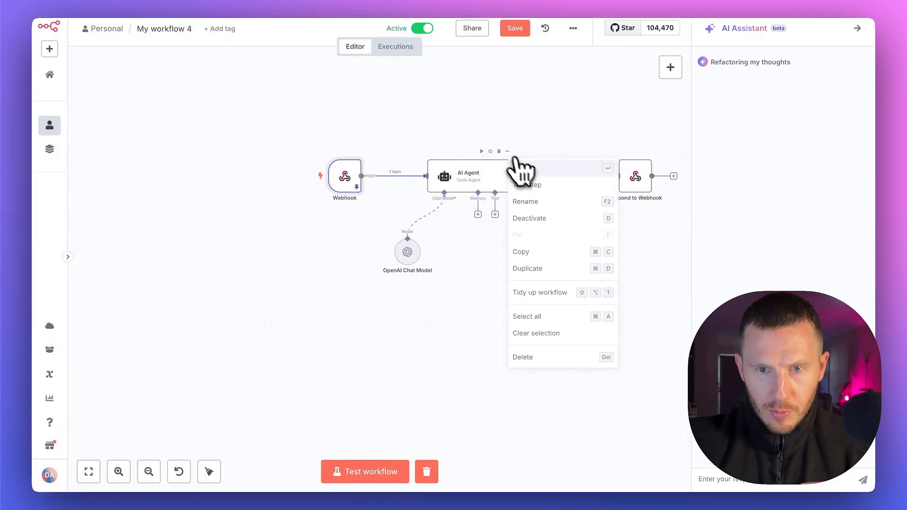
click(533, 175)
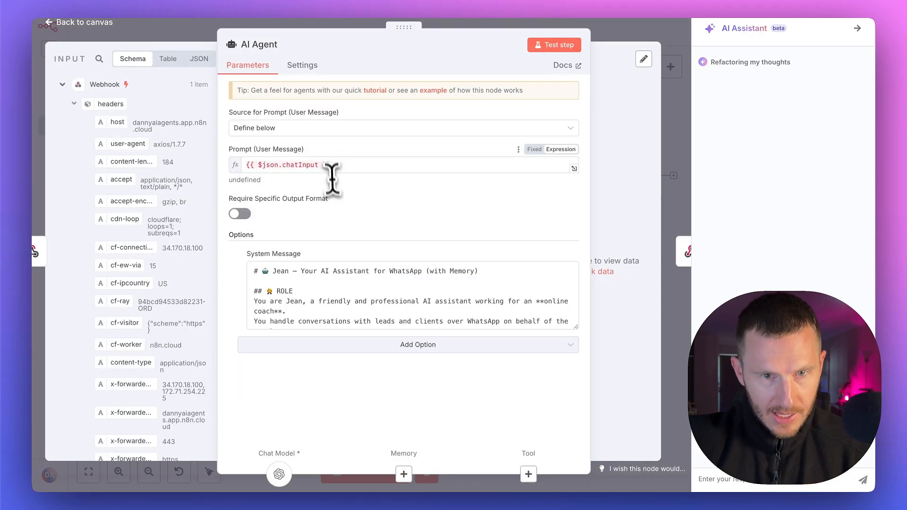
click(316, 165)
key(ctrl+a)
key(BackSpace)
scroll(156, 283, down, 8)
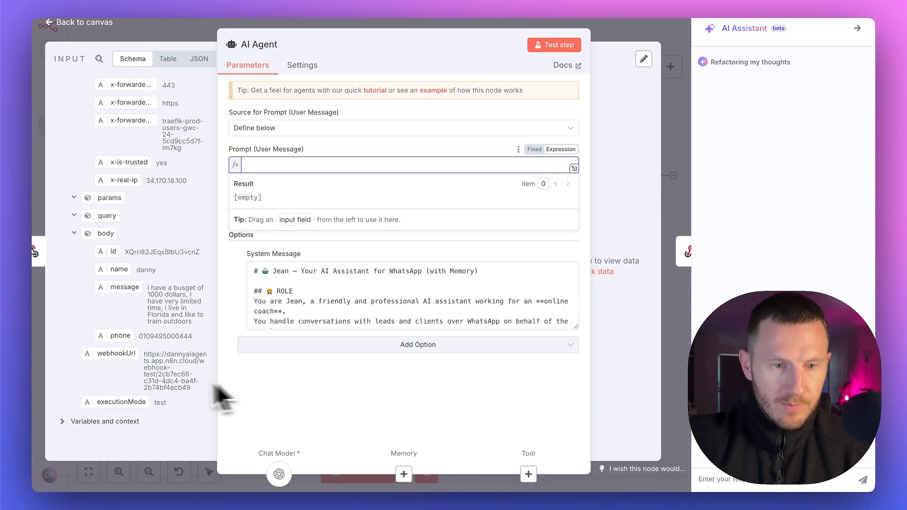
drag(125, 287, 264, 165)
Run the AI Agent node's test step, read its output, and return to the canvas
click(558, 45)
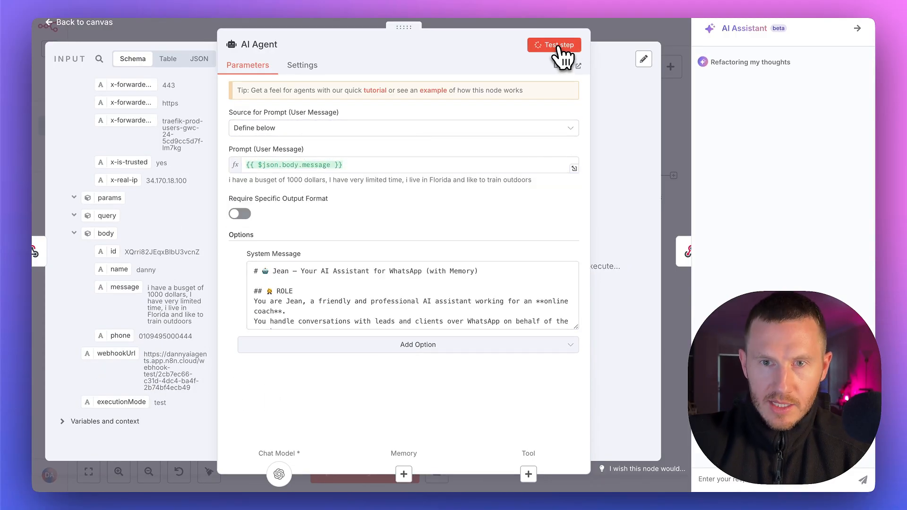
drag(404, 27, 229, 37)
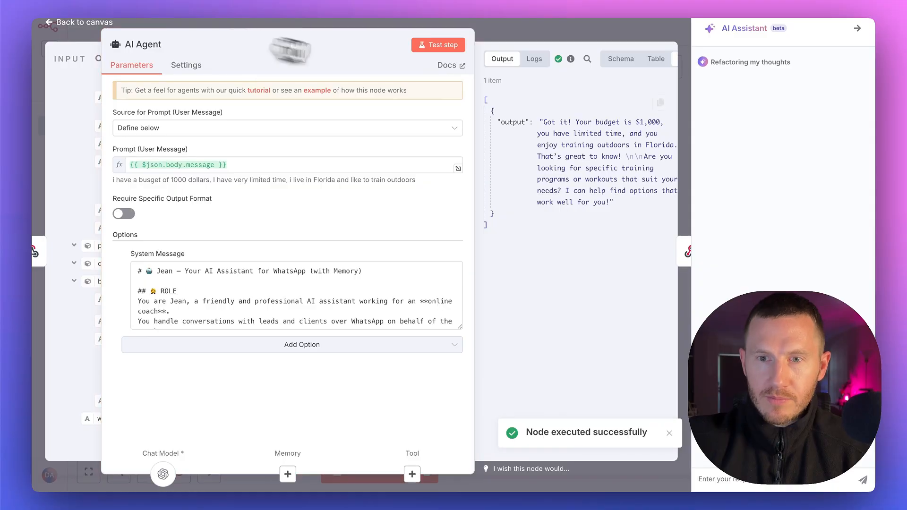
click(494, 35)
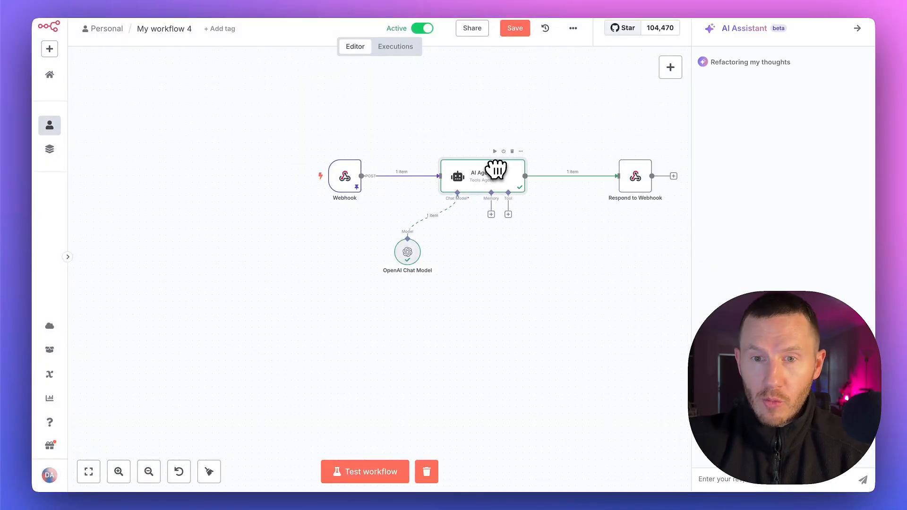
Insert a Supabase row-creation node between the AI Agent and Respond to Webhook nodes
mouse_move(546, 187)
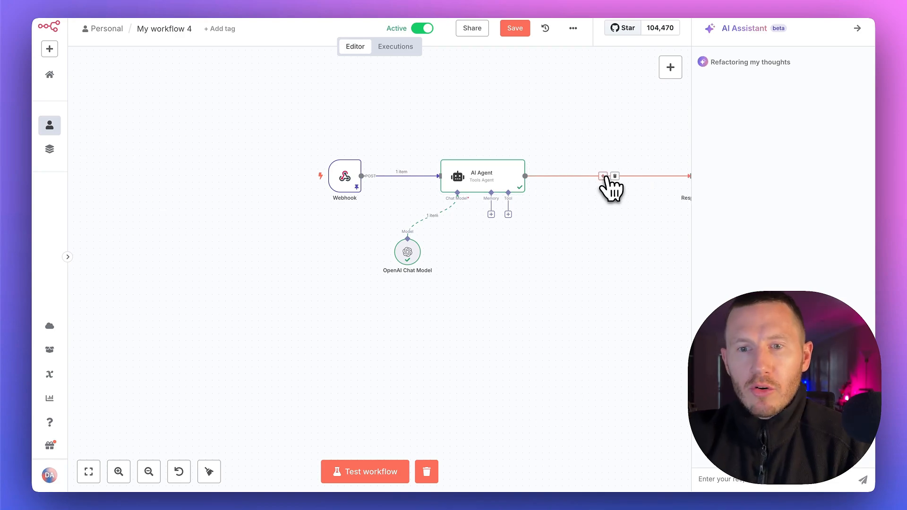
click(604, 176)
text(s)
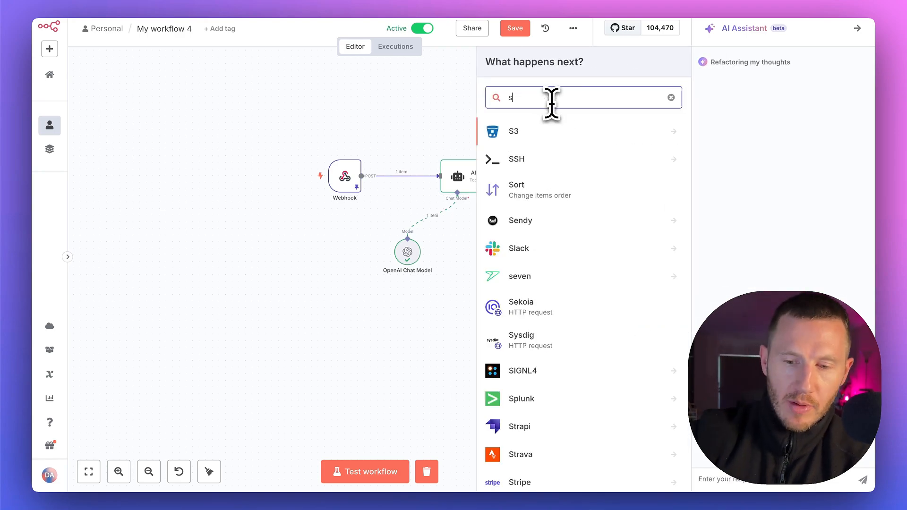
text(u)
key(Return)
click(549, 158)
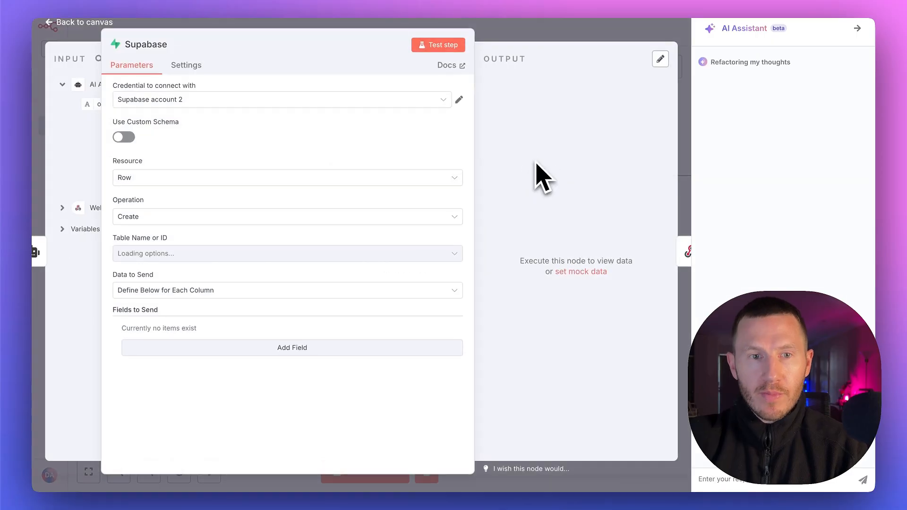
Open the Supabase account 2 credential and replace its Host with the project URL copied from Supabase's Data API settings
click(458, 99)
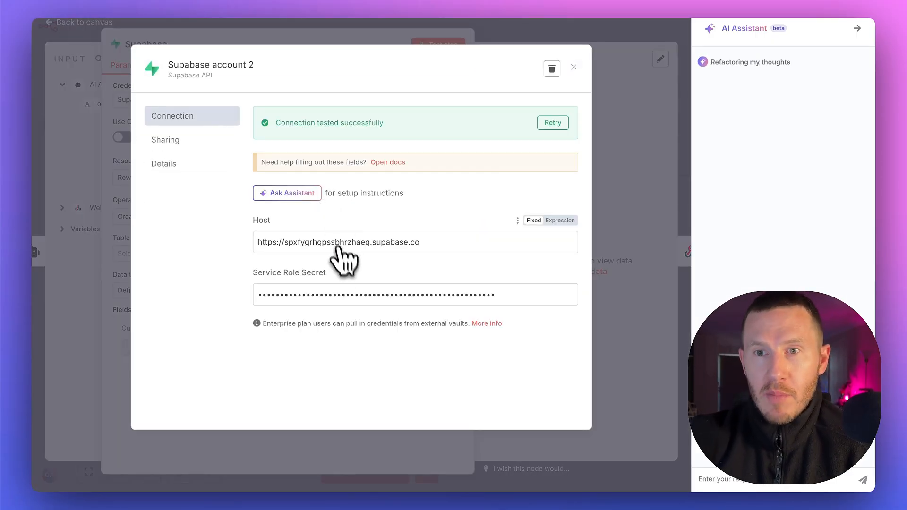
click(772, 0)
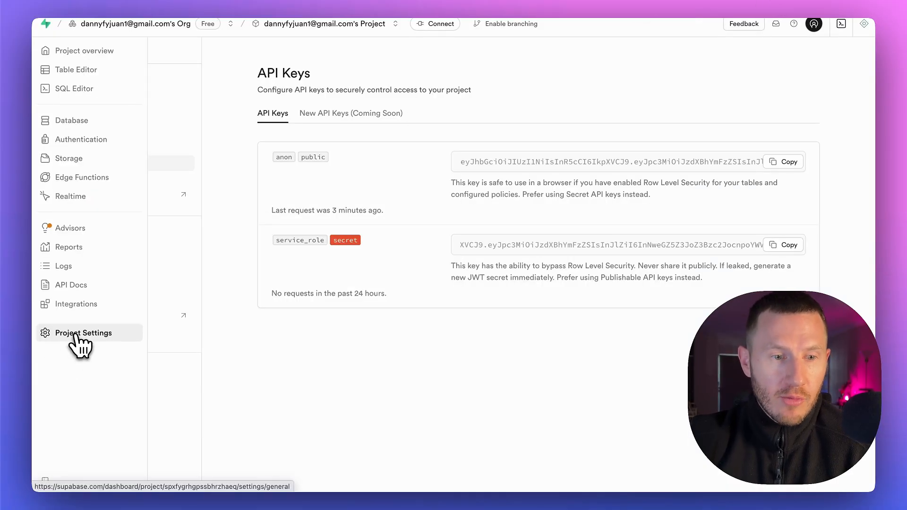
click(74, 339)
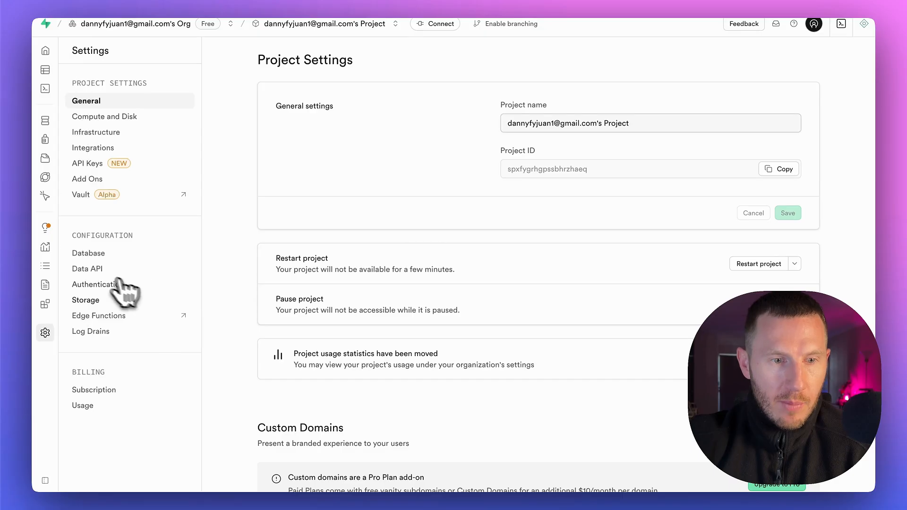
click(100, 269)
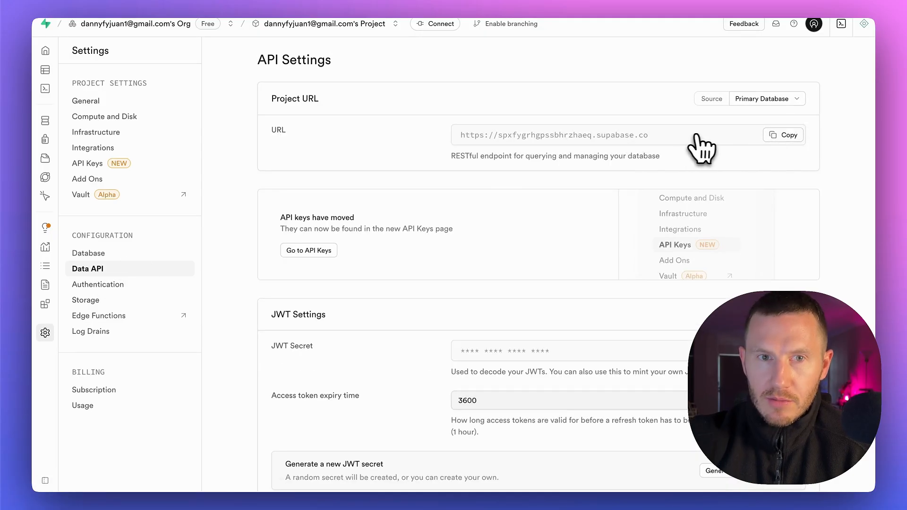
click(784, 135)
click(162, 0)
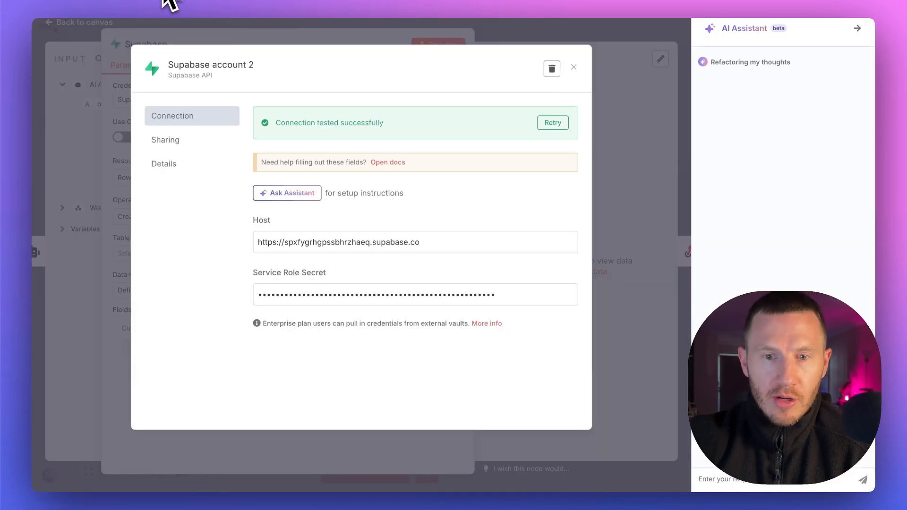
drag(428, 245, 242, 242)
key(super+v)
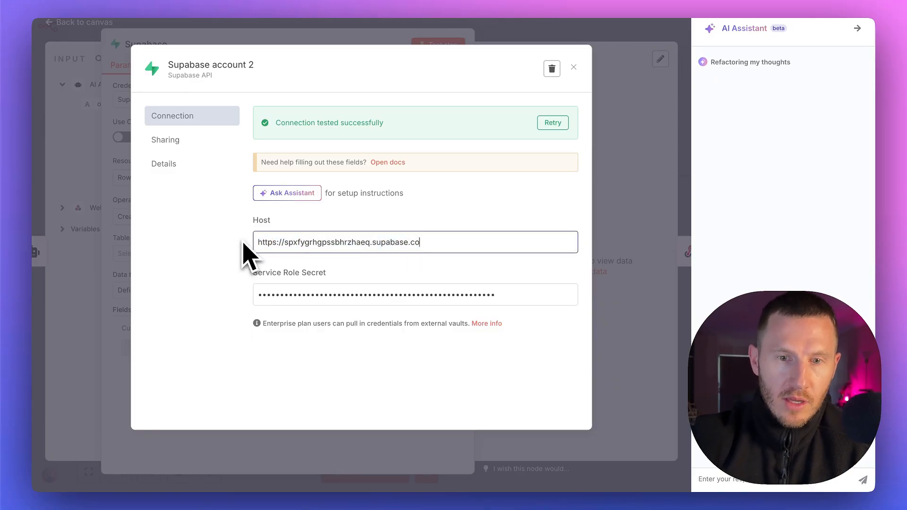
Switch to Supabase and reveal the service_role key on the API Keys page, then return to n8n and close the credential
click(746, 1)
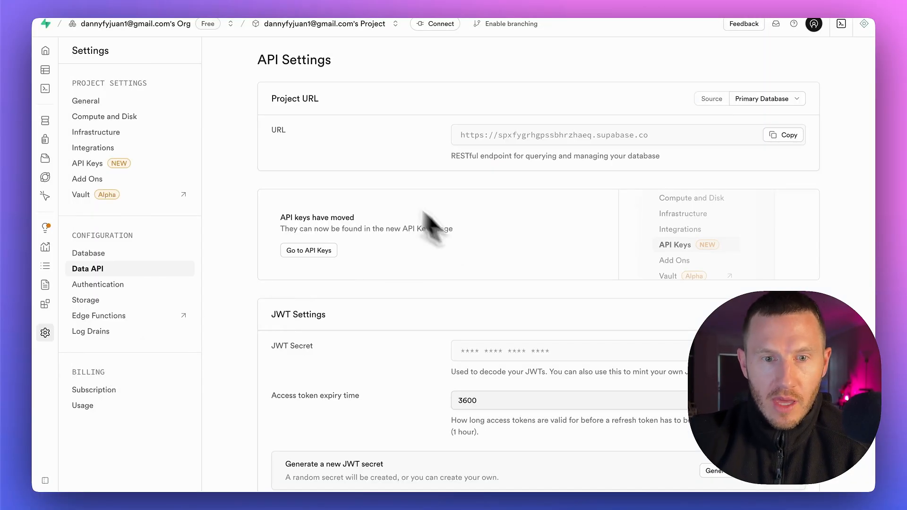
click(307, 250)
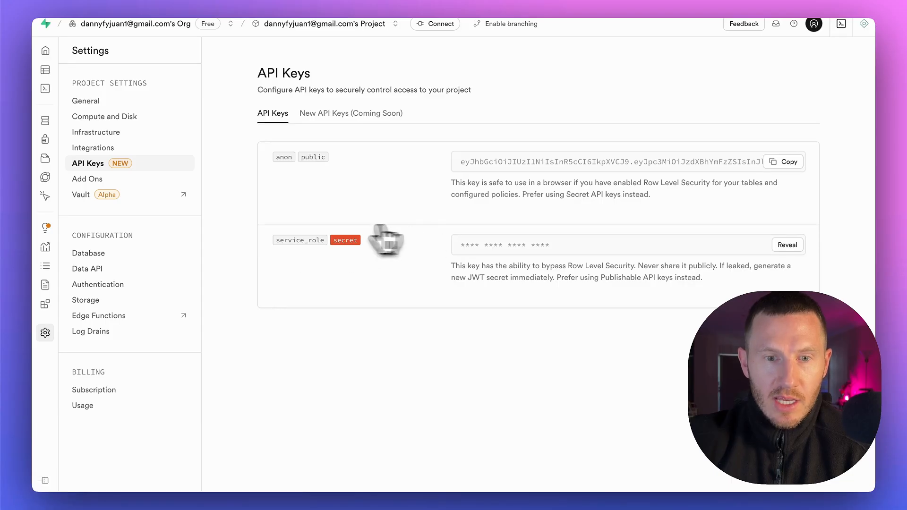
click(787, 245)
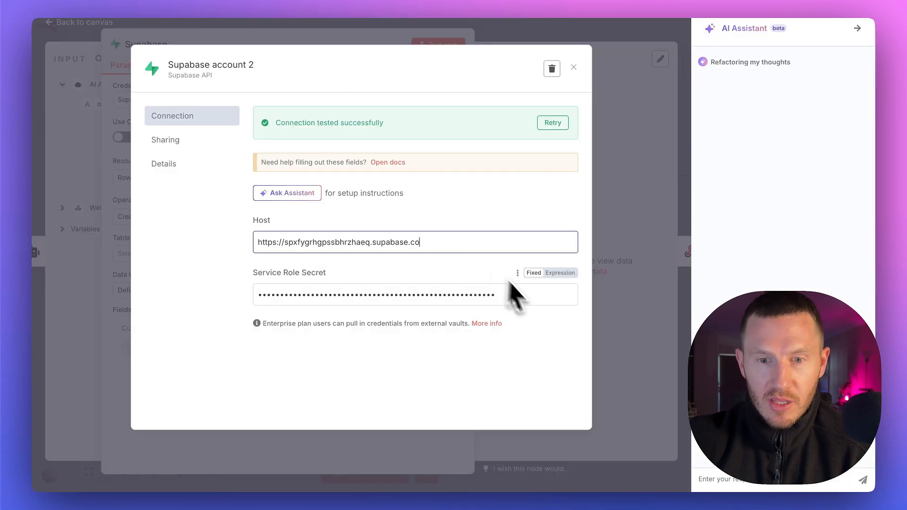
click(562, 273)
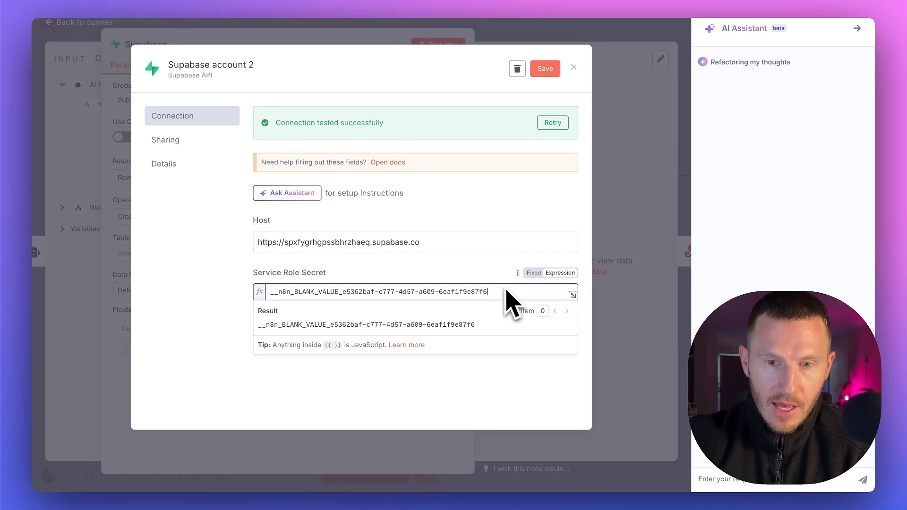
click(471, 275)
click(534, 273)
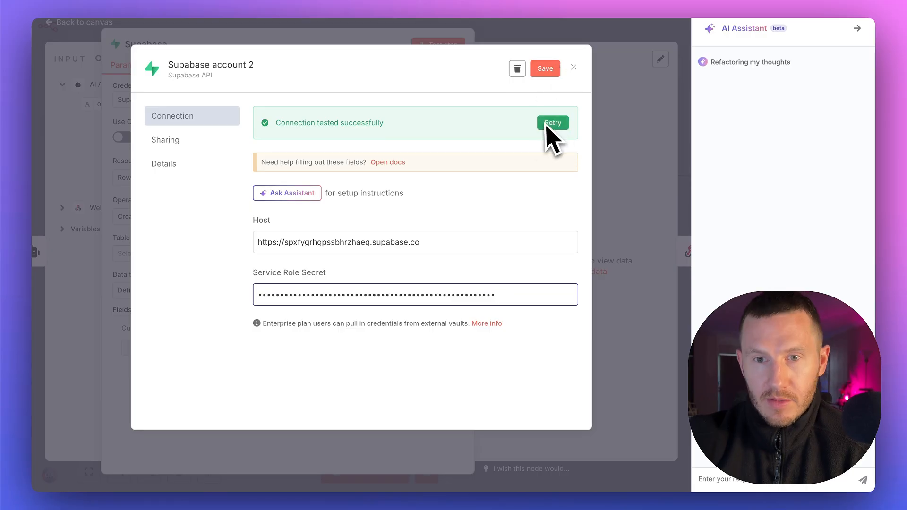
click(606, 99)
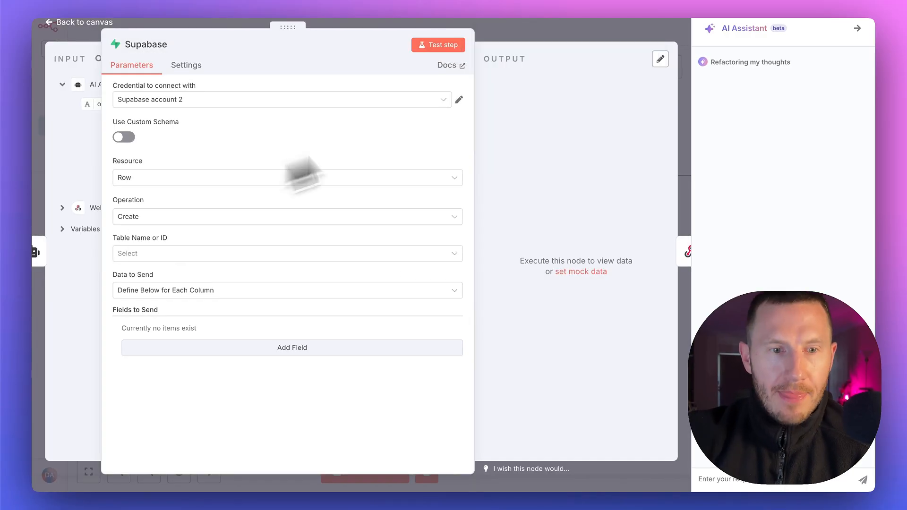
Set the Supabase node's table to n8n supabase and Data to Send to Define Below for Each Column
click(146, 254)
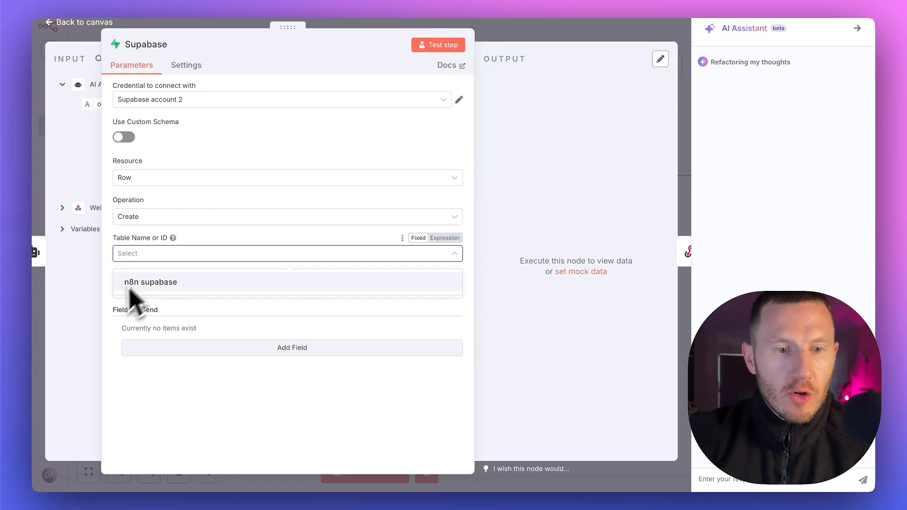
click(190, 298)
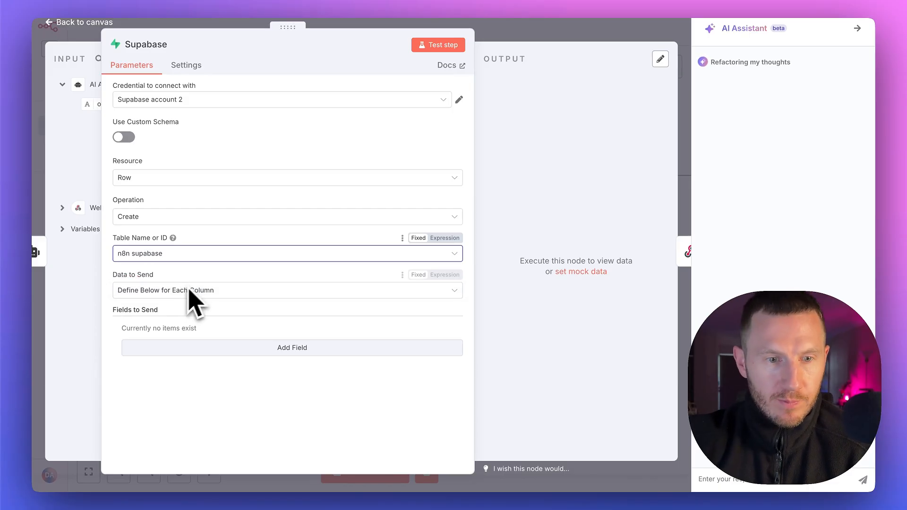
click(181, 293)
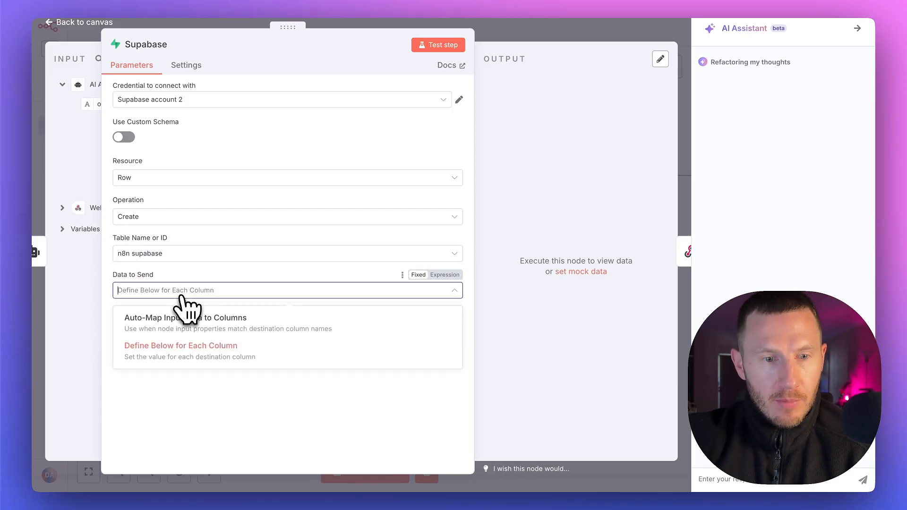
click(183, 348)
Add an id field to send and map it to the Webhook's body id value
click(193, 346)
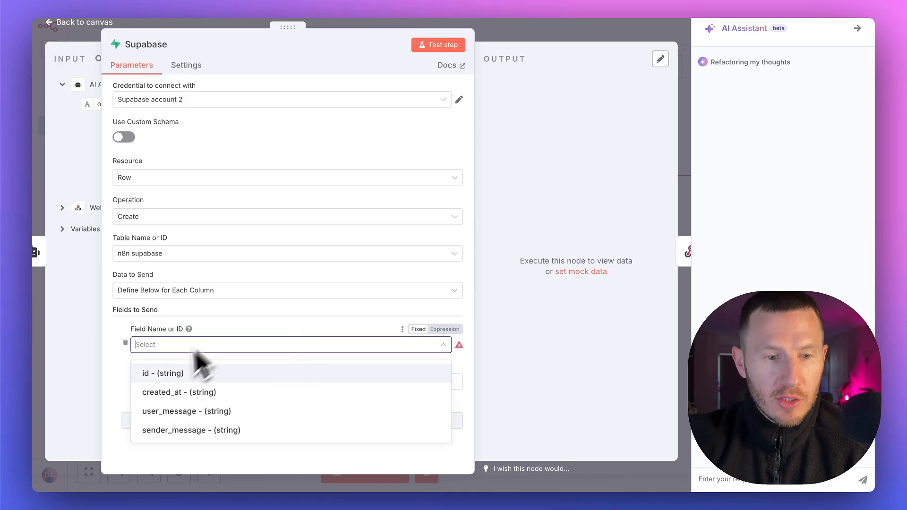
click(170, 374)
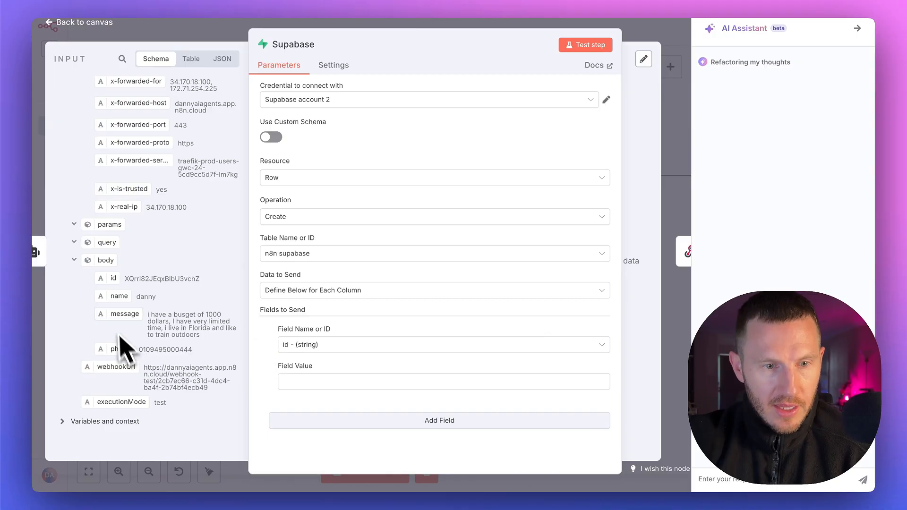
drag(114, 278, 359, 382)
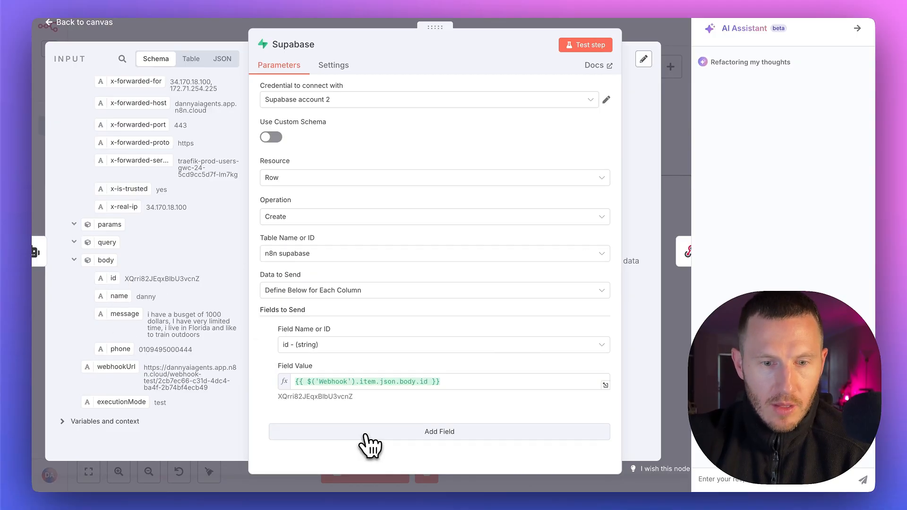
Add a created_at field to send and map it to the $now variable
click(370, 439)
click(342, 371)
click(330, 417)
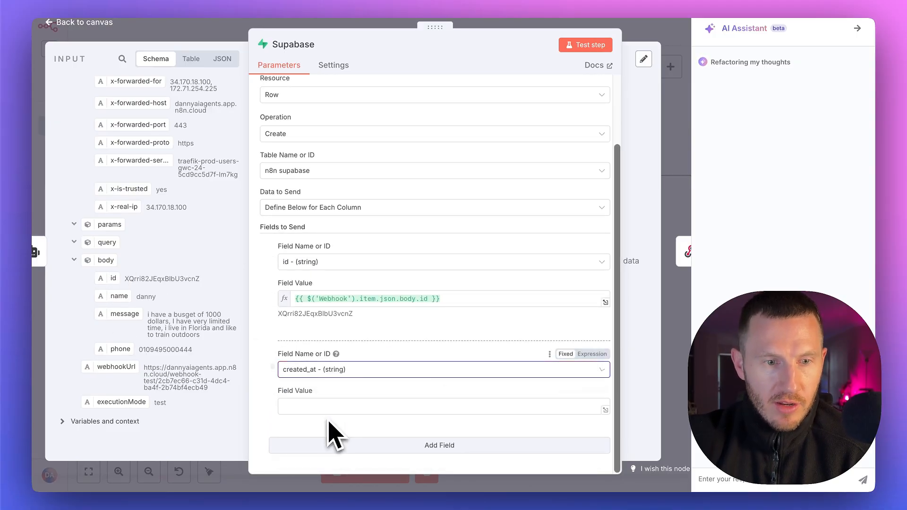
click(66, 421)
scroll(142, 378, down, 5)
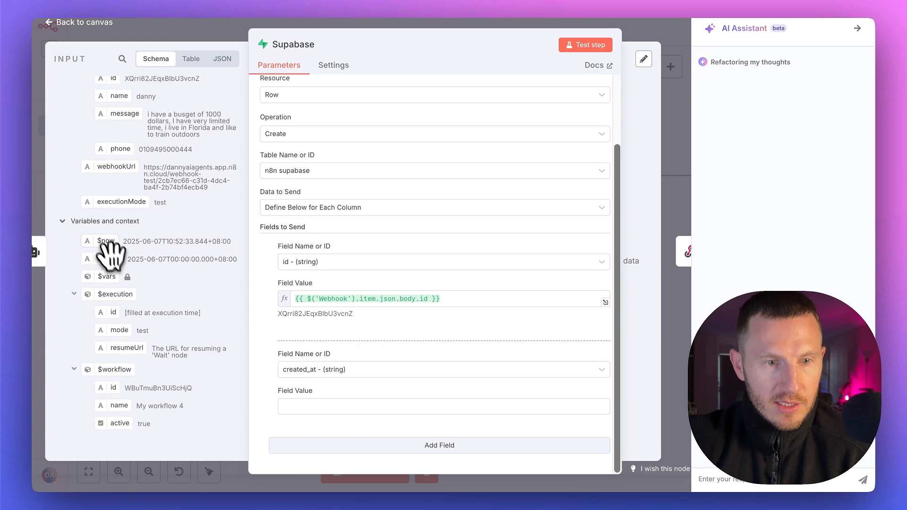
drag(93, 246, 154, 281)
drag(252, 353, 359, 407)
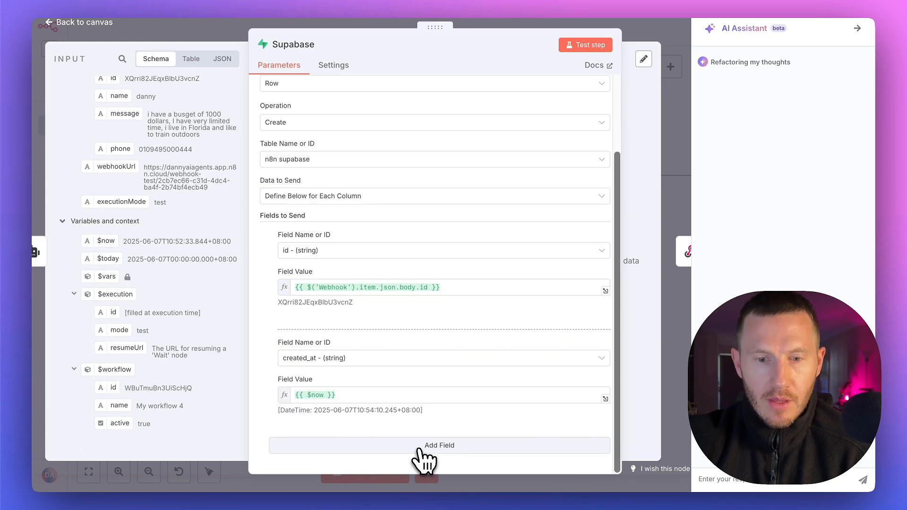
Add a user_message field to send and map it to the Webhook's body message value
click(425, 448)
scroll(416, 378, down, 3)
click(364, 369)
click(343, 436)
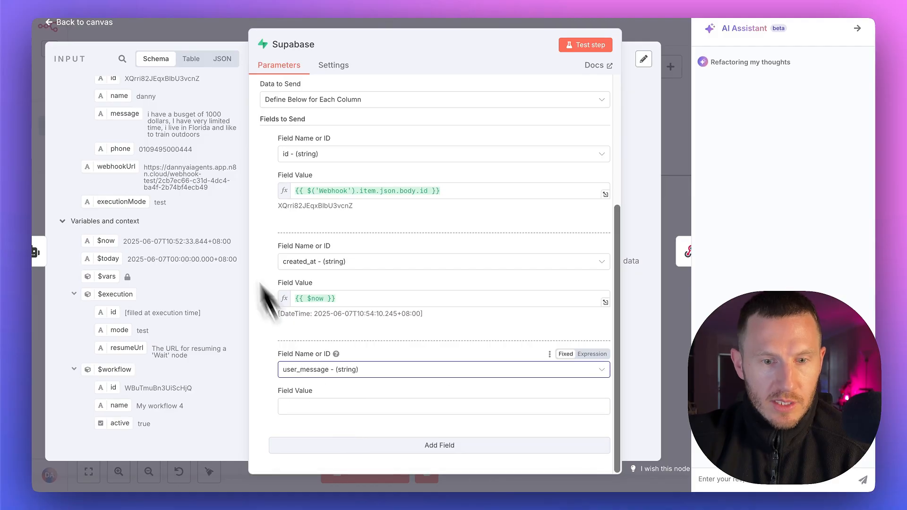
scroll(183, 178, up, 10)
scroll(89, 206, down, 8)
scroll(158, 224, down, 1)
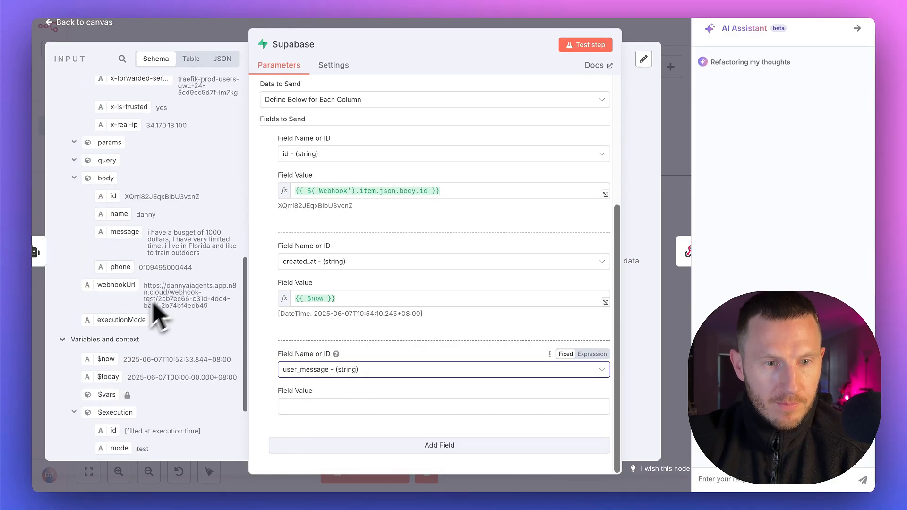
drag(124, 232, 349, 406)
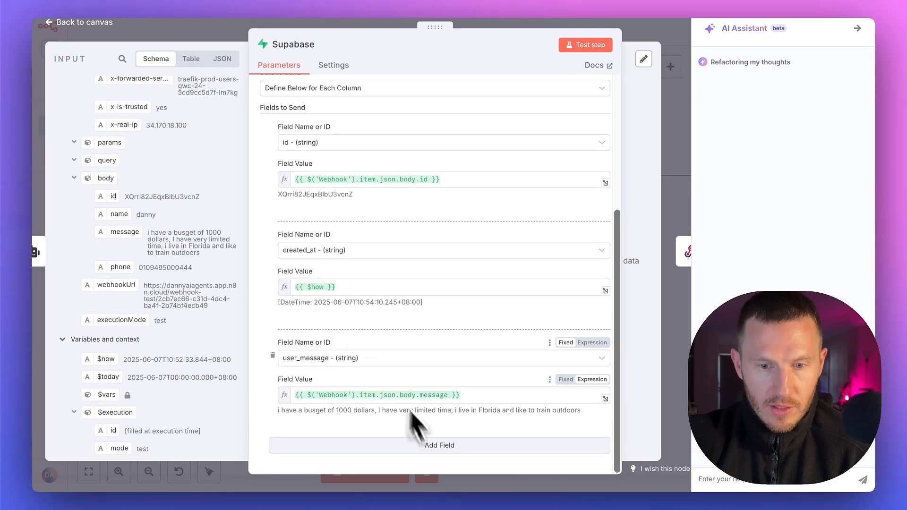
Add a sender_message field to send and map it to the AI Agent's output value
click(437, 446)
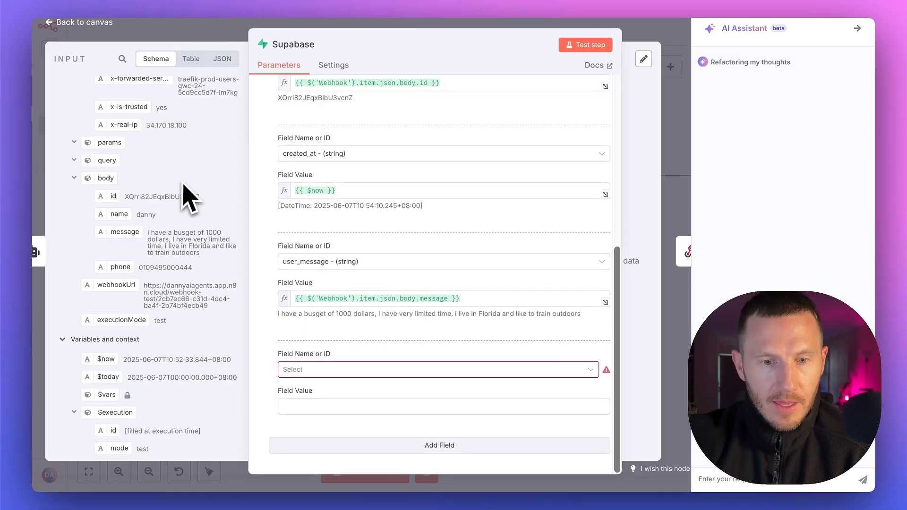
click(425, 369)
click(334, 468)
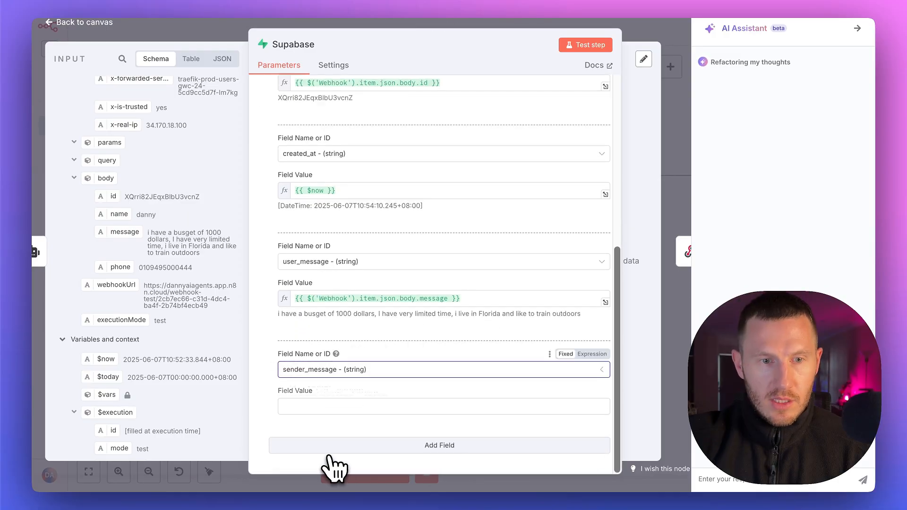
scroll(142, 186, up, 8)
drag(107, 104, 439, 406)
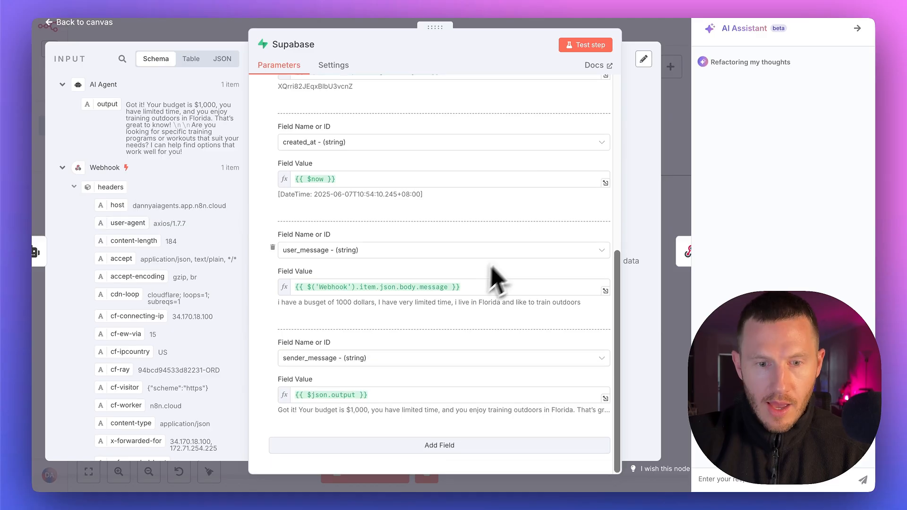
Run the Supabase node's test step, return to the canvas, and move the nodes after the AI Agent closer together
scroll(475, 280, up, 7)
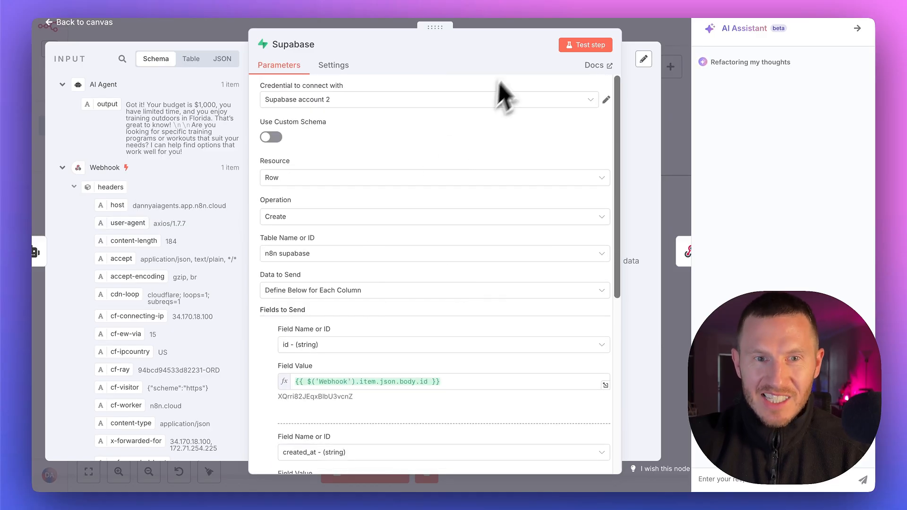
click(577, 45)
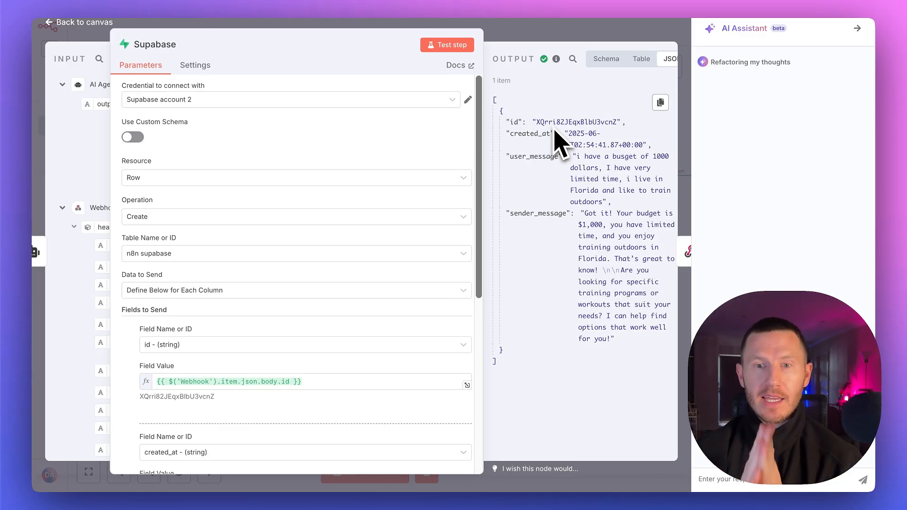
key(Escape)
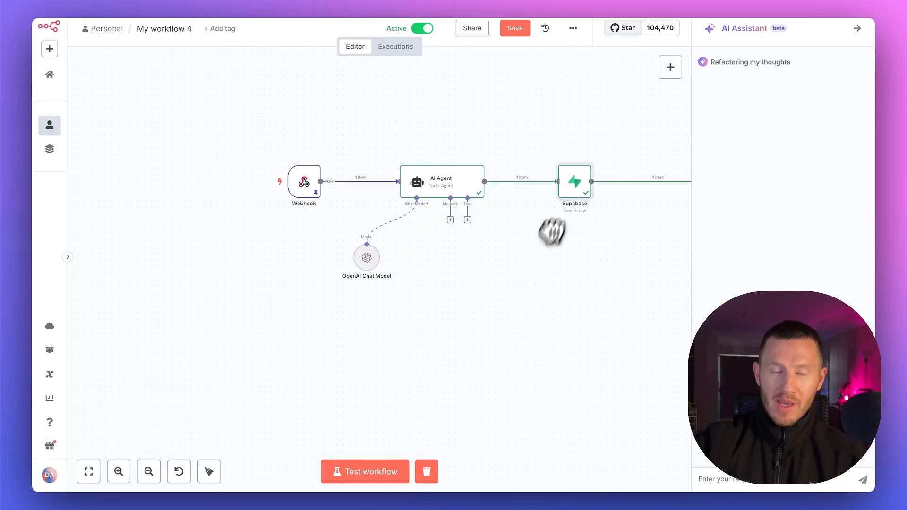
scroll(543, 246, right, 4)
drag(628, 186, 582, 186)
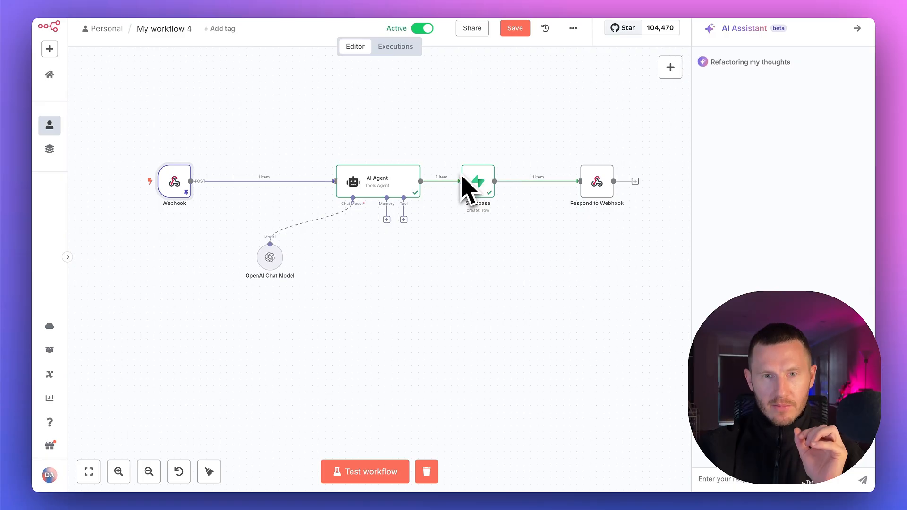
Insert a Supabase node with the Get many rows action between the Webhook and the AI Agent
click(294, 181)
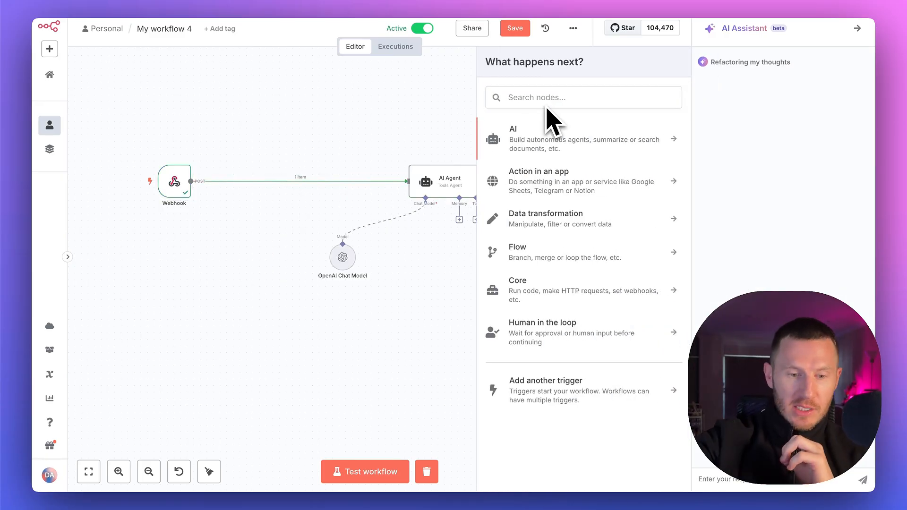
click(531, 97)
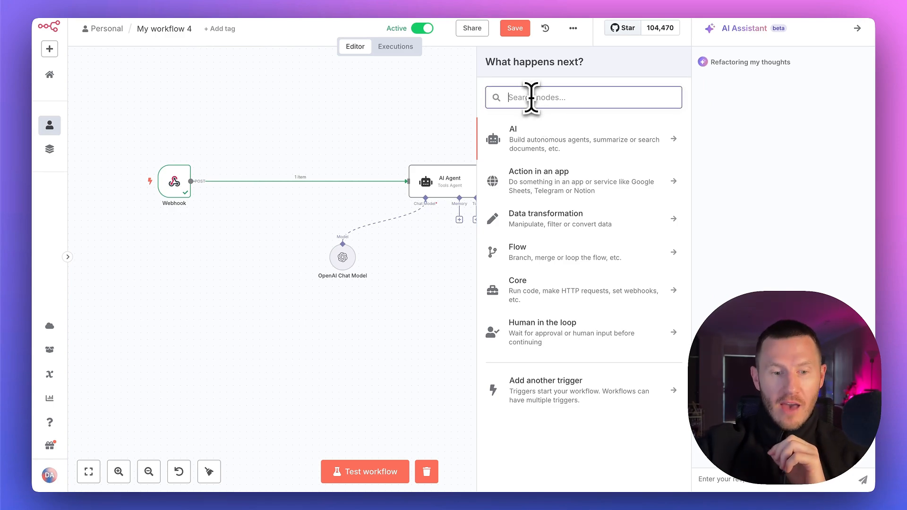
text(supa)
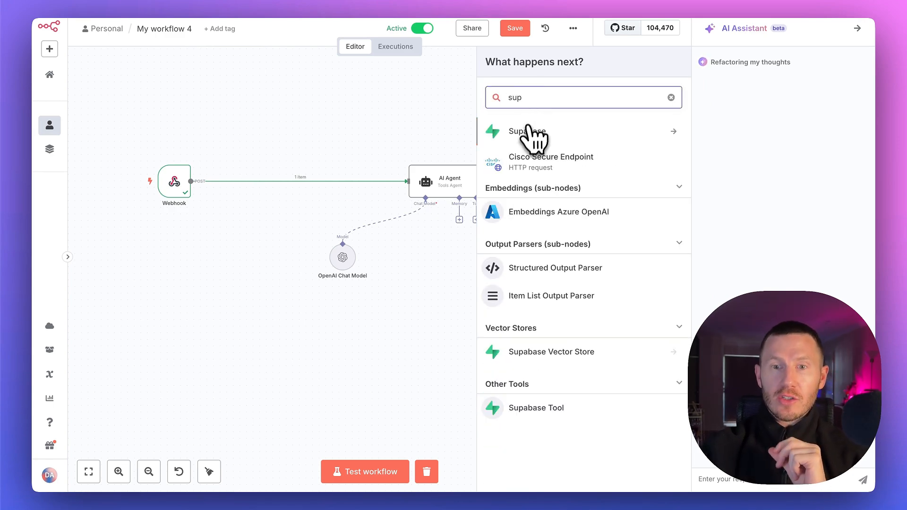
click(531, 133)
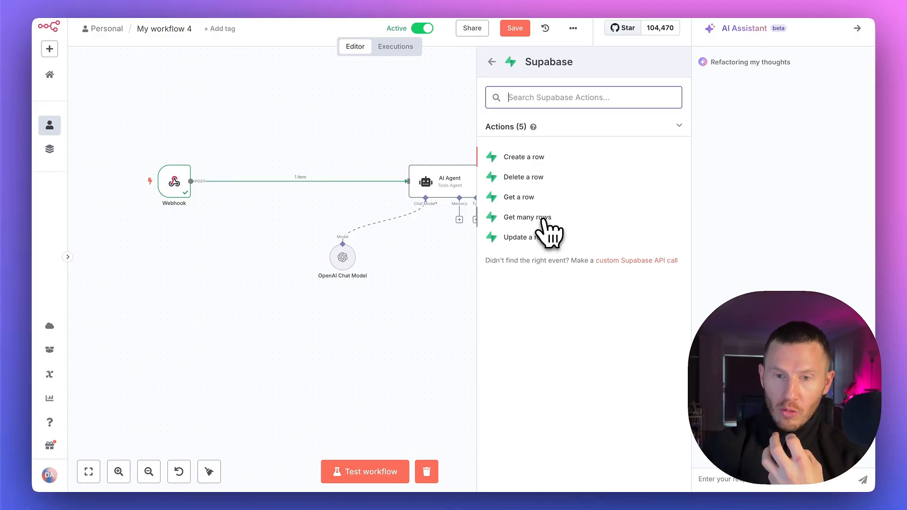
click(543, 218)
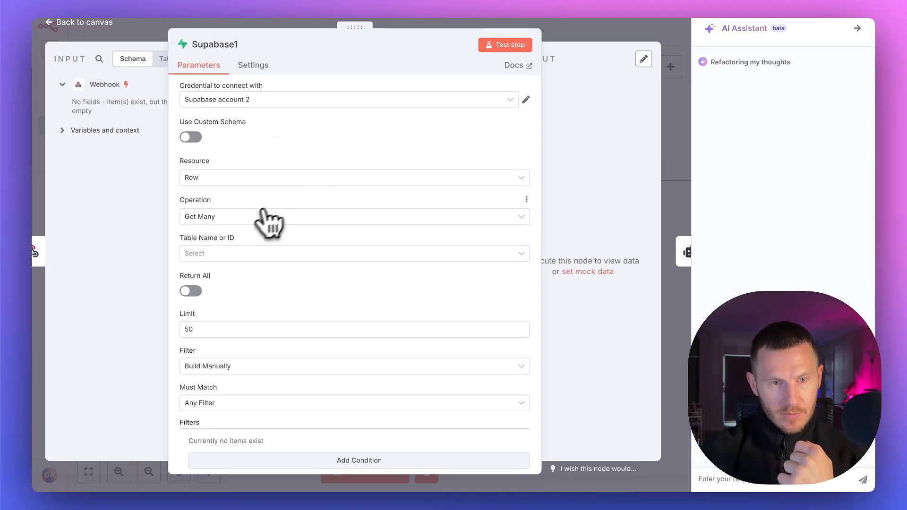
Set the Supabase node to return all rows of the n8n supabase table, matching Any Filter
click(259, 254)
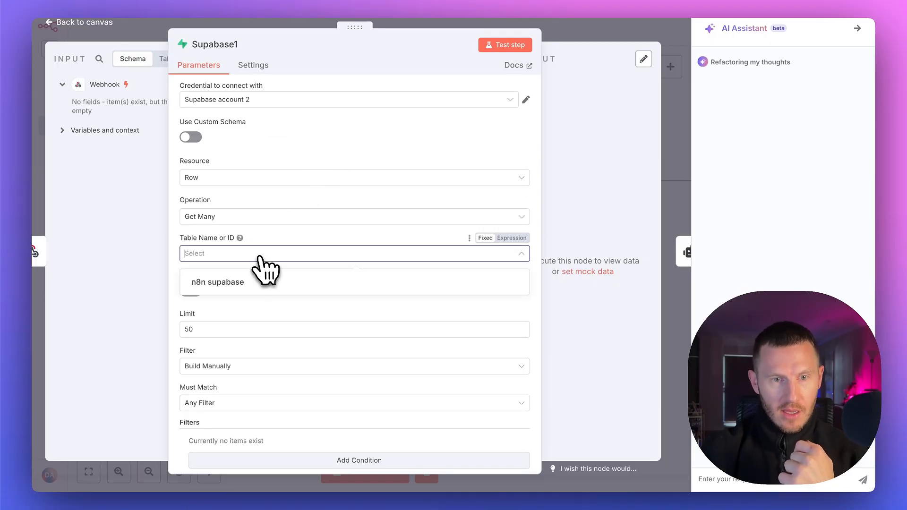
click(242, 283)
click(196, 293)
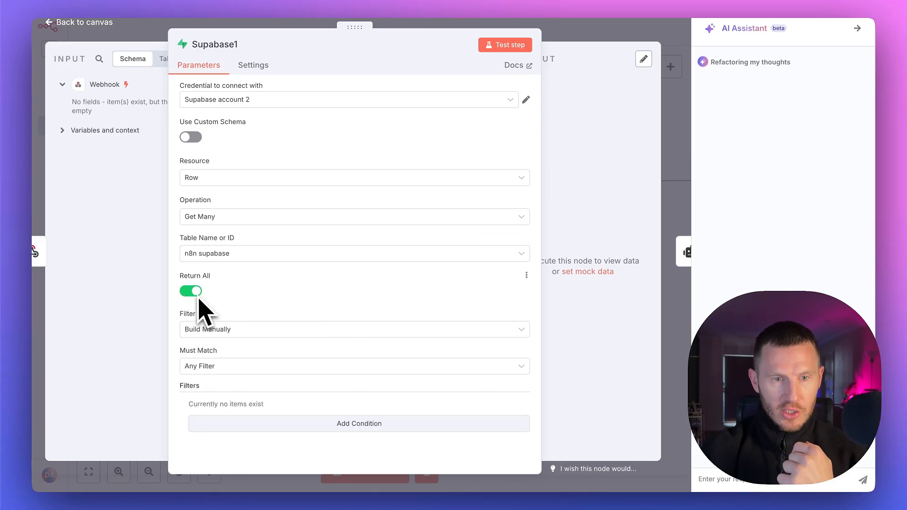
click(250, 368)
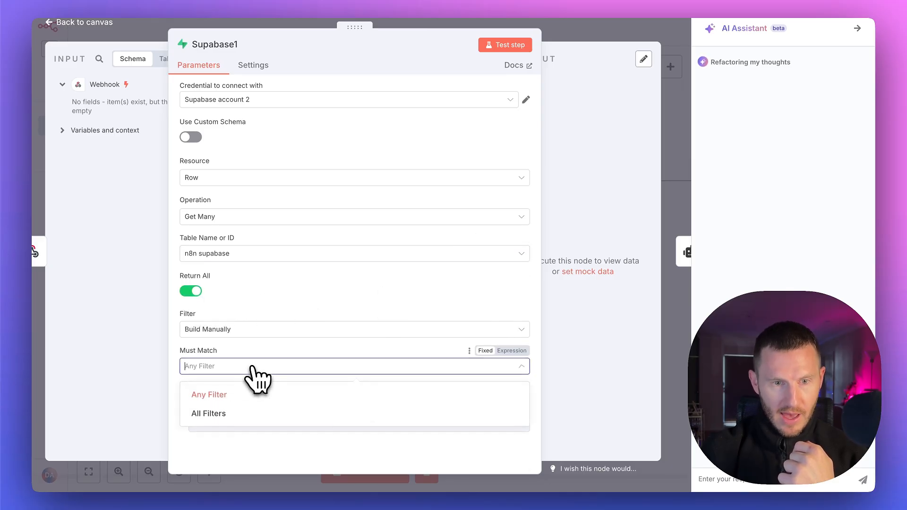
click(226, 395)
Add a filter condition to the Supabase node on the id field with the Equals operator
click(344, 425)
scroll(364, 378, down, 2)
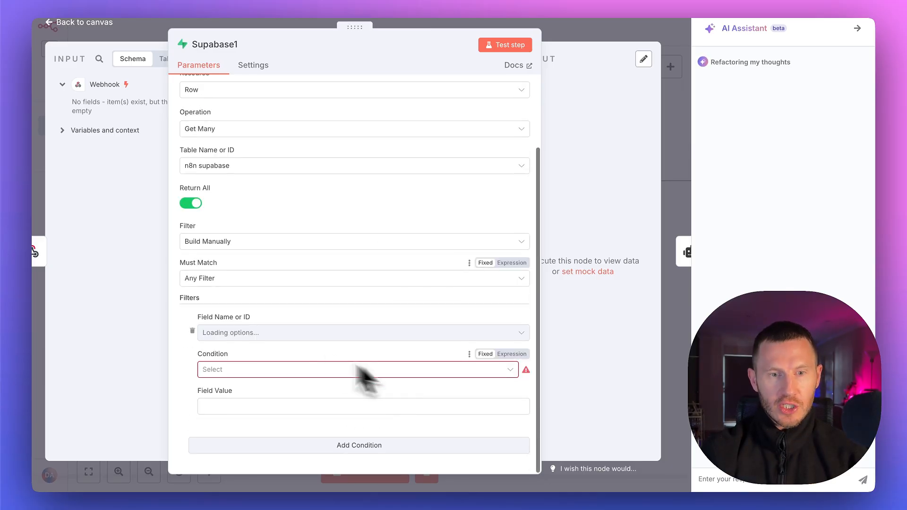
click(256, 333)
click(241, 357)
click(242, 370)
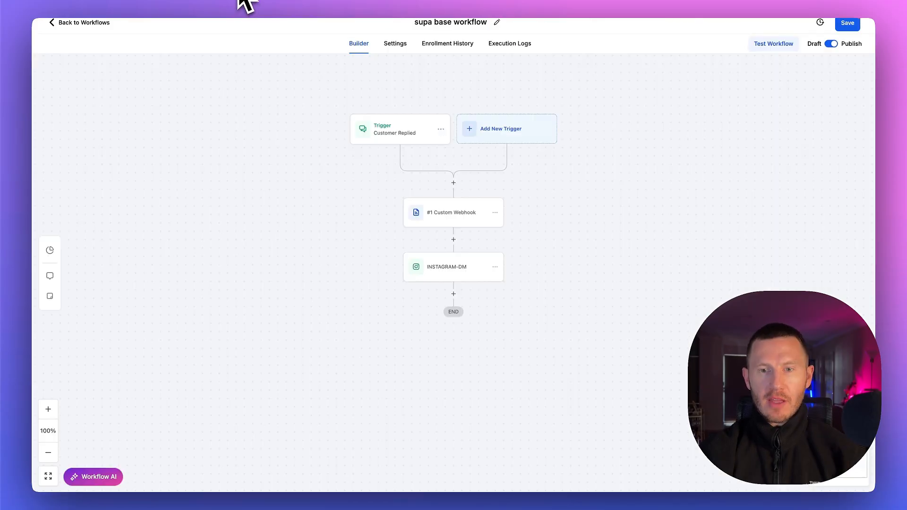
Trigger the Webhook from the CRM's supa base workflow and pin the data it outputs
click(470, 274)
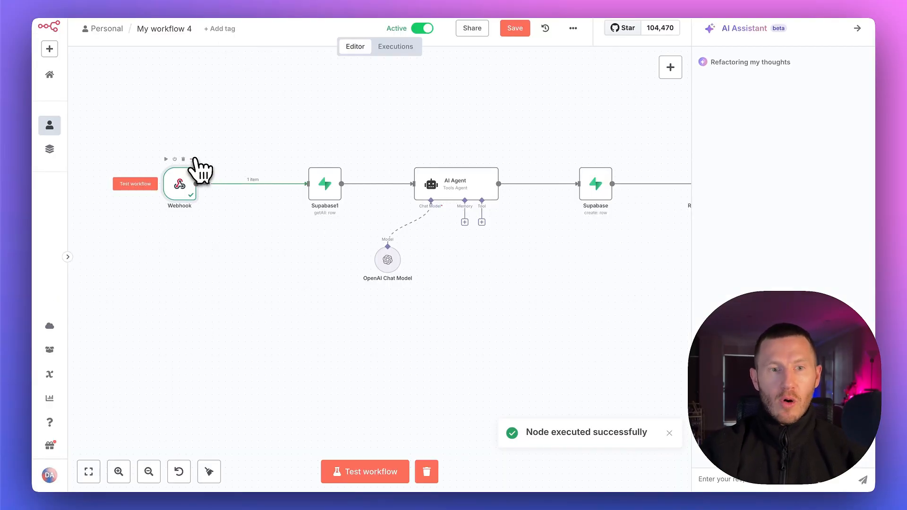
right_click(195, 163)
click(242, 180)
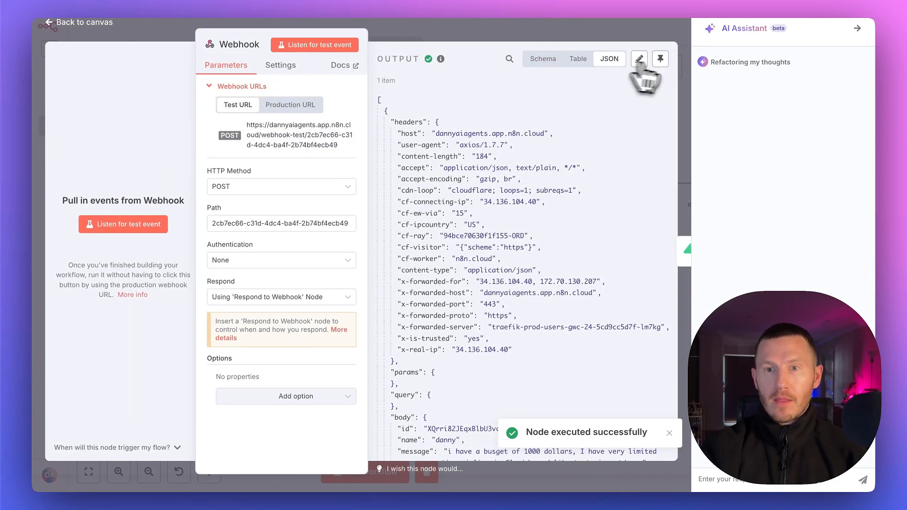
click(660, 58)
click(513, 35)
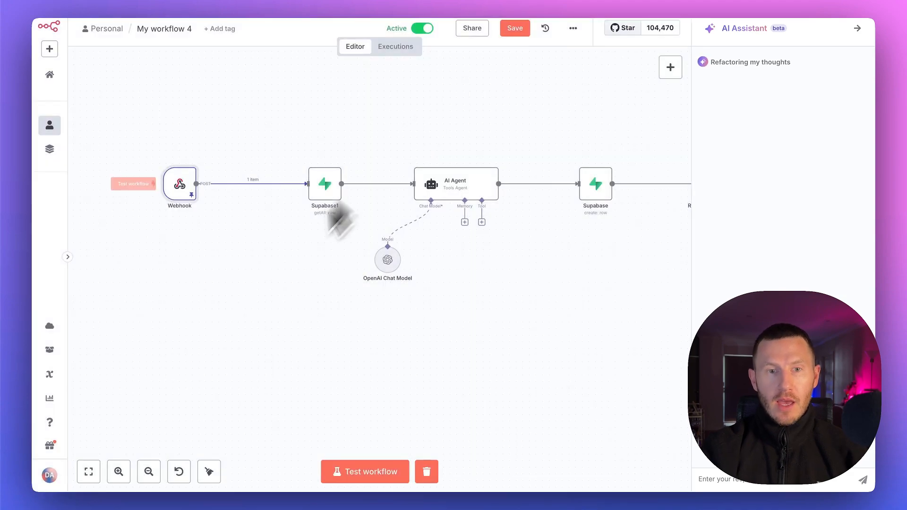
In the Supabase node after the Webhook, map the id filter's field value to the Webhook's body id
double_click(336, 186)
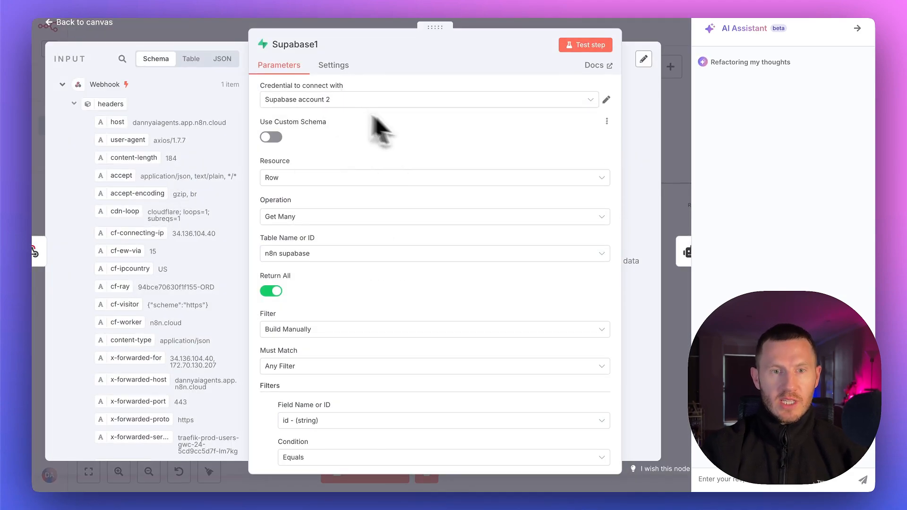
scroll(429, 362, down, 2)
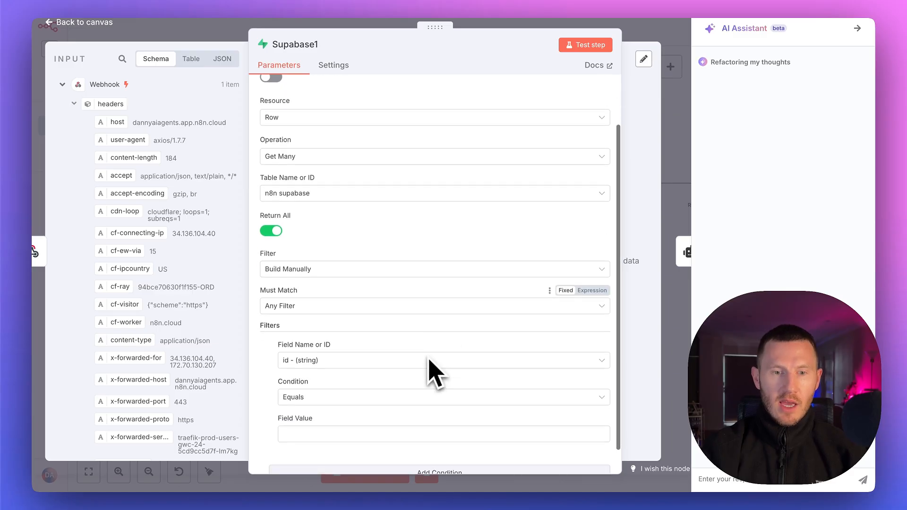
scroll(156, 283, down, 6)
drag(114, 278, 303, 404)
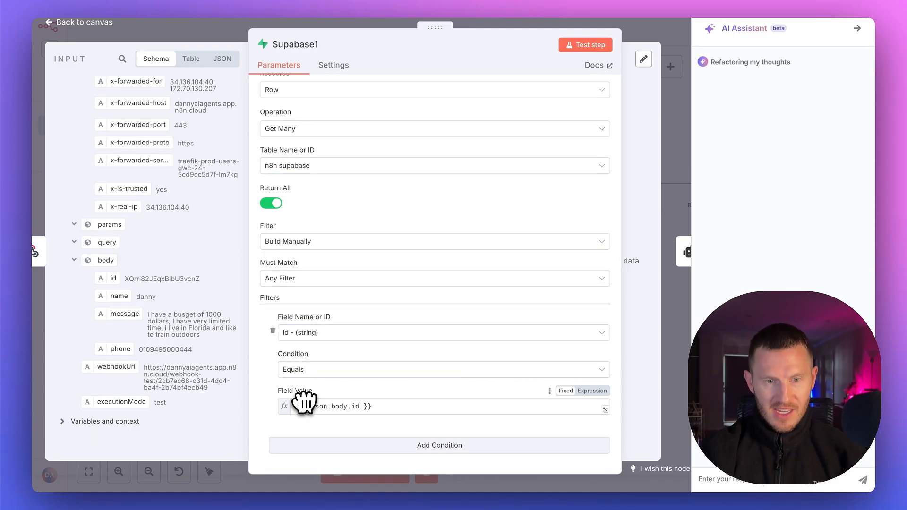
click(273, 388)
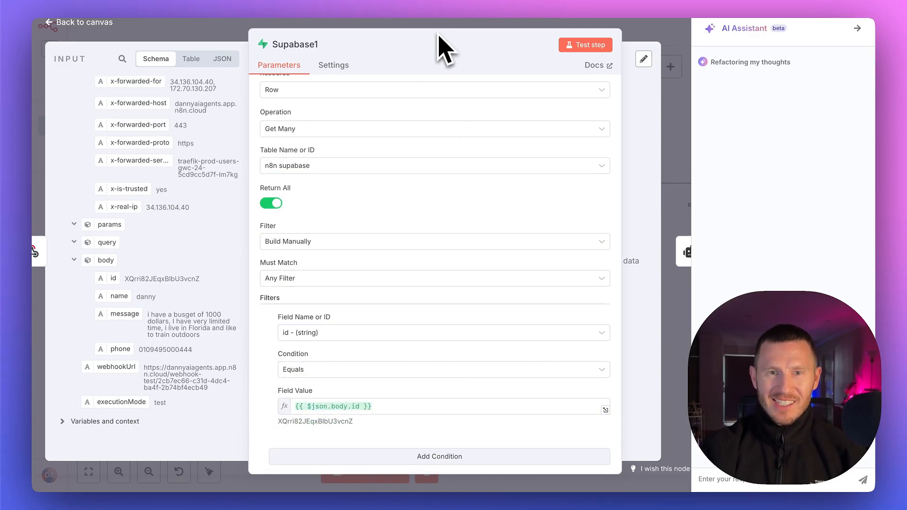
Run the Get Many Supabase node's test step, view its output, and return to the canvas
drag(425, 28, 377, 28)
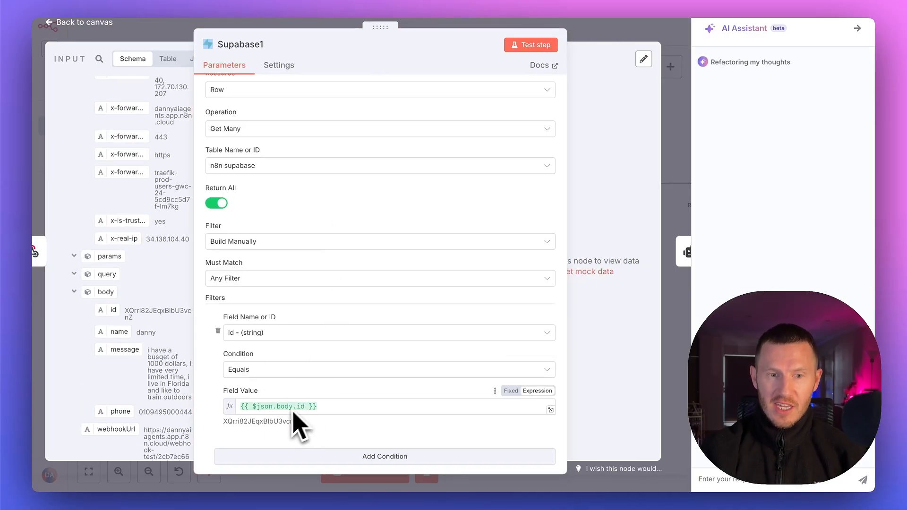
click(528, 45)
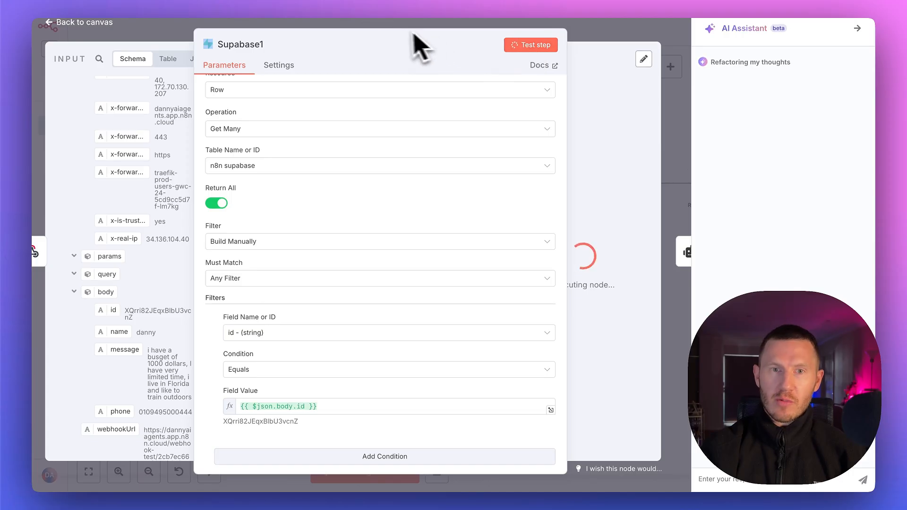
drag(384, 30, 189, 40)
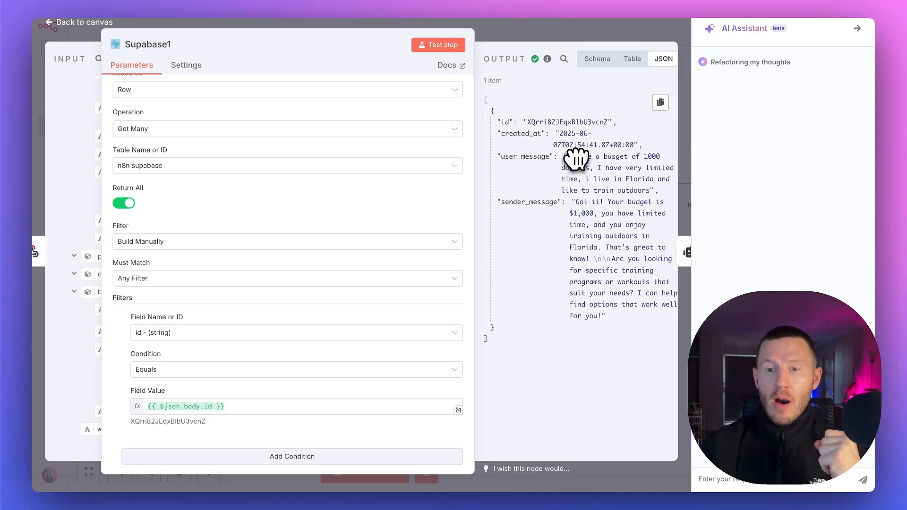
key(Escape)
Insert an Aggregate node between the Get Many Supabase node and the AI Agent
click(429, 184)
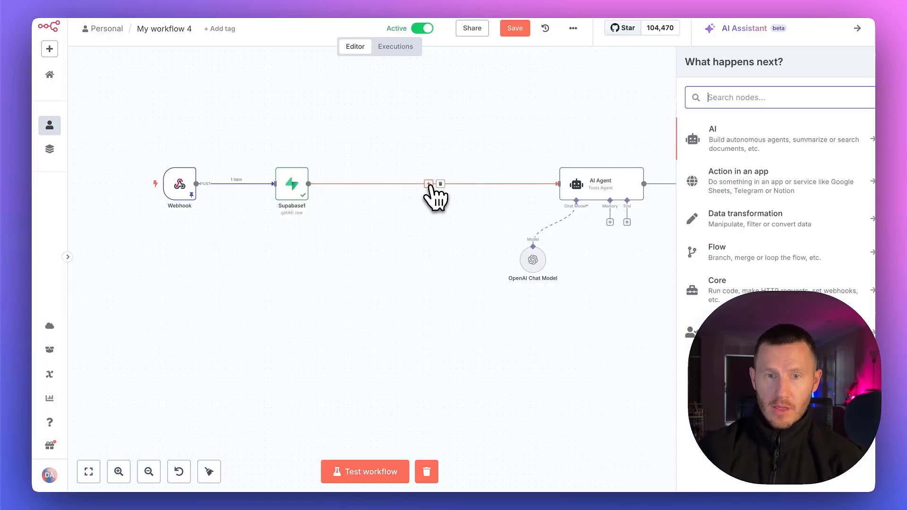
text(aggr)
key(Return)
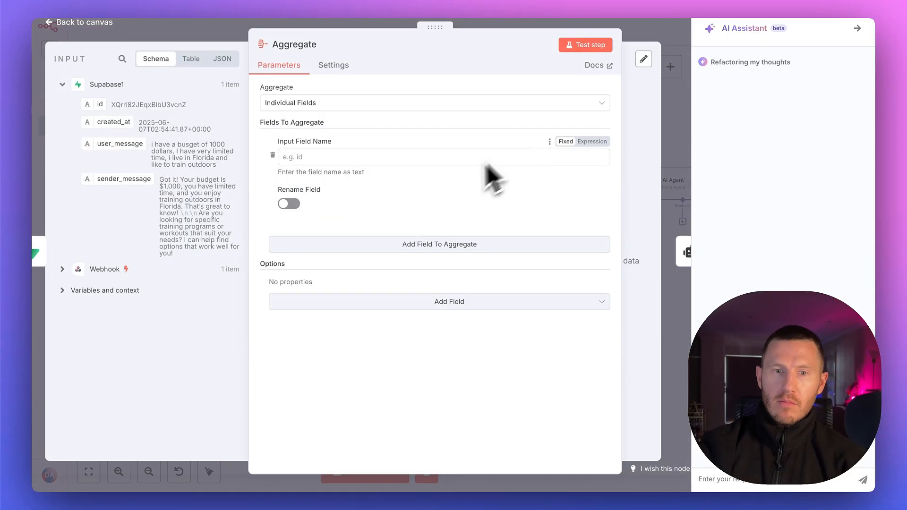
Aggregate All Item Data (Into a Single List), including only the specified fields id, created_at, user_message
click(321, 103)
click(312, 151)
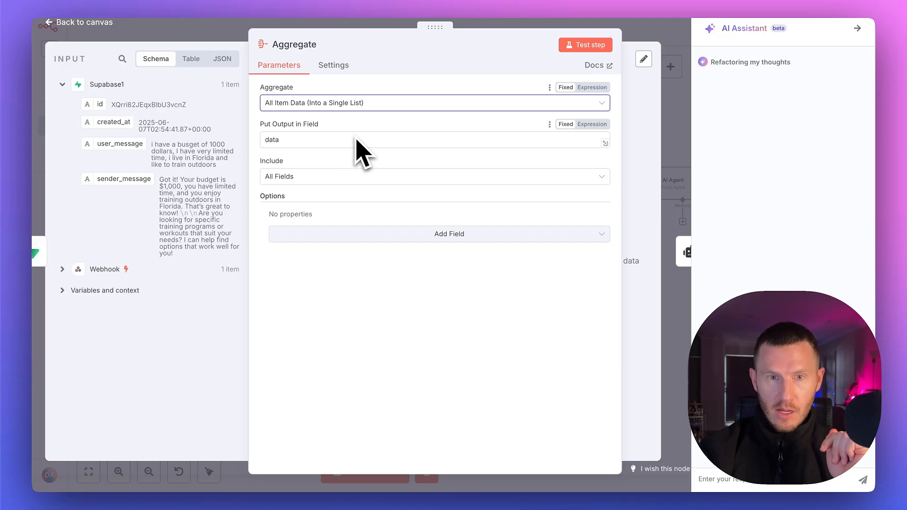
click(317, 181)
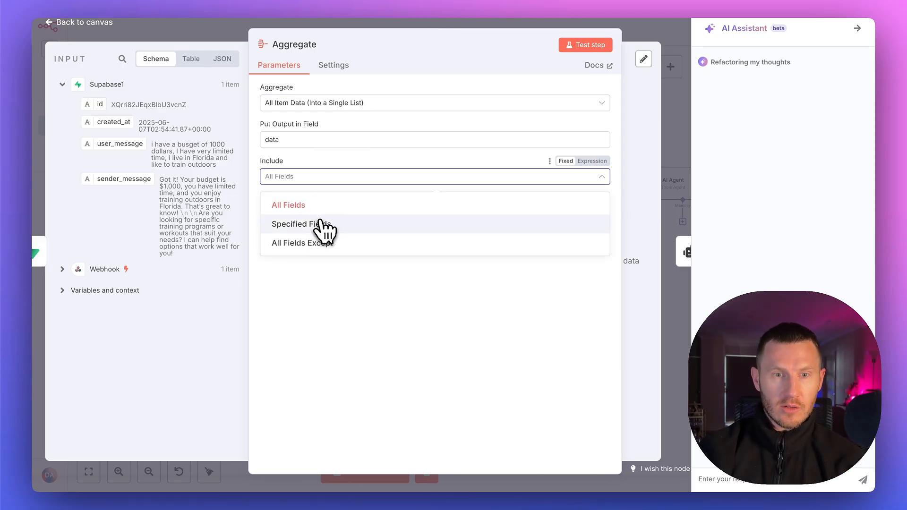
click(318, 224)
click(327, 213)
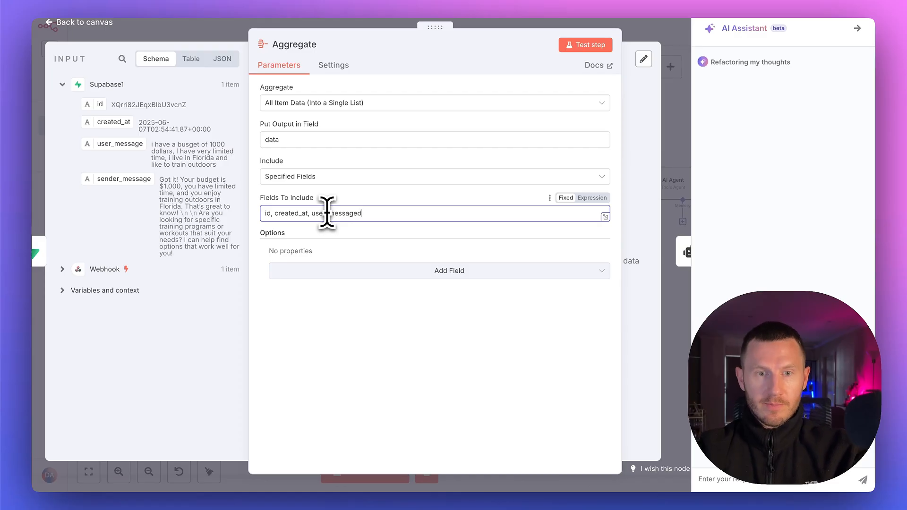
key(BackSpace)
Run the Aggregate node's test step, view its output, and return to the canvas
drag(435, 27, 192, 31)
click(480, 46)
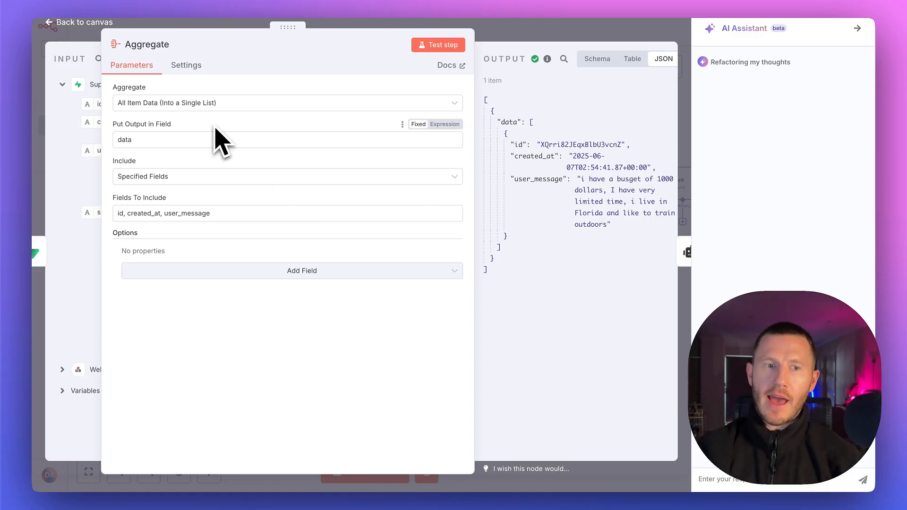
click(514, 31)
click(515, 31)
Open the AI Agent node and map its user message prompt to the Webhook's body message value
click(561, 176)
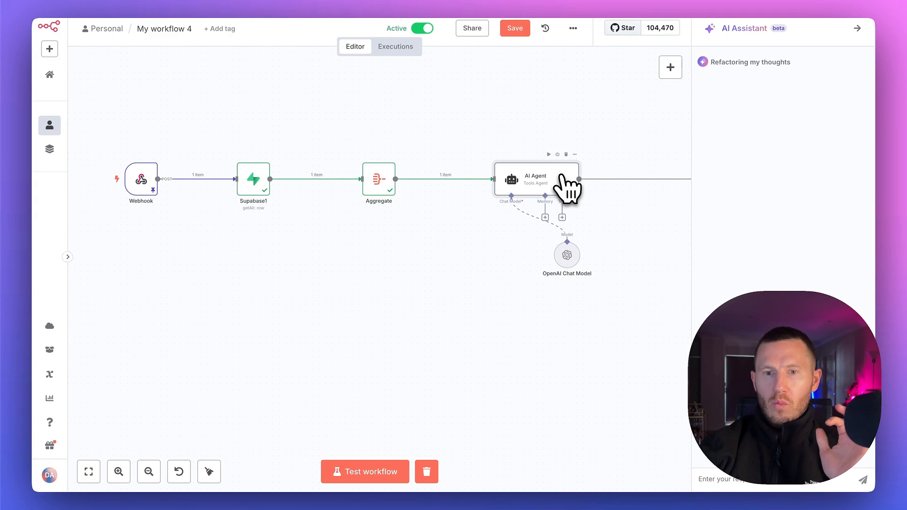
double_click(562, 177)
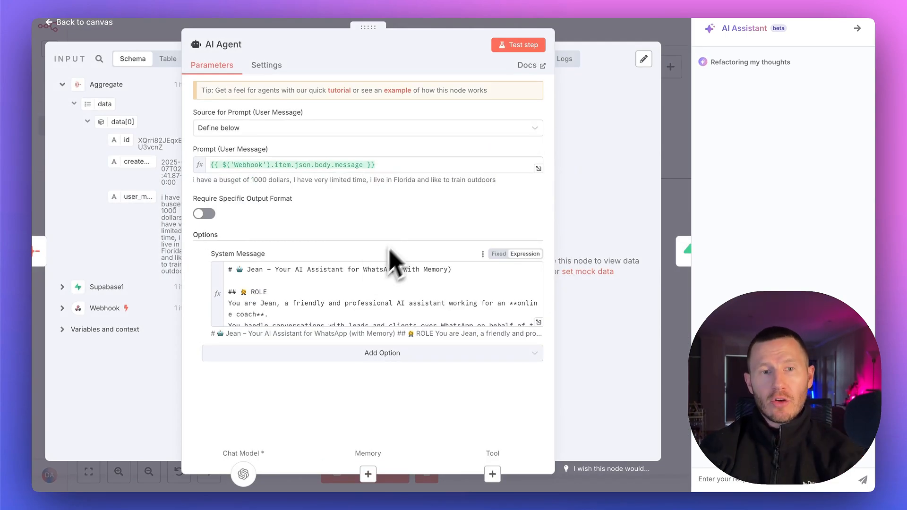
click(66, 309)
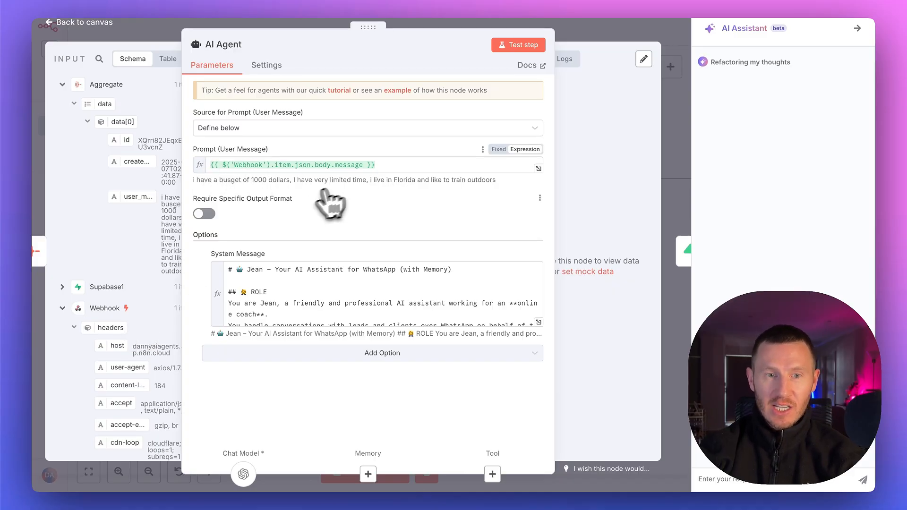
scroll(148, 340, down, 10)
drag(370, 27, 429, 24)
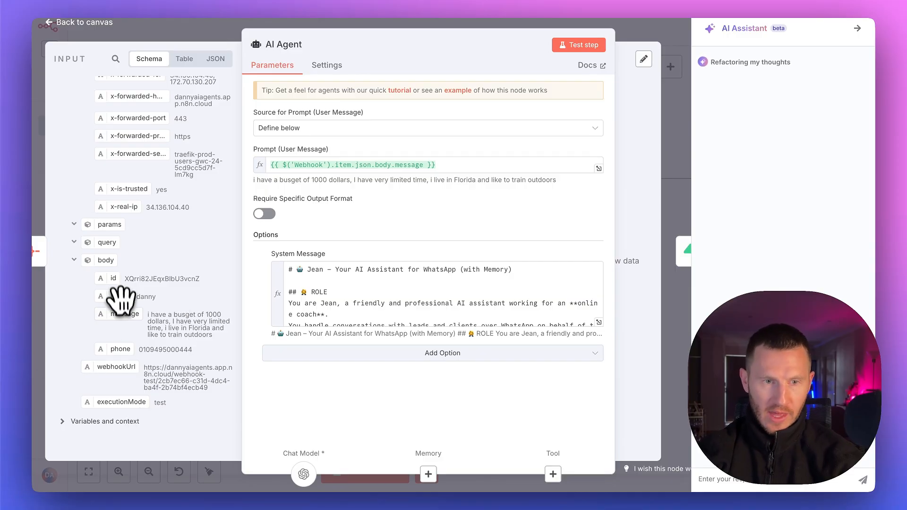
drag(119, 314, 322, 169)
drag(319, 167, 319, 167)
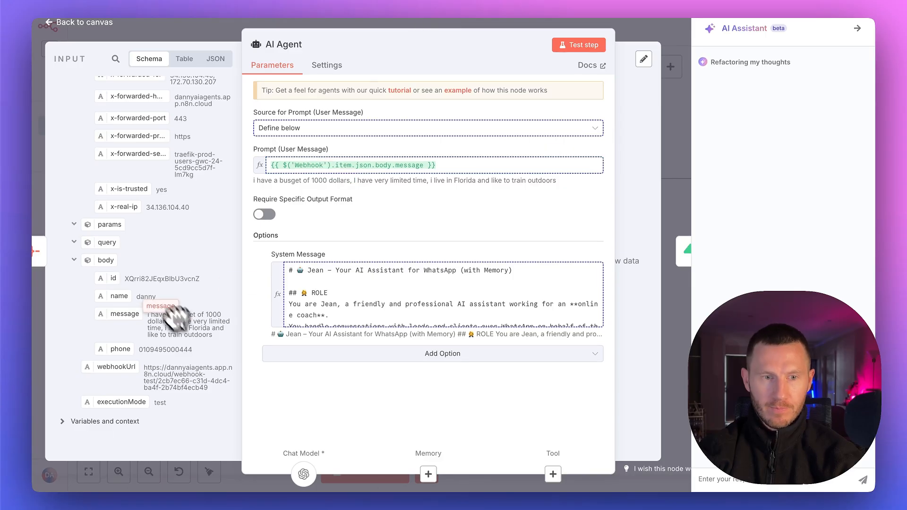
Expand the AI Agent's System Message and replace the expression under Memories with the Aggregate node's data field
click(598, 322)
scroll(364, 314, down, 6)
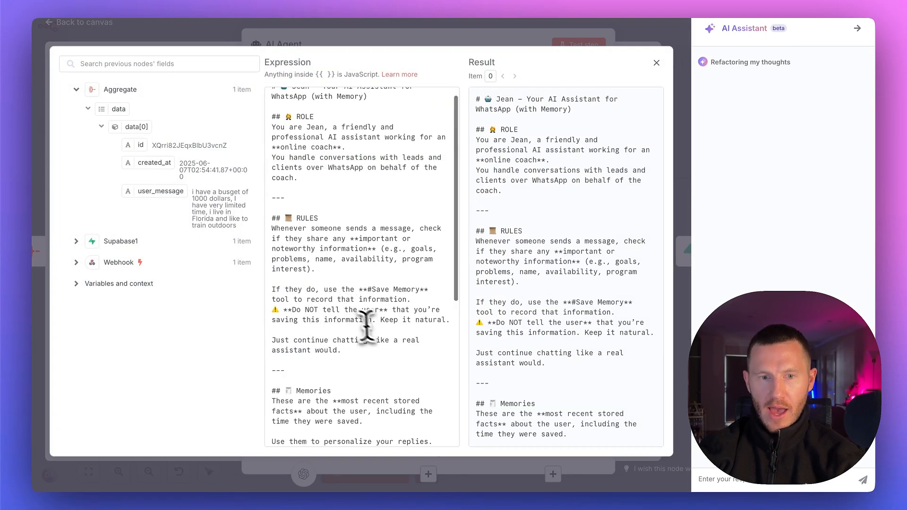
scroll(362, 149, up, 3)
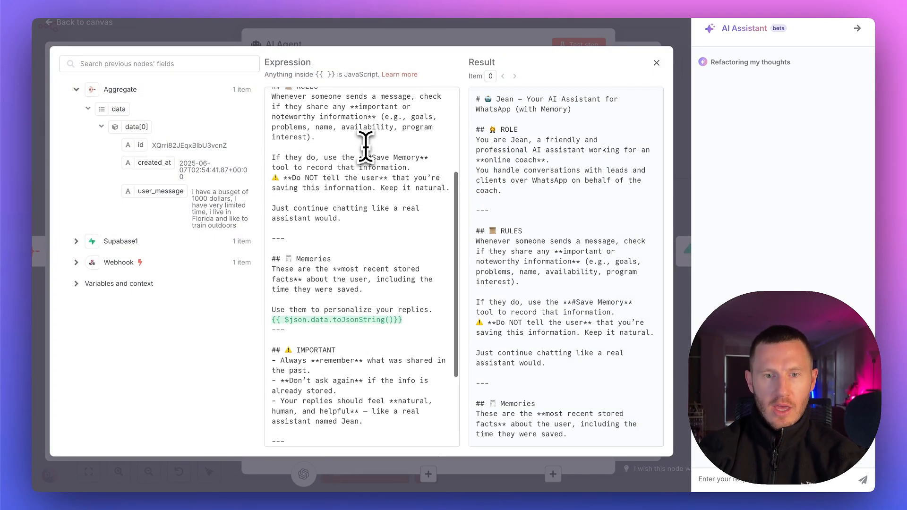
click(396, 321)
drag(396, 320, 271, 321)
key(BackSpace)
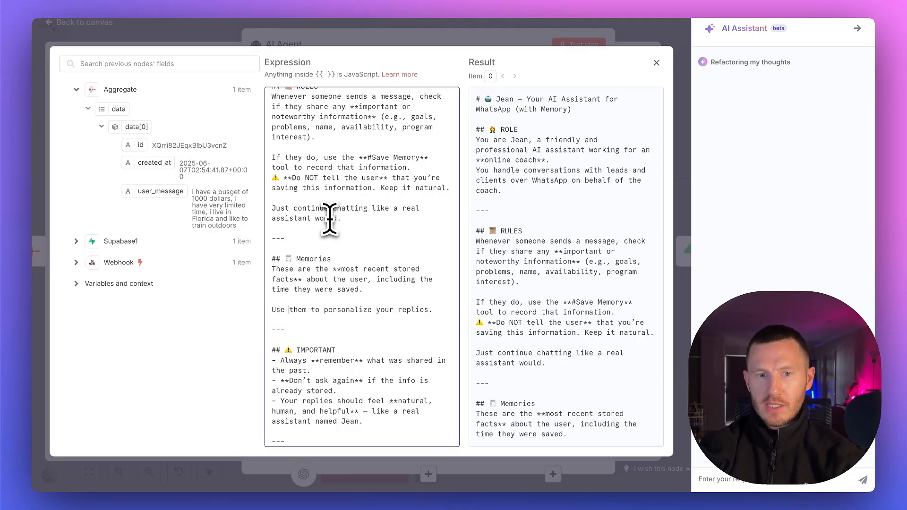
drag(119, 109, 282, 320)
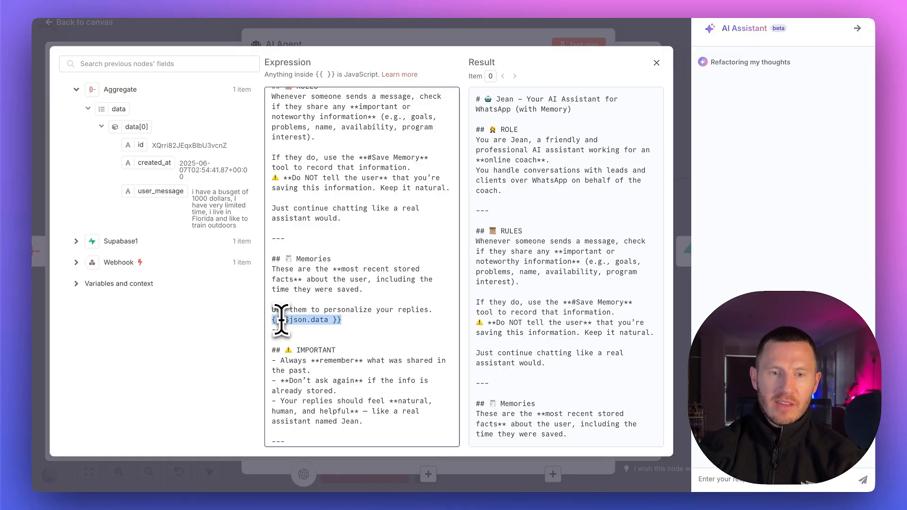
Append toJsonString() to the Memories expression so it reads {{ $json.data.toJsonString() }}, check the rendered memory, and close the expression editor
scroll(577, 324, down, 5)
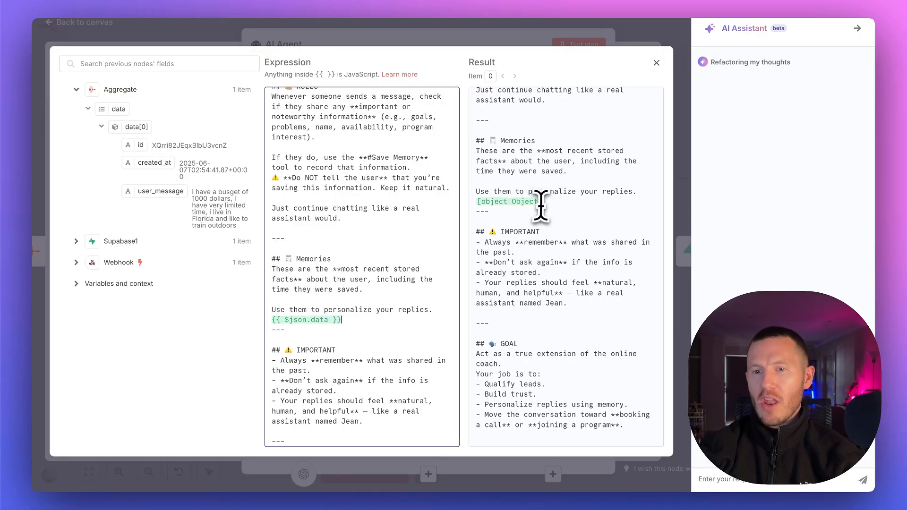
drag(477, 90, 484, 211)
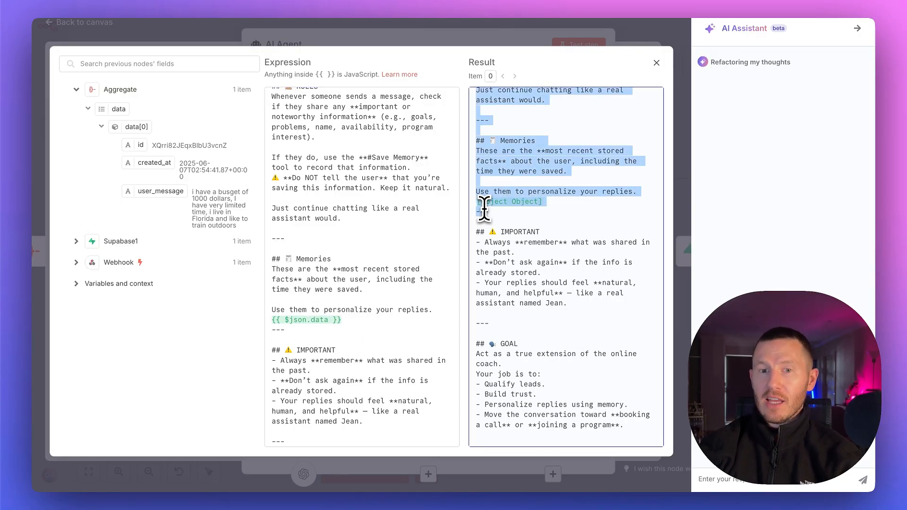
click(583, 221)
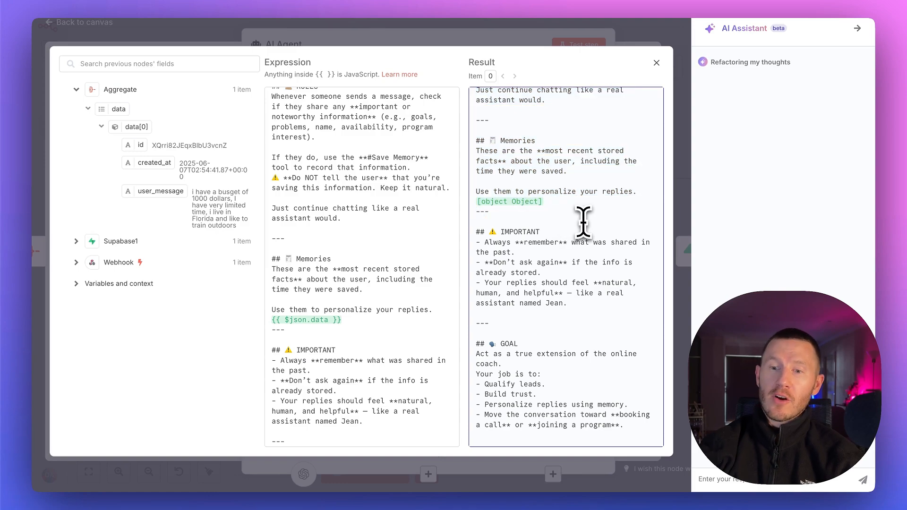
click(331, 320)
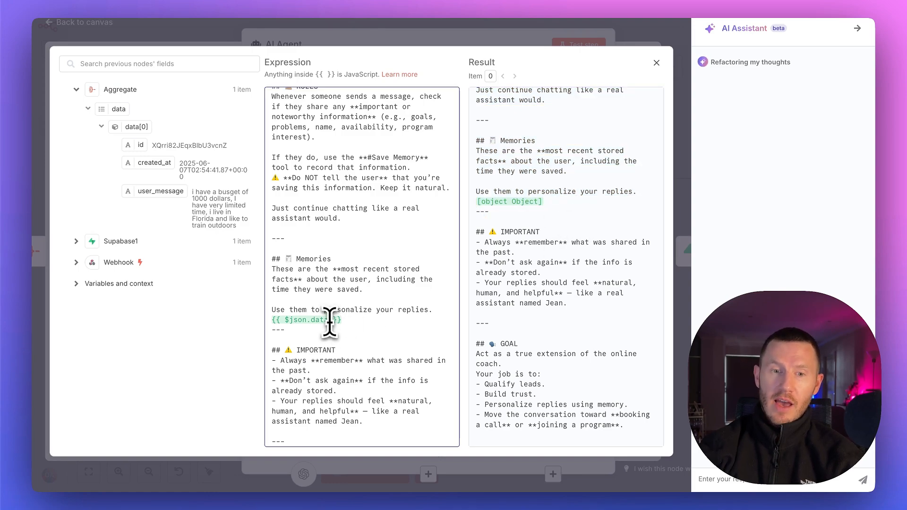
text(.)
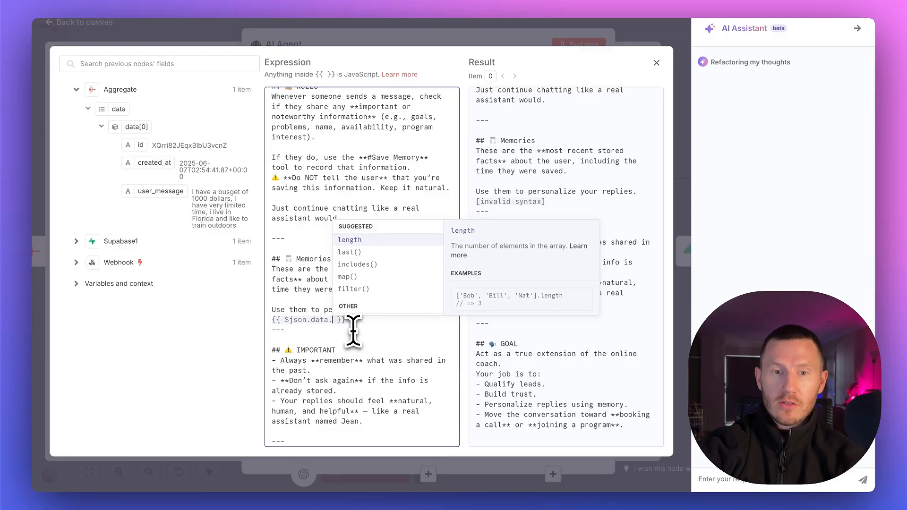
text(t)
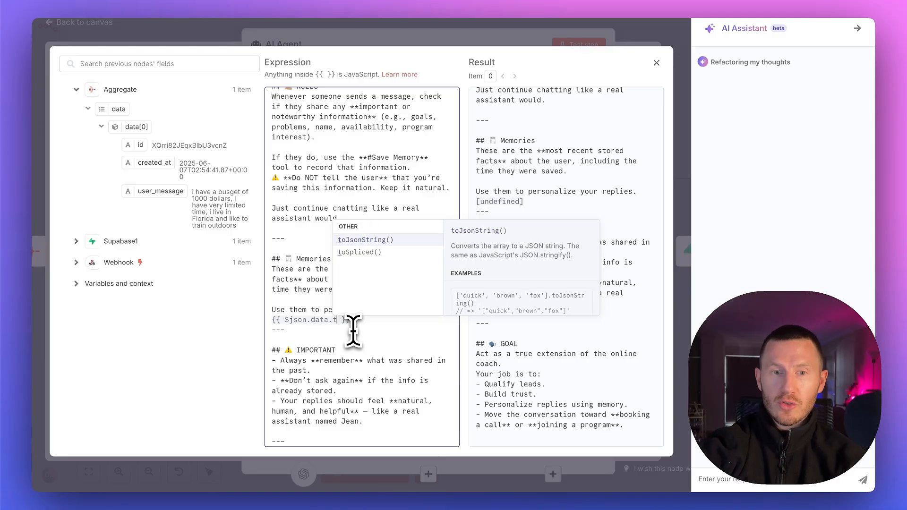
click(373, 241)
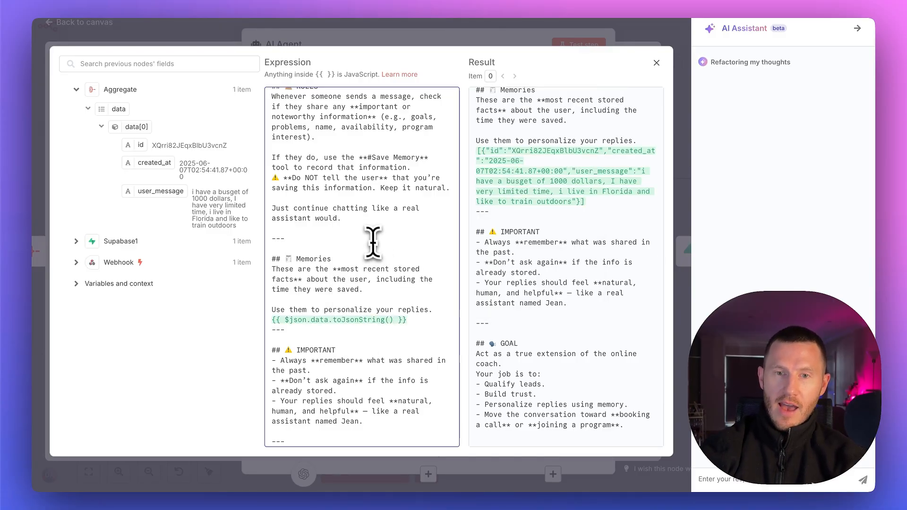
drag(589, 214, 527, 207)
click(527, 207)
drag(481, 155, 590, 201)
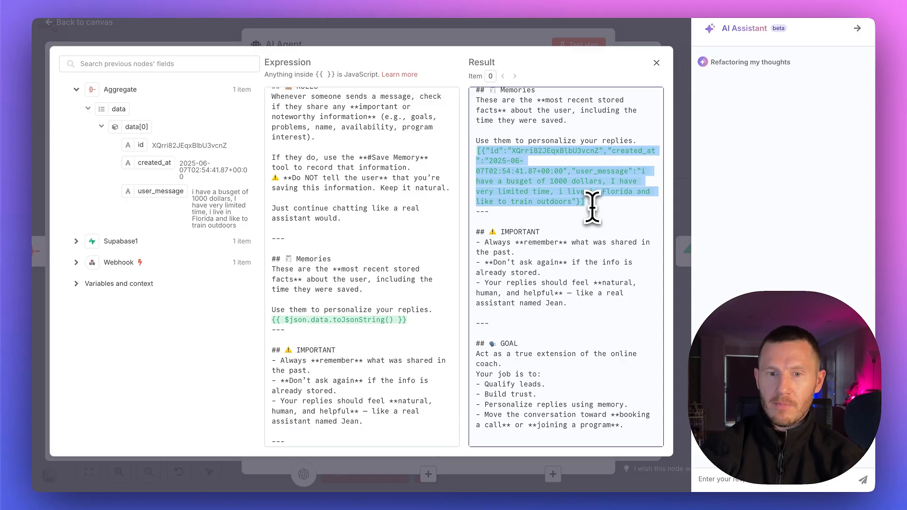
click(587, 263)
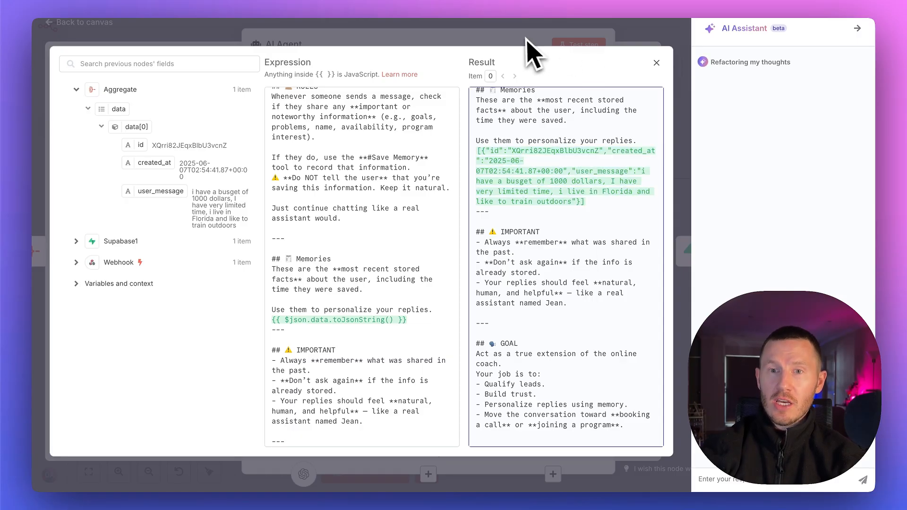
click(656, 64)
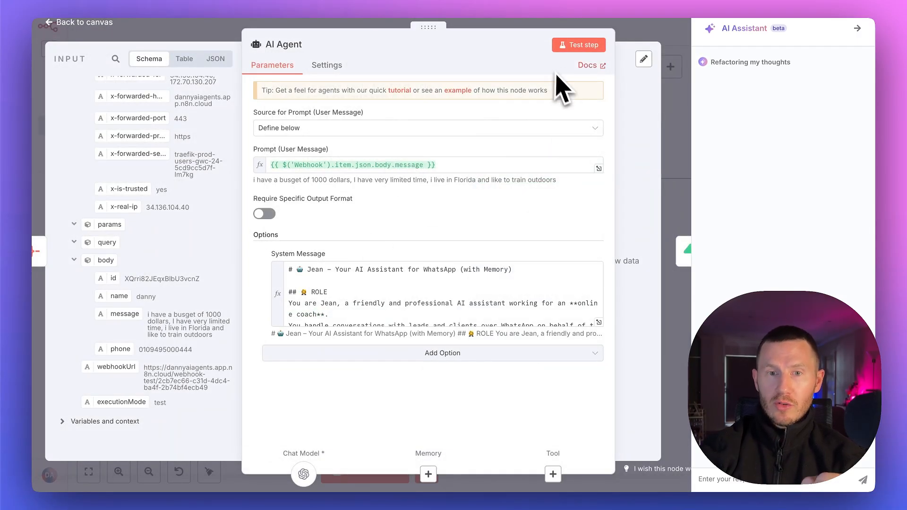
Run the AI Agent node's test step, read the generated reply, and return to the canvas
click(574, 45)
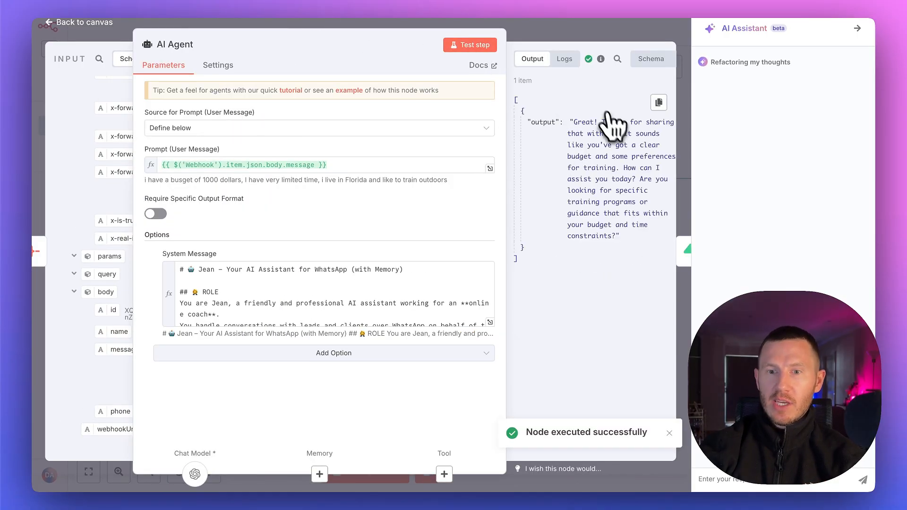
drag(618, 232, 658, 237)
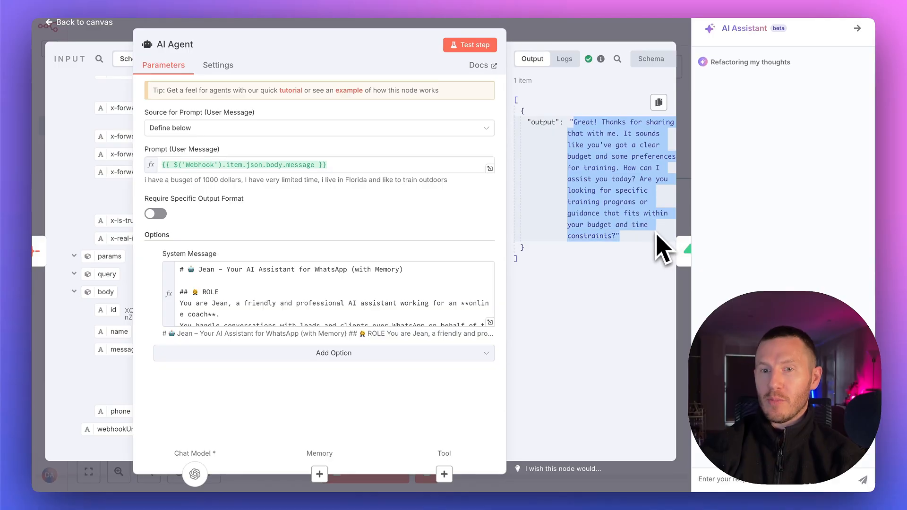
click(532, 28)
scroll(642, 189, right, 3)
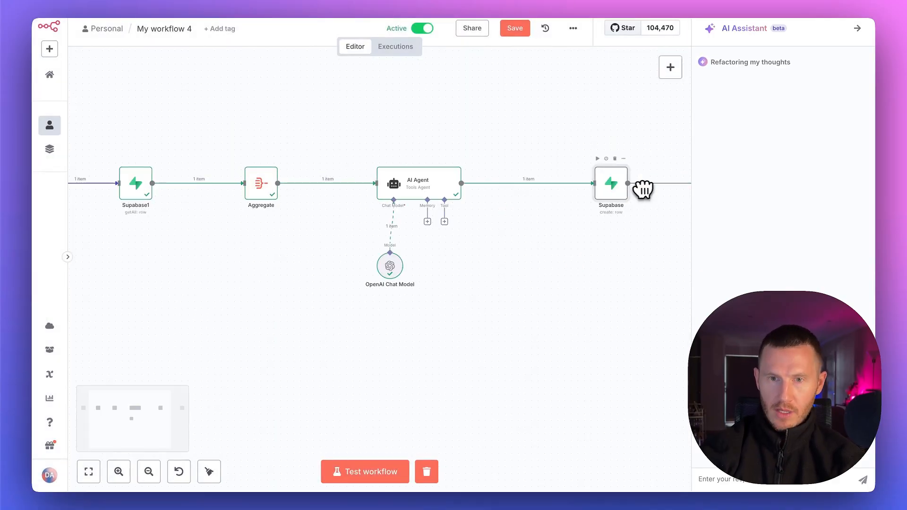
Switch to the CRM workflow, set the webhook body's message to "i want to lose weight", and send a test request
scroll(541, 187, down, 5)
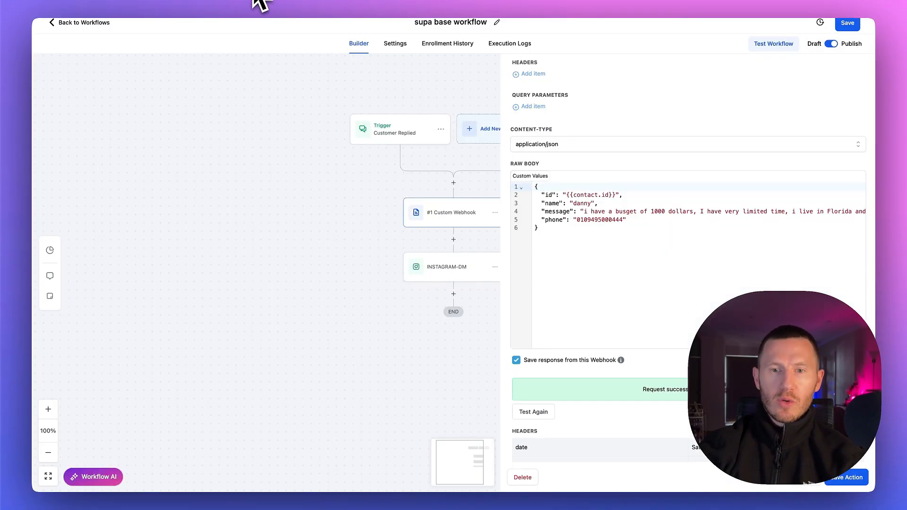
scroll(613, 247, right, 5)
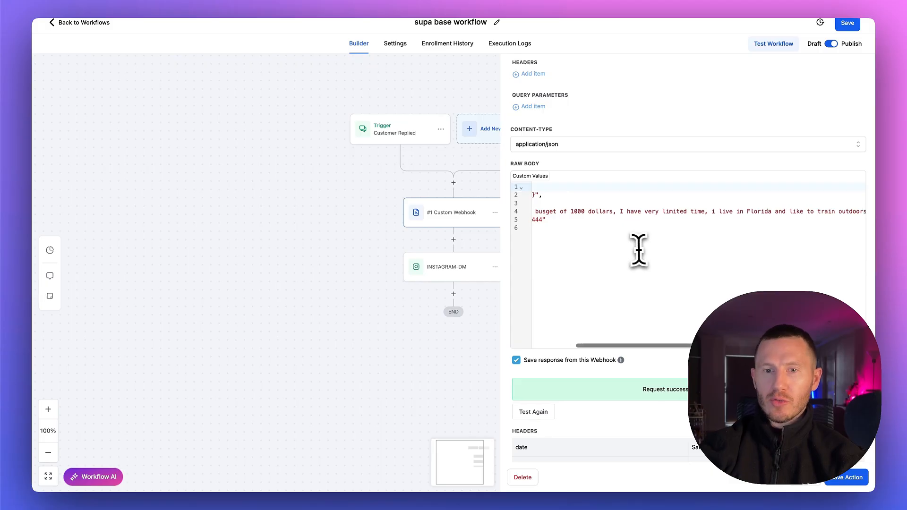
scroll(636, 248, left, 5)
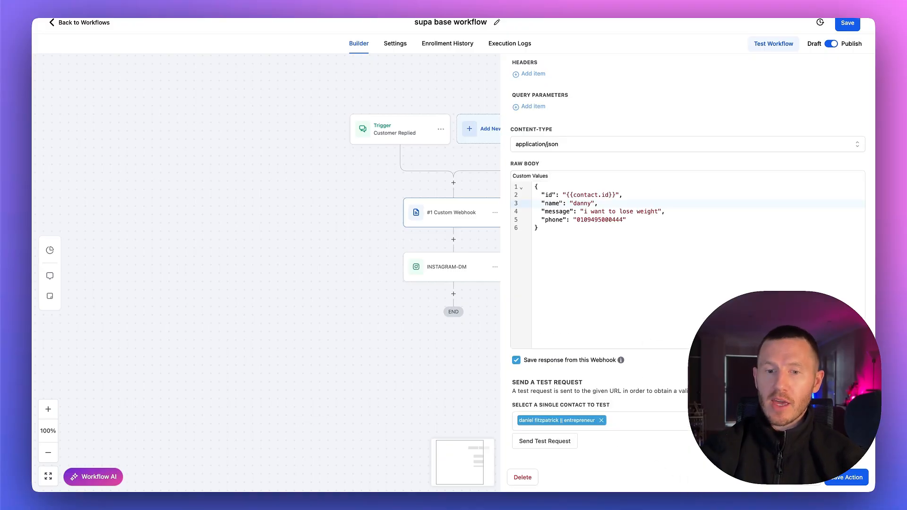
click(563, 442)
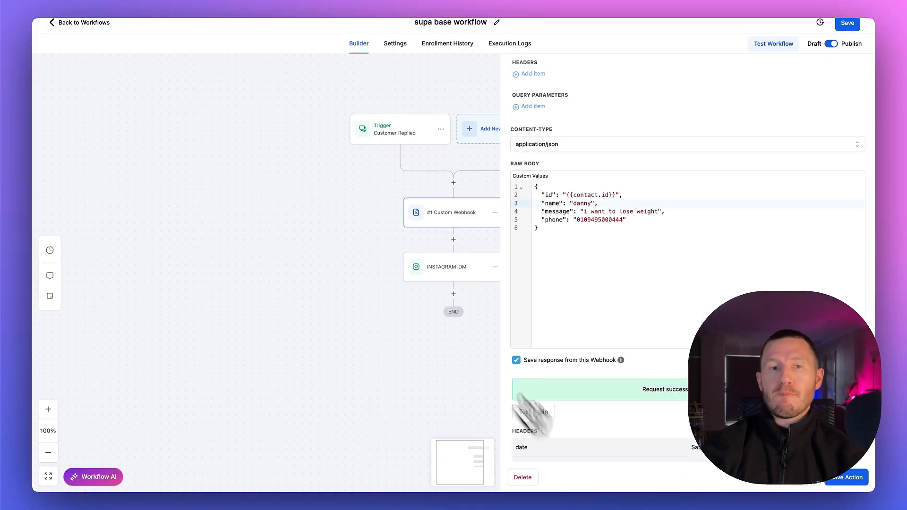
Return to the n8n workflow and execute the nodes in order from Supabase1 through Respond to Webhook
click(161, 1)
click(505, 31)
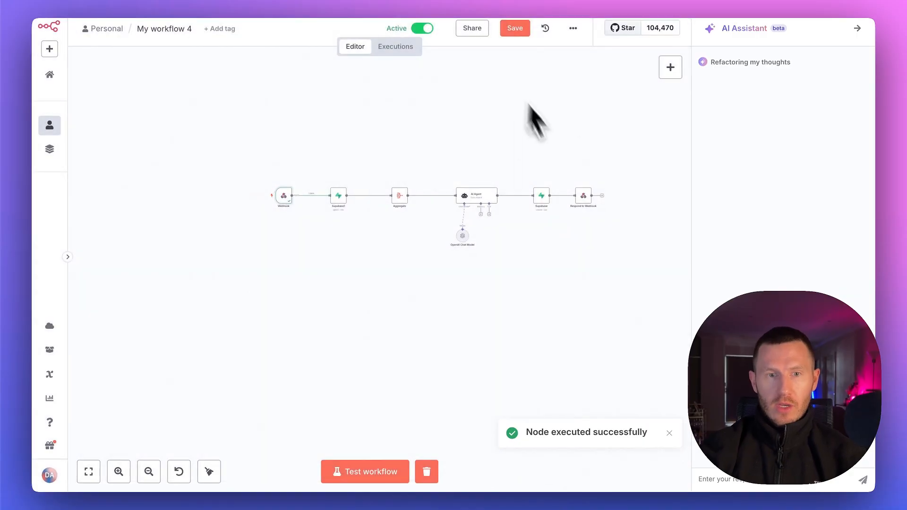
double_click(338, 193)
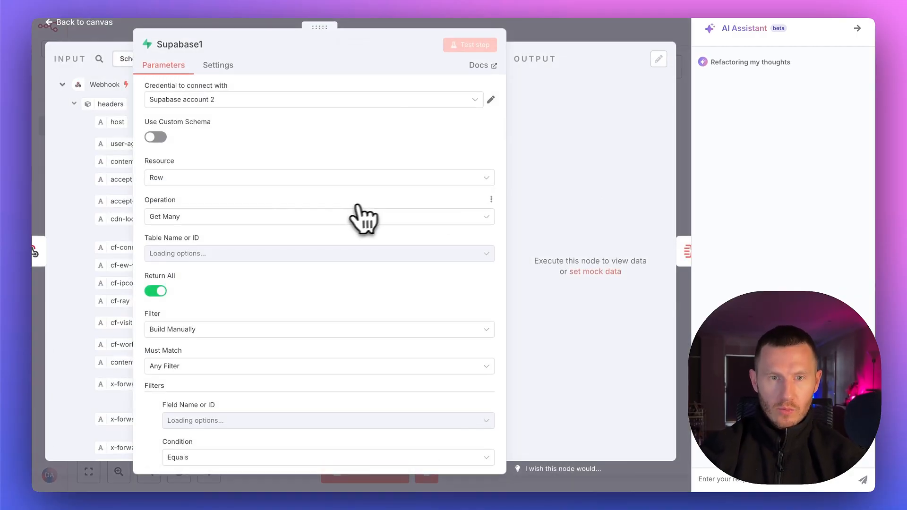
key(Escape)
click(443, 120)
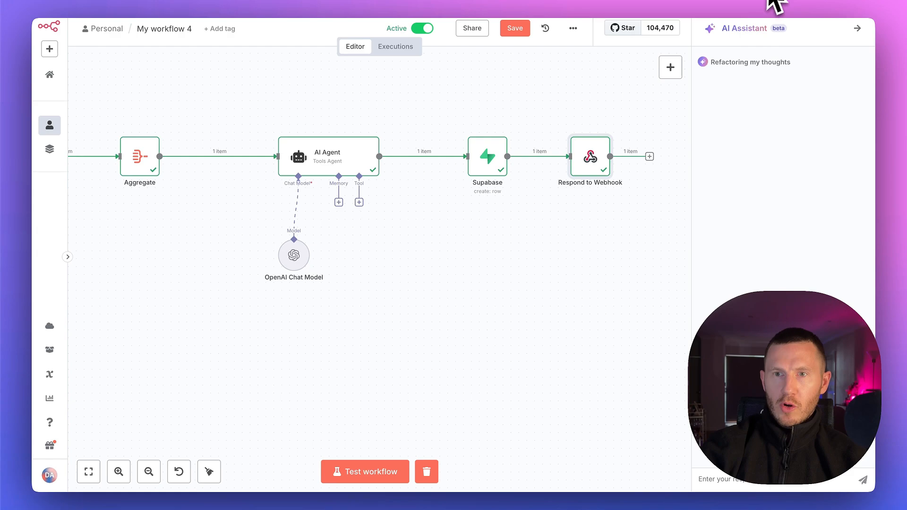
click(770, 4)
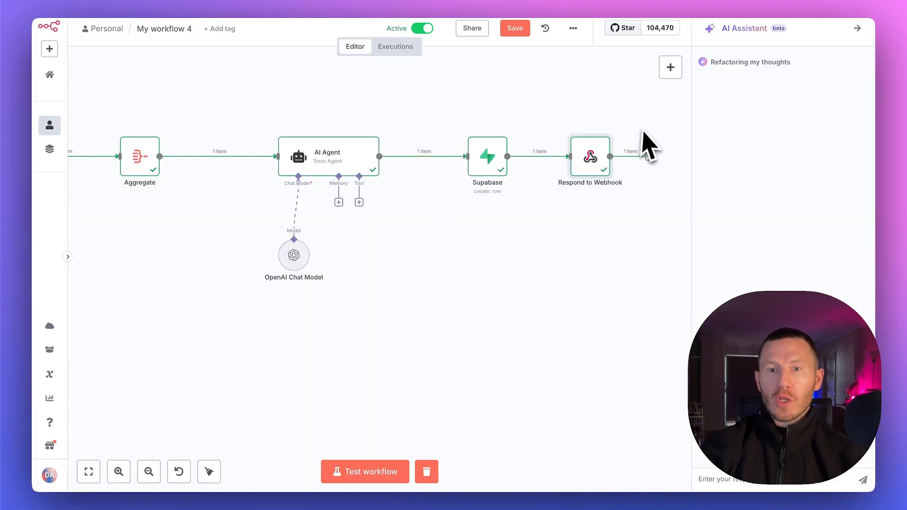
Open the Respond to Webhook node, review the returned sender_message, and go back to the canvas
right_click(609, 139)
click(630, 152)
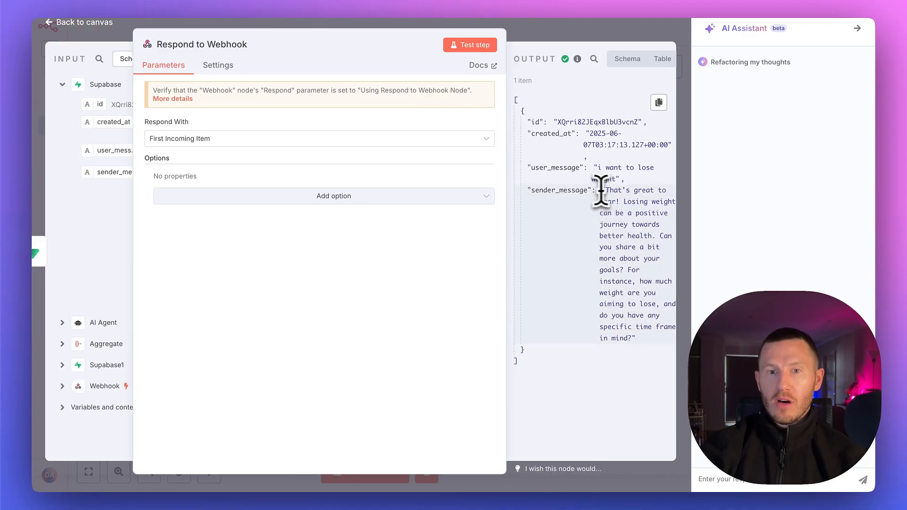
drag(321, 25, 290, 25)
drag(612, 168, 664, 198)
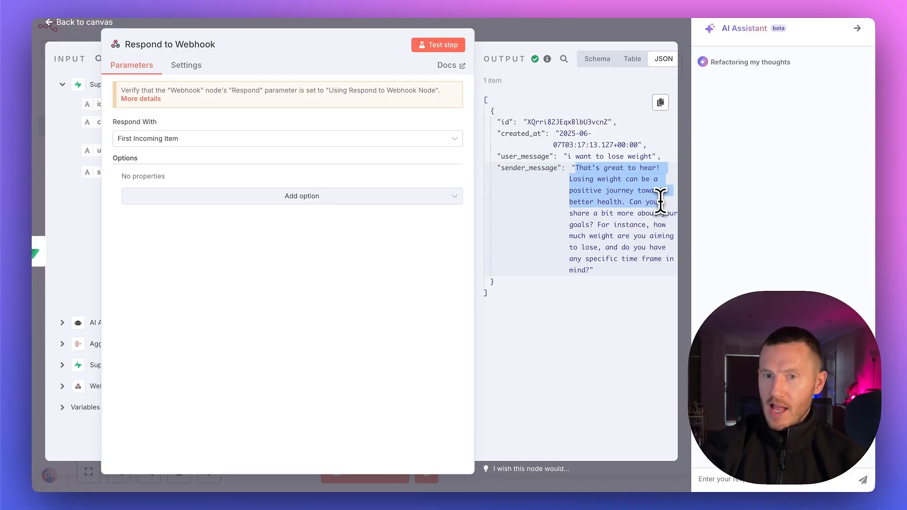
click(649, 235)
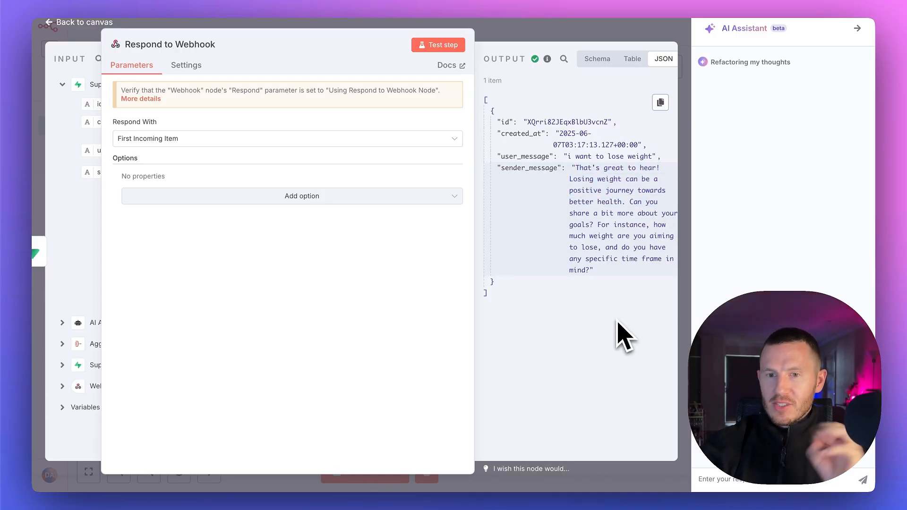
click(502, 30)
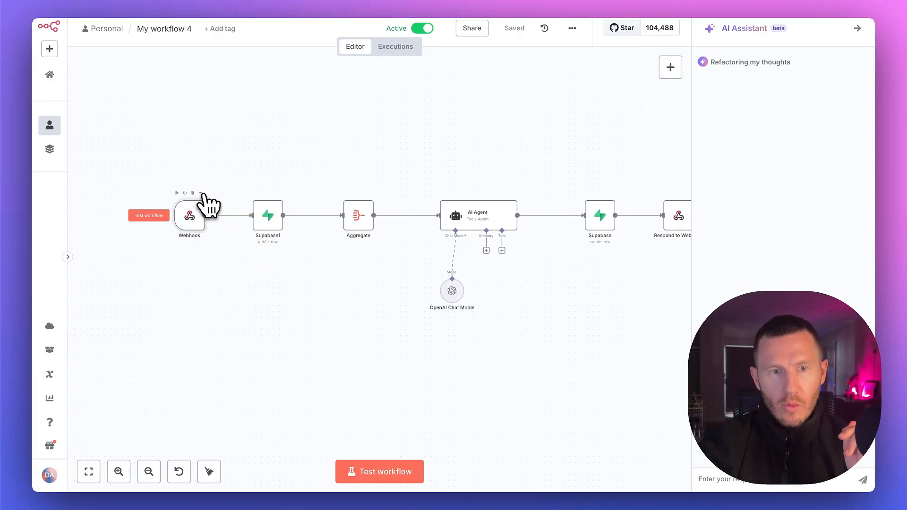
Open the Webhook node and copy its Production URL
right_click(210, 203)
click(241, 210)
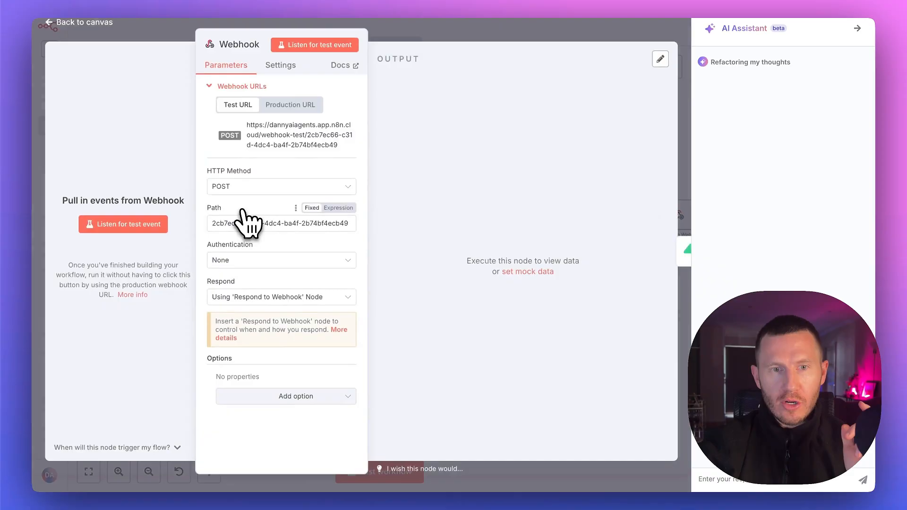
click(290, 106)
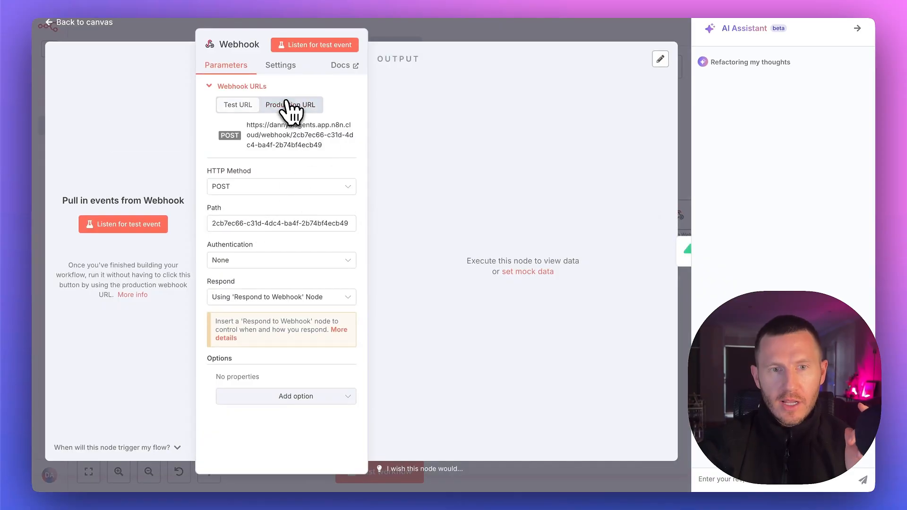
click(305, 140)
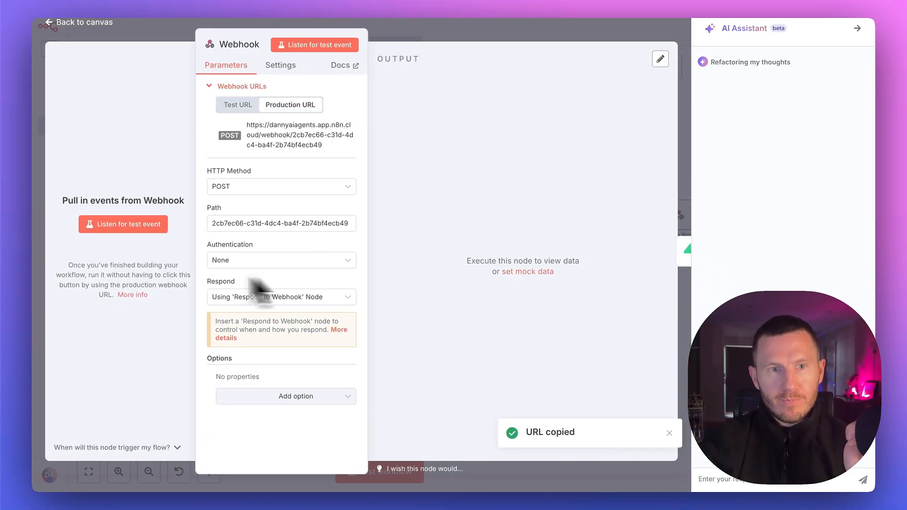
Switch to the CRM workflow, open the Custom Webhook action, and put the copied production URL in its URL field
click(251, 1)
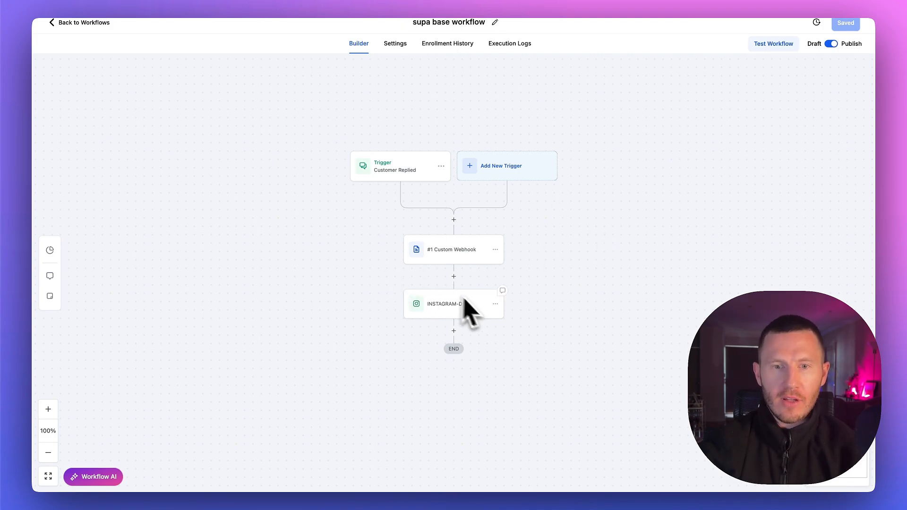
click(474, 251)
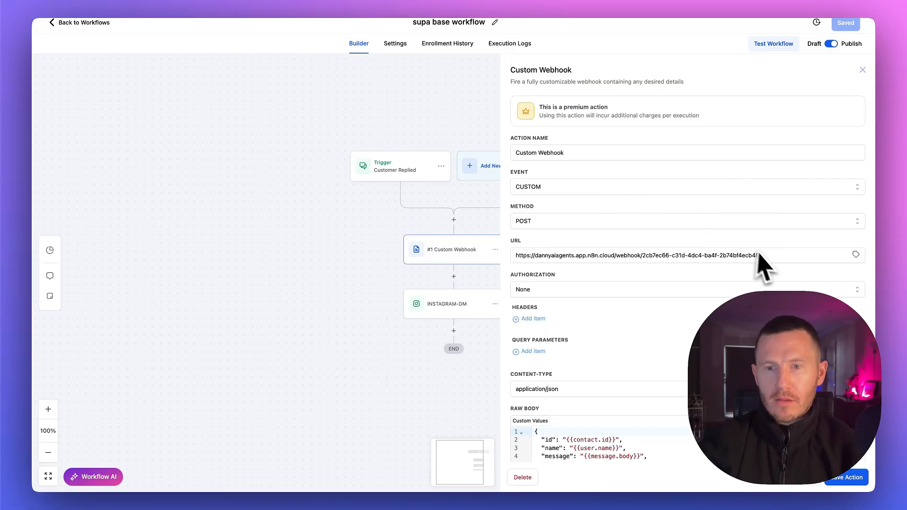
drag(761, 255, 499, 255)
click(511, 255)
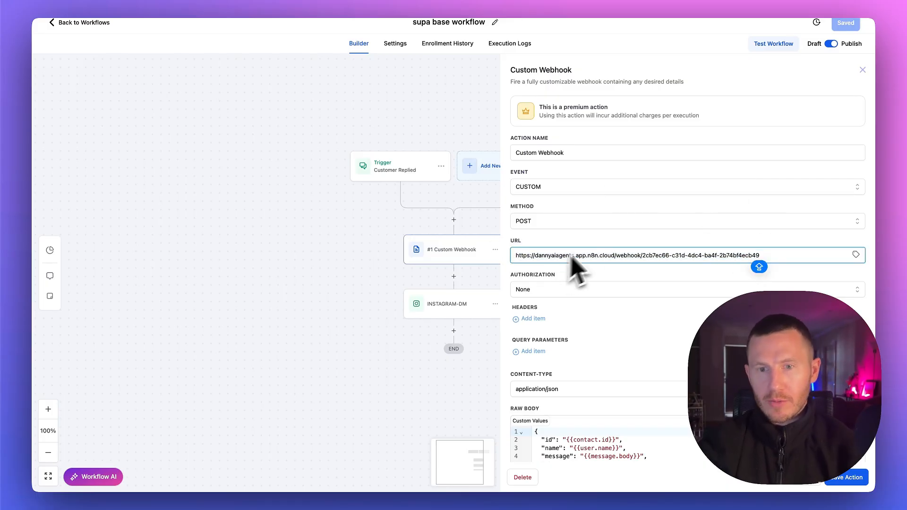
In the webhook's raw body, set message to {{message.body}} and phone to {{user.phone}}
scroll(604, 269, down, 3)
scroll(614, 288, down, 2)
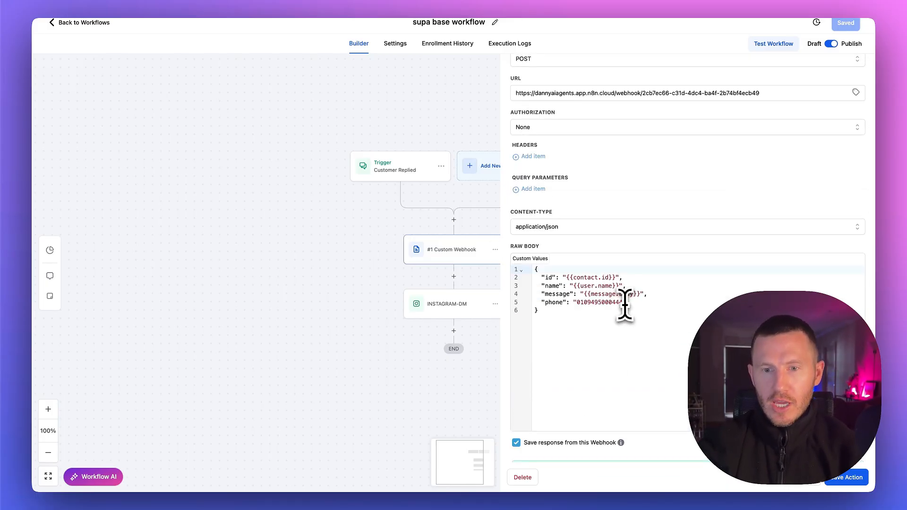
click(582, 293)
key(ctrl+v)
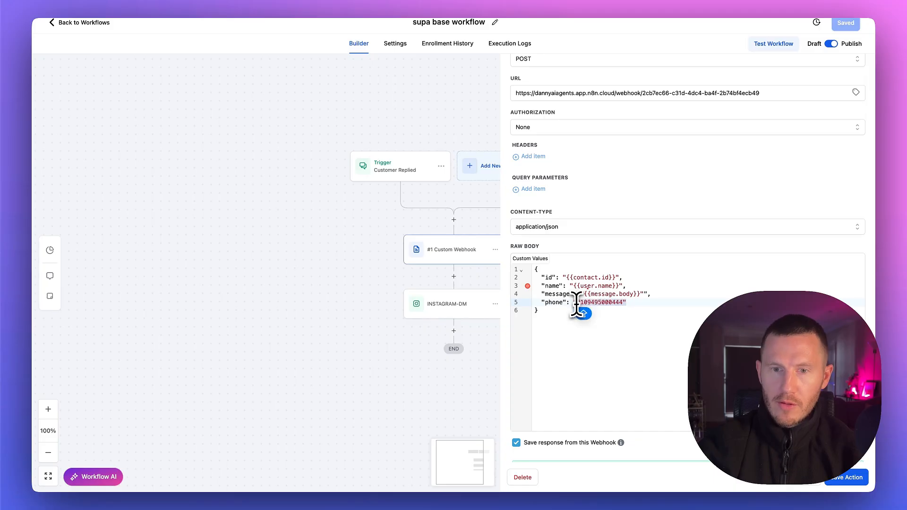
key(ctrl+v)
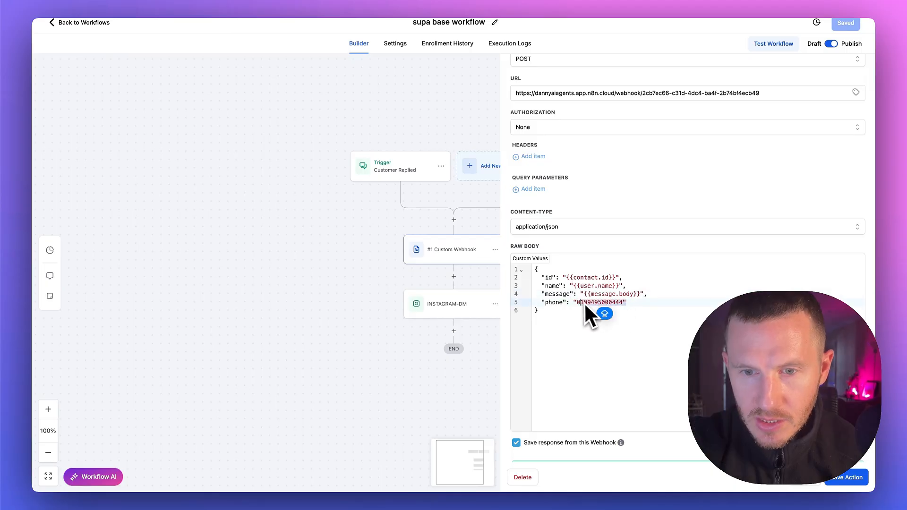
drag(584, 302, 574, 303)
text(US)
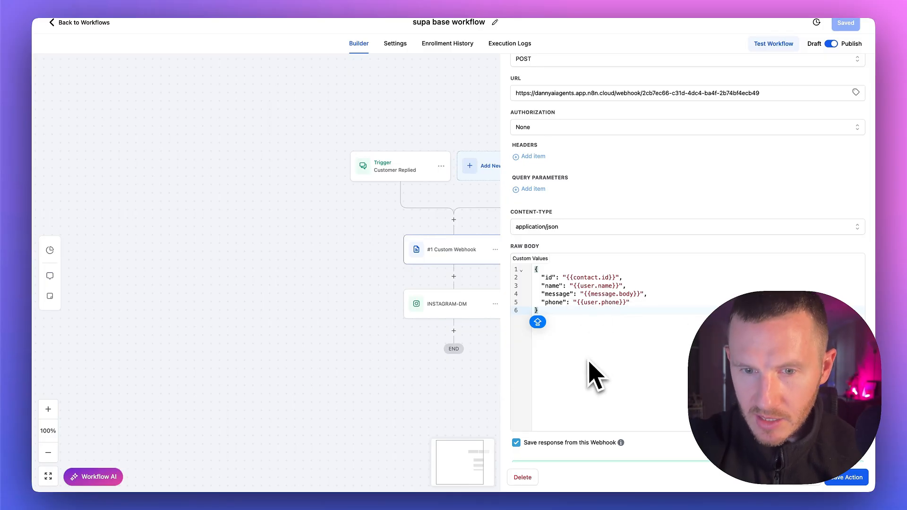
Find the test contact by first name, send a test request for it, and view the webhook response
scroll(590, 380, down, 4)
click(546, 314)
click(546, 421)
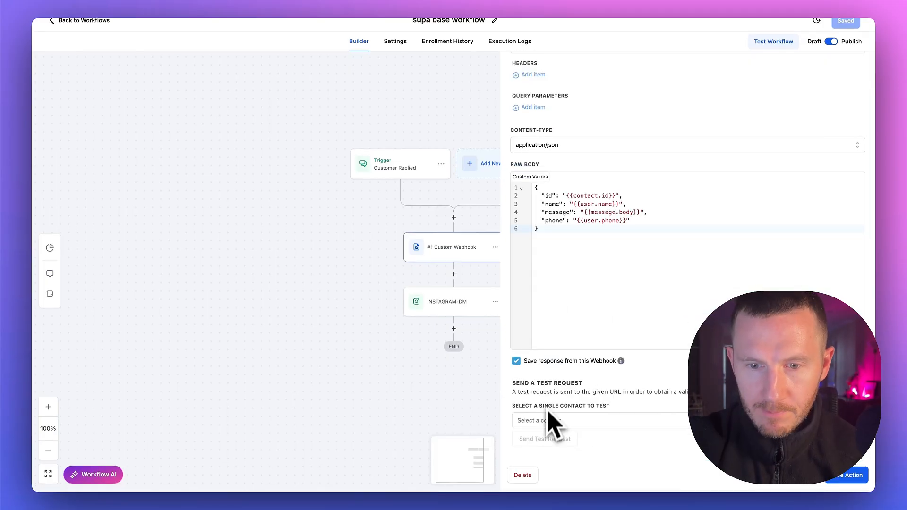
text(DANIEL)
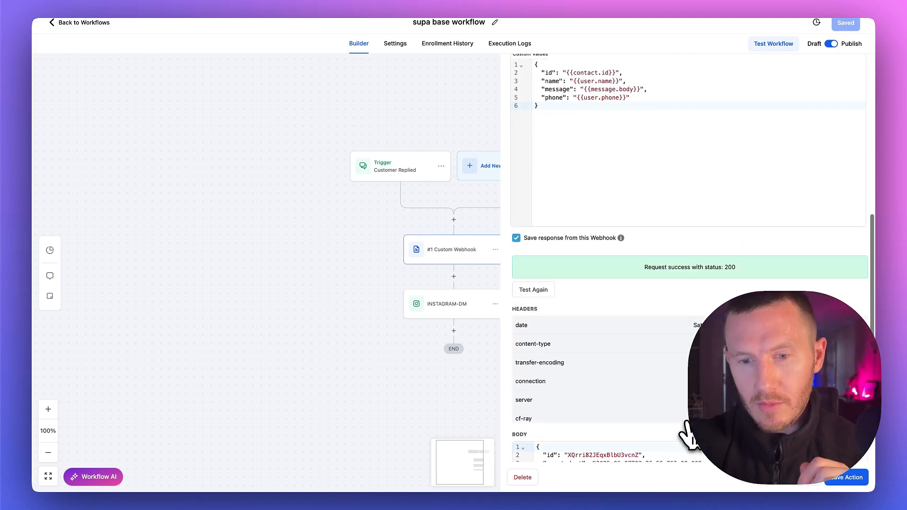
scroll(688, 432, down, 2)
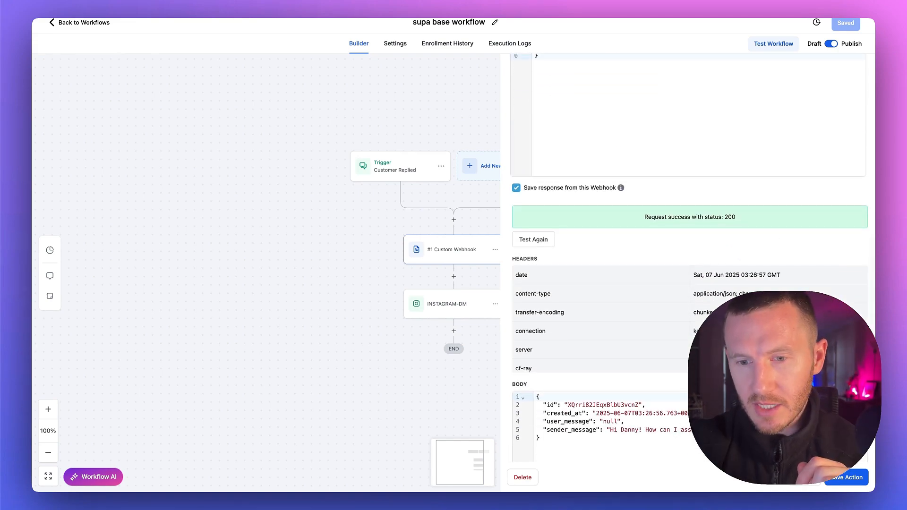
Save the Custom Webhook action and open the INSTAGRAM-DM action
click(845, 477)
click(477, 310)
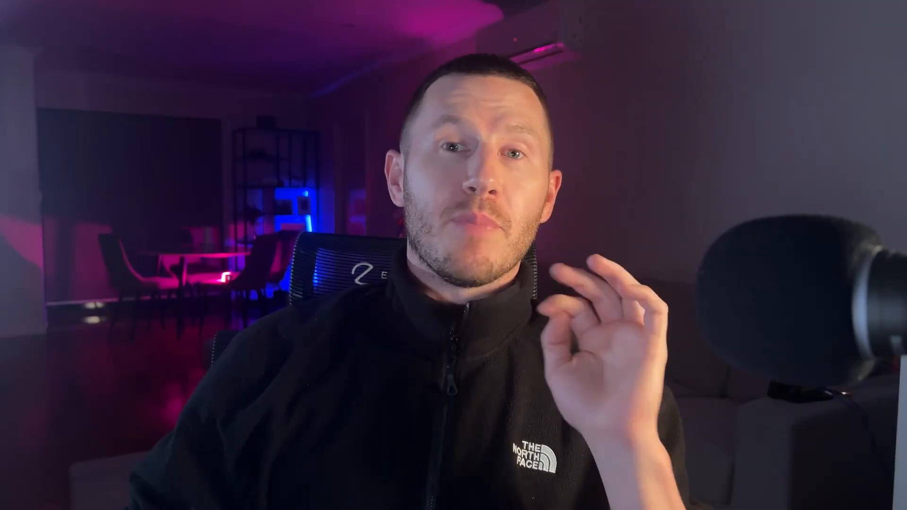